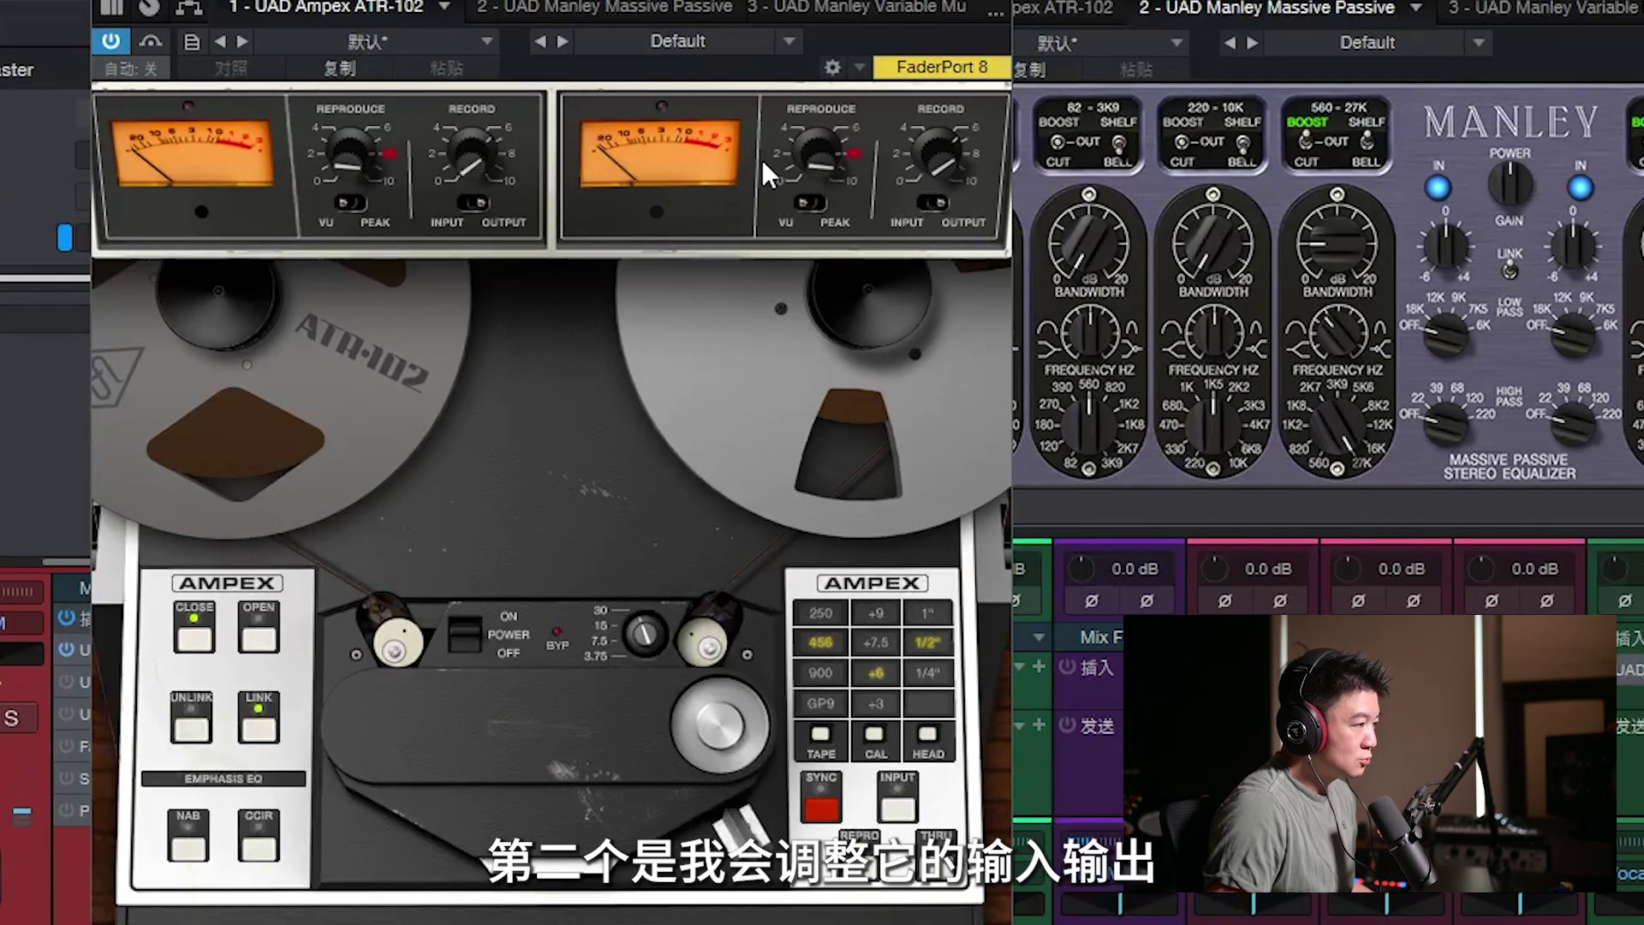
- Move the Manley Massive Passive window clear of the Ampex ATR-102 and bring the tape machine to the front
left_click(931, 202)
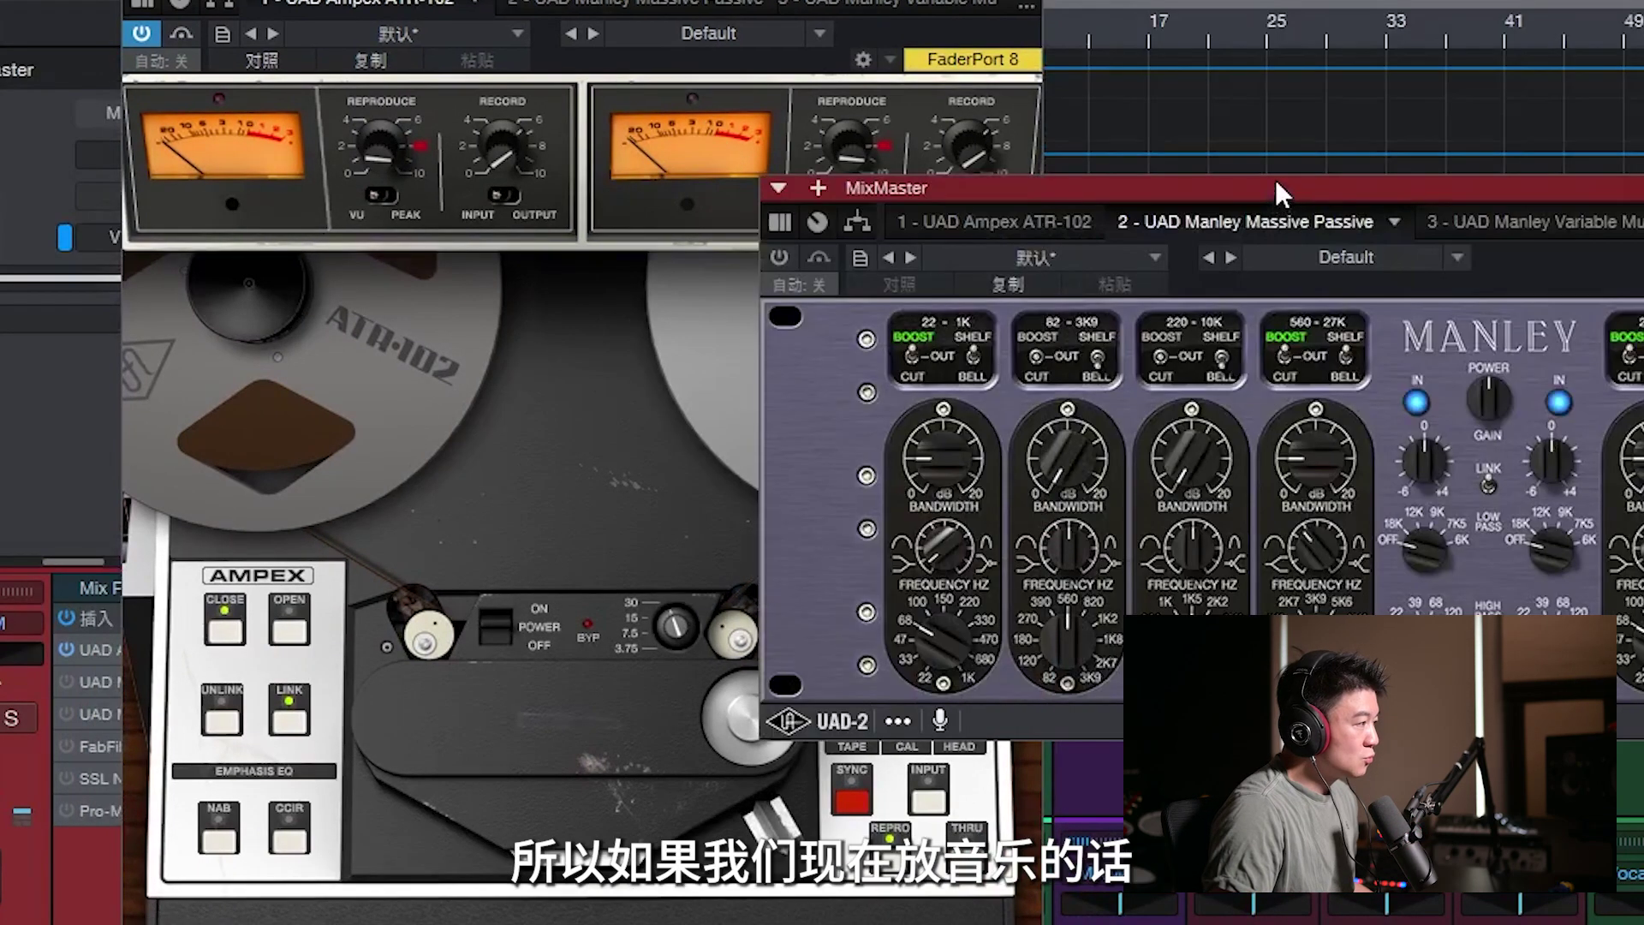
left_click_drag(1279, 192, 1285, 14)
left_click(847, 411)
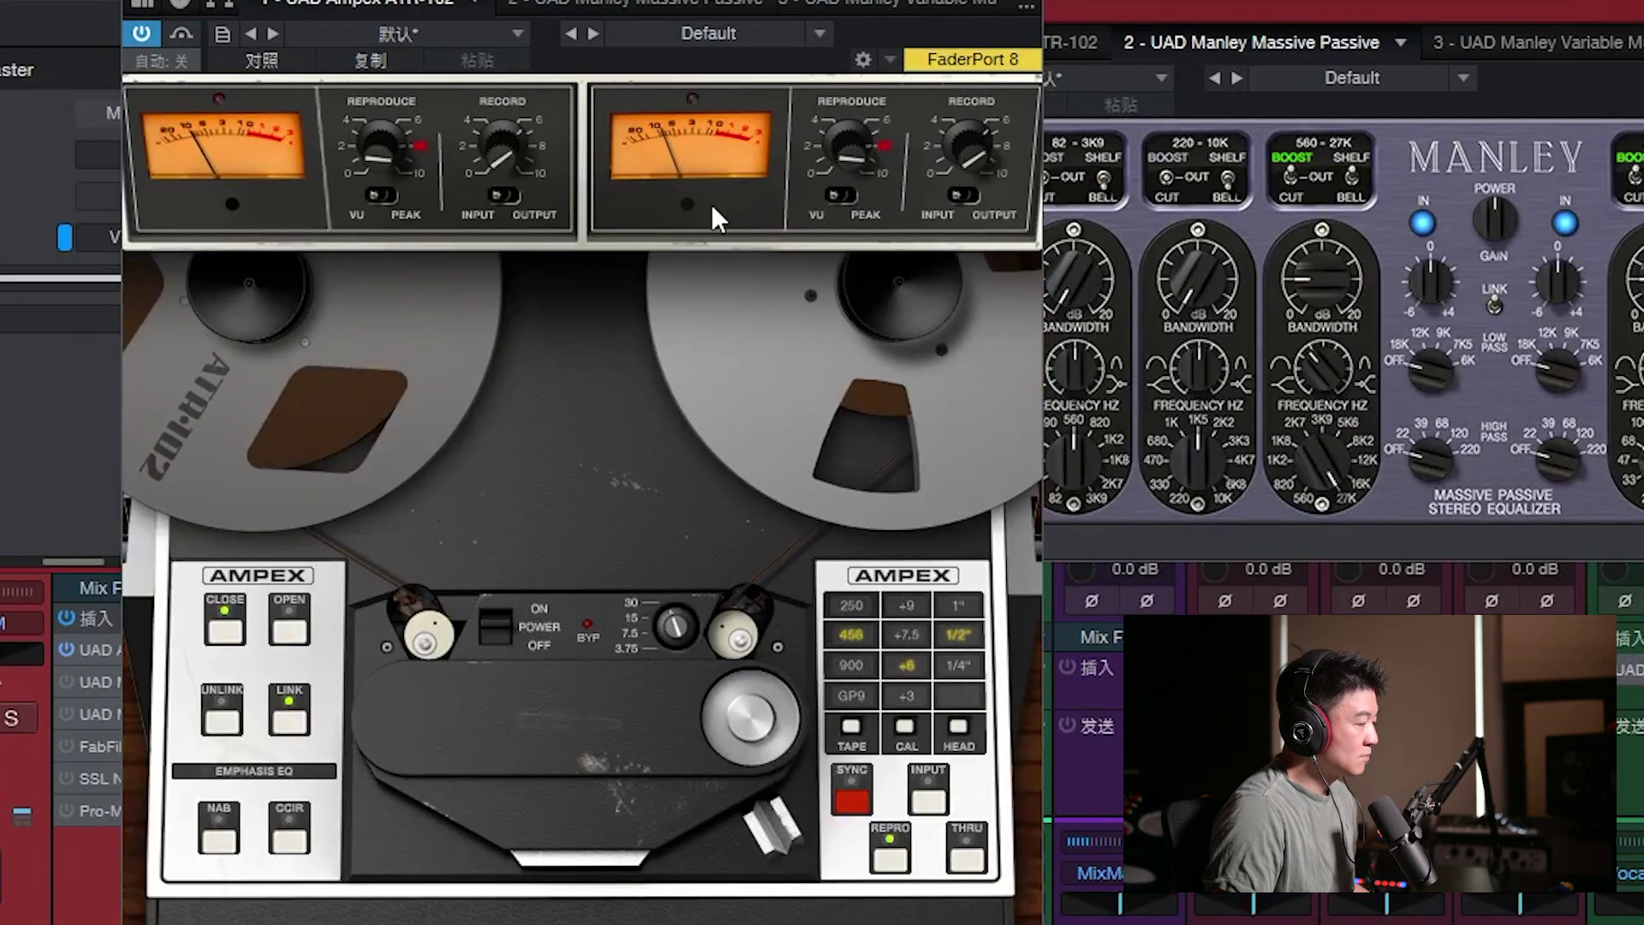
- Bypass and reactivate the Ampex ATR-102 to compare the mix with and without it, and point out its tape speed selector
left_click(139, 34)
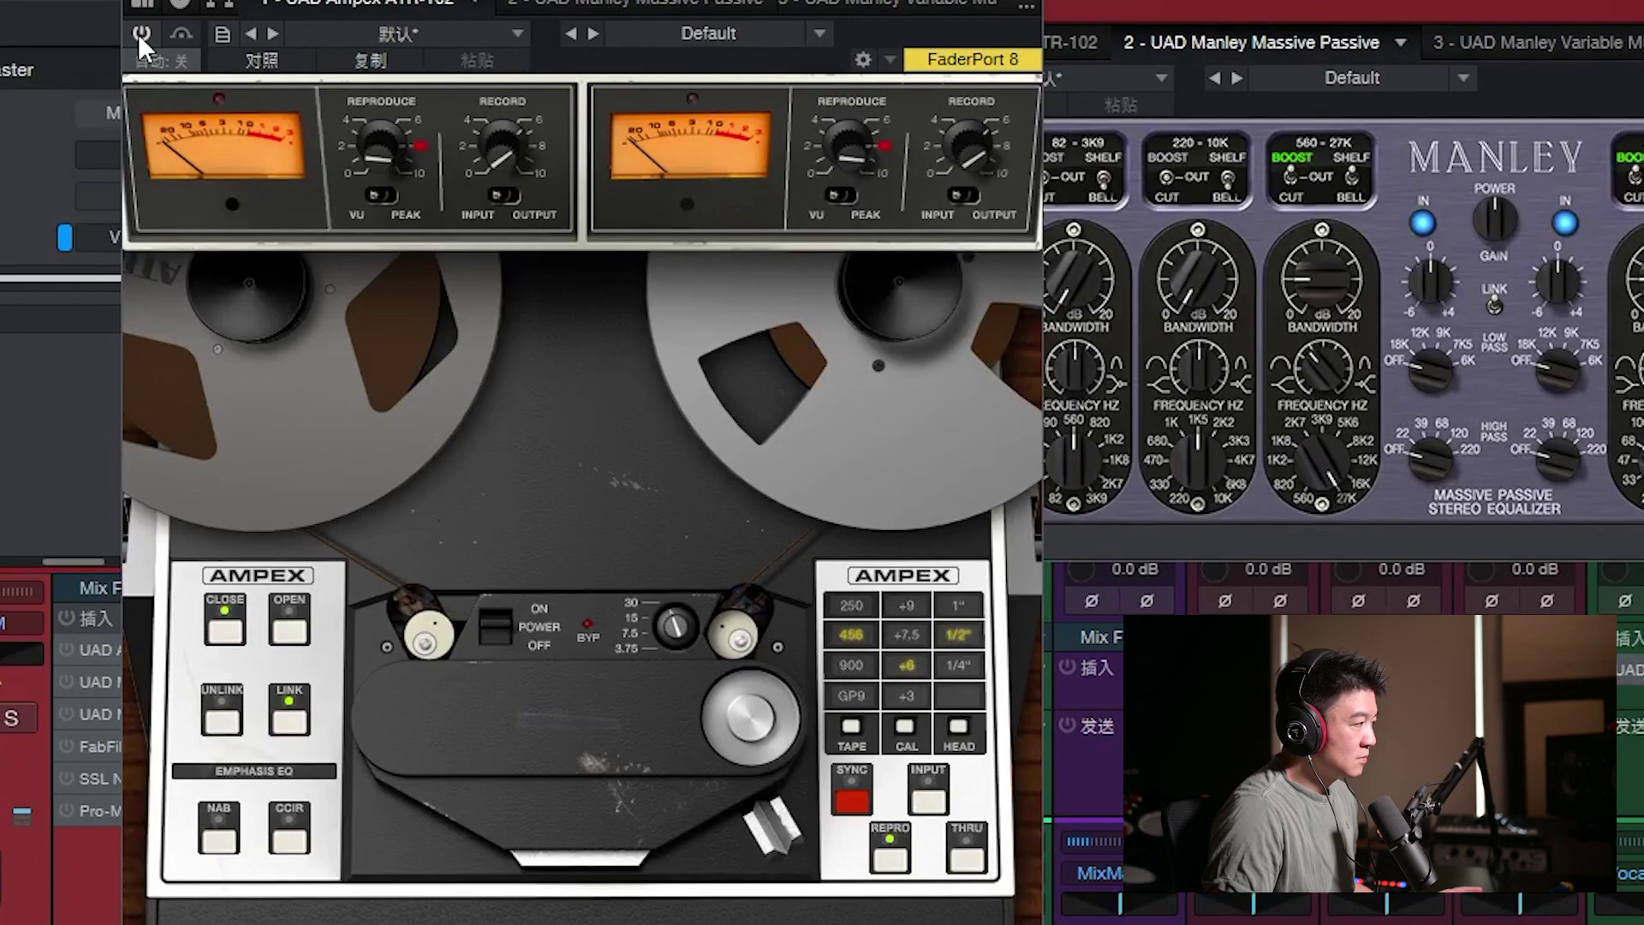
left_click(139, 34)
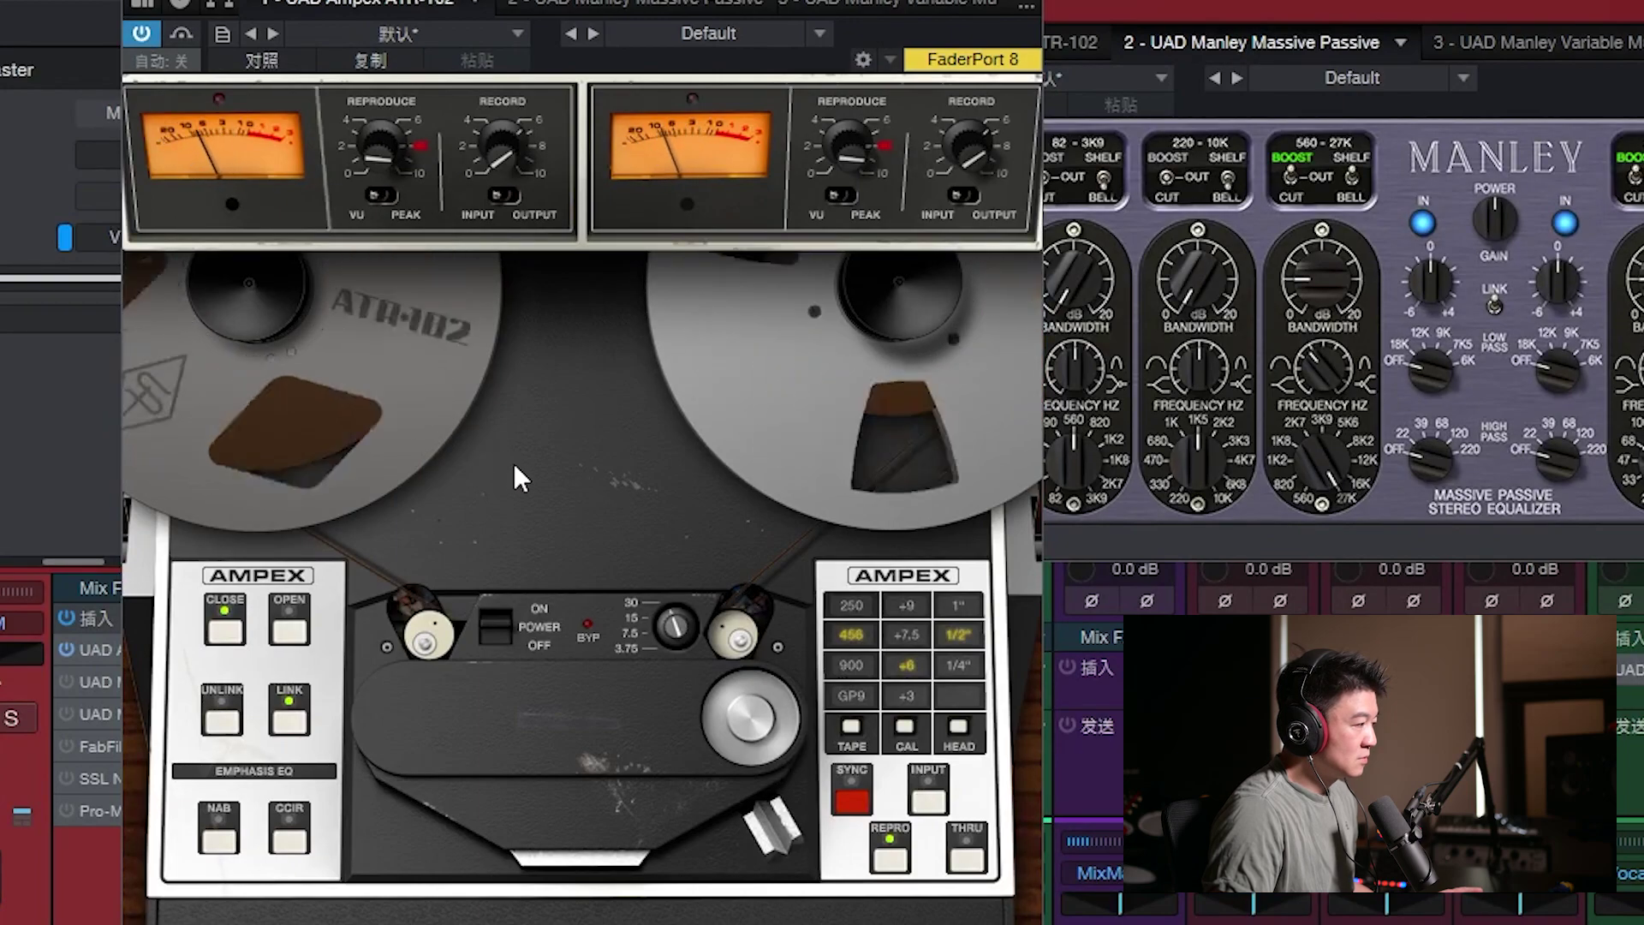
left_click(640, 598)
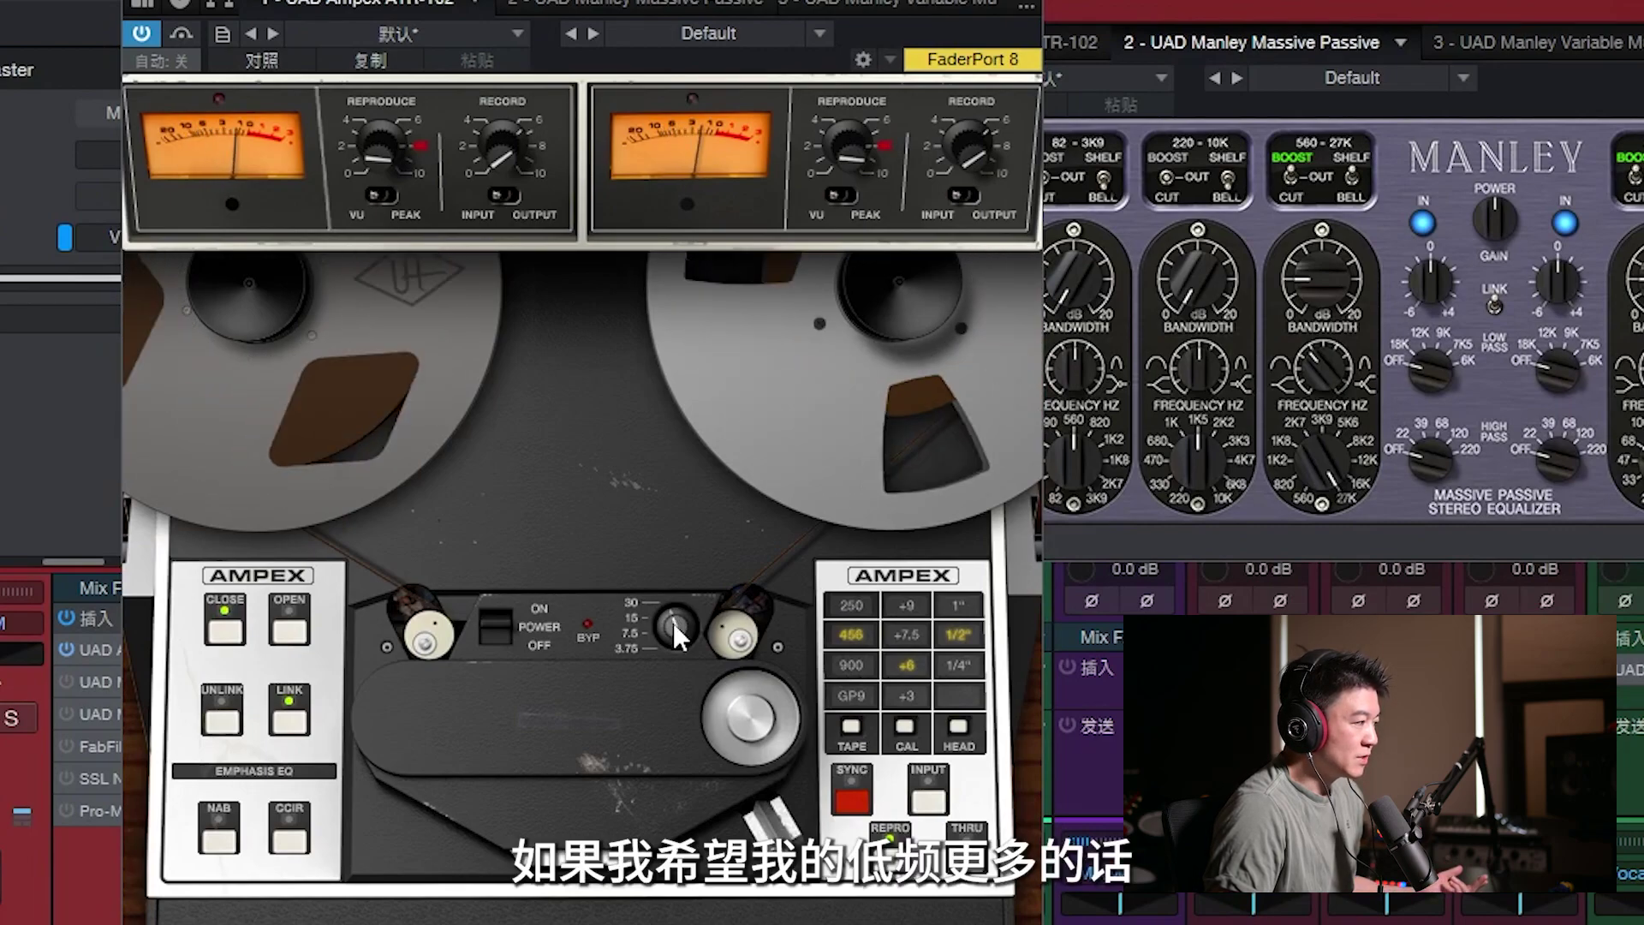
left_click(636, 615)
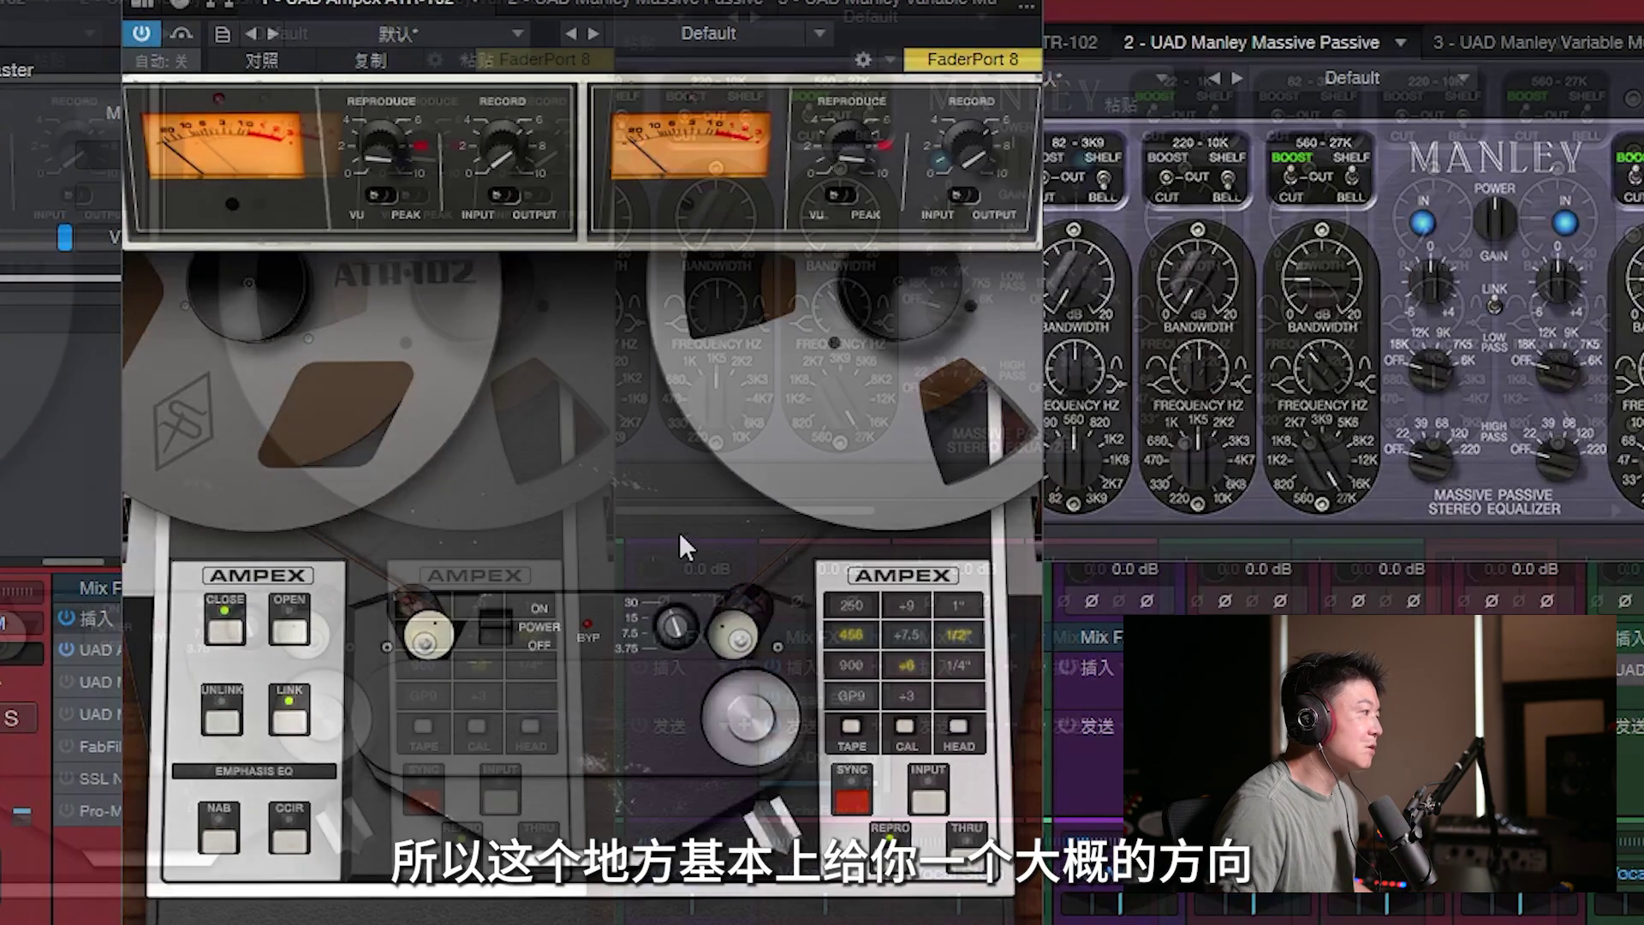
- Set the Massive Passive's 560–27K boost band to a frequency between 12K and 27K and reposition its window
left_click(1541, 156)
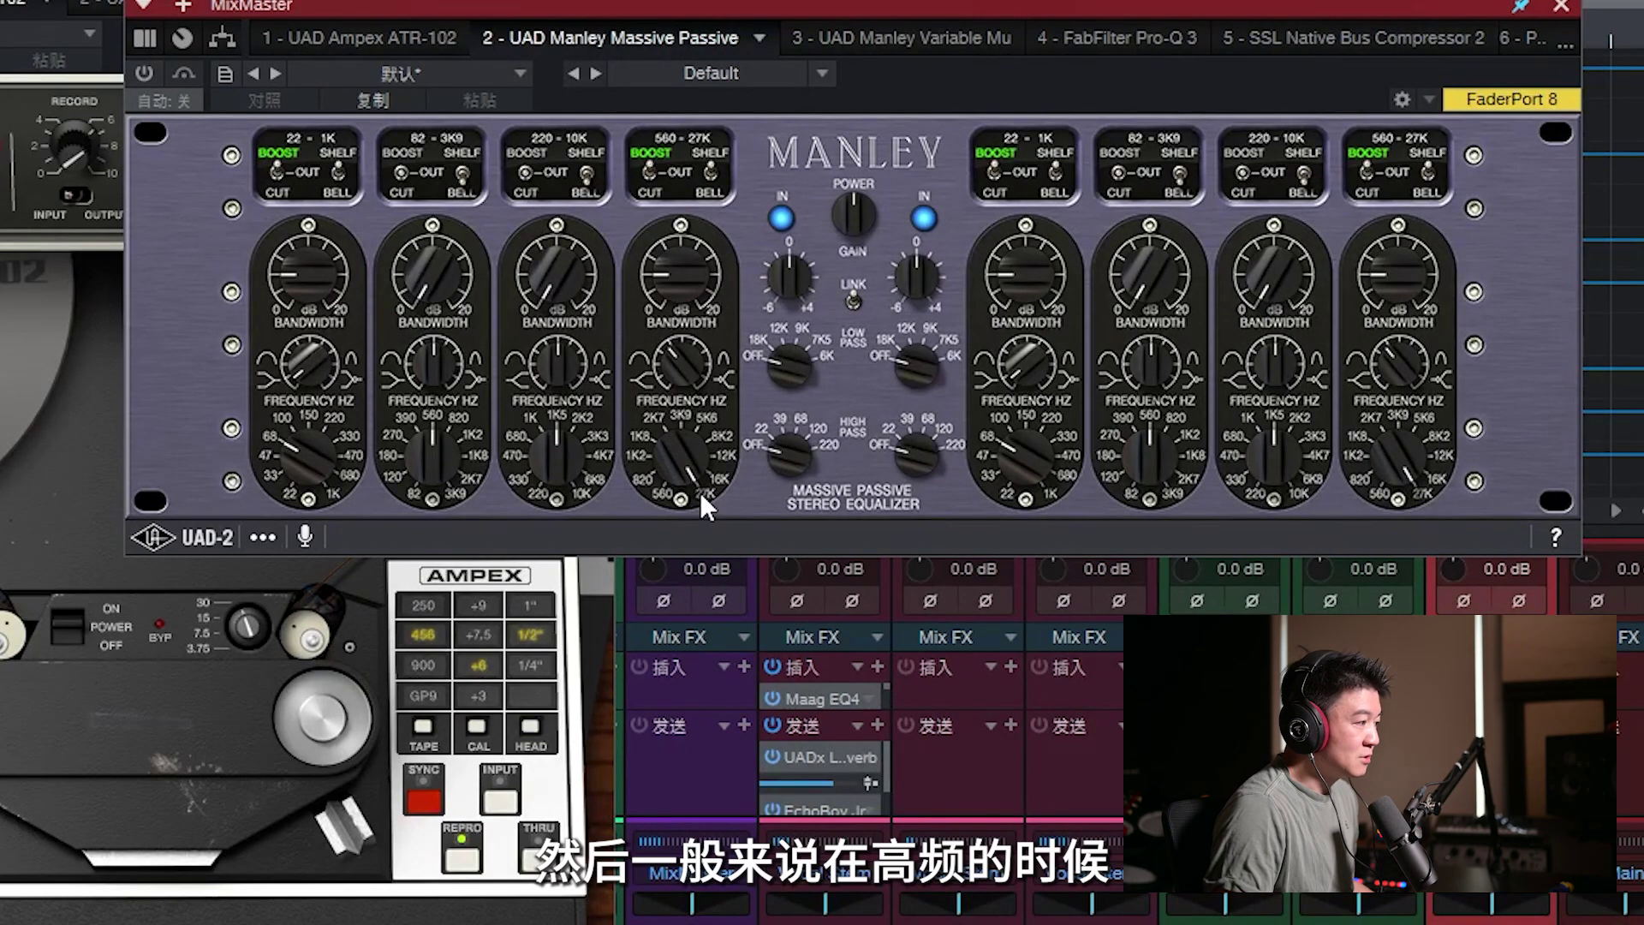
left_click_drag(688, 458, 686, 512)
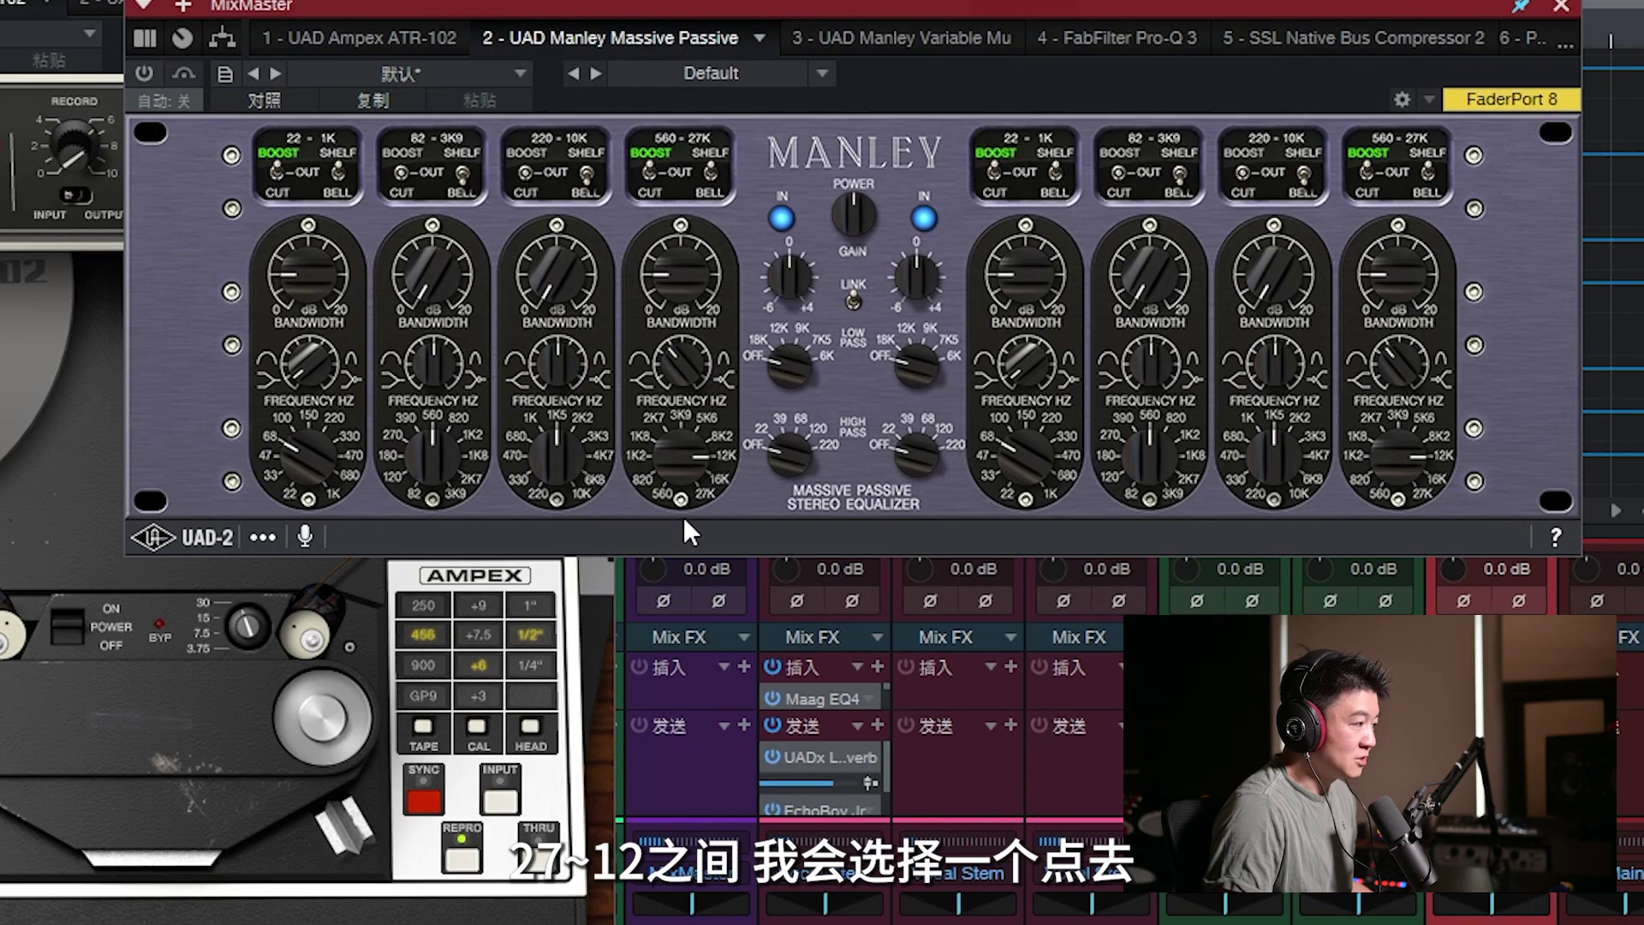
left_click_drag(788, 5, 759, 85)
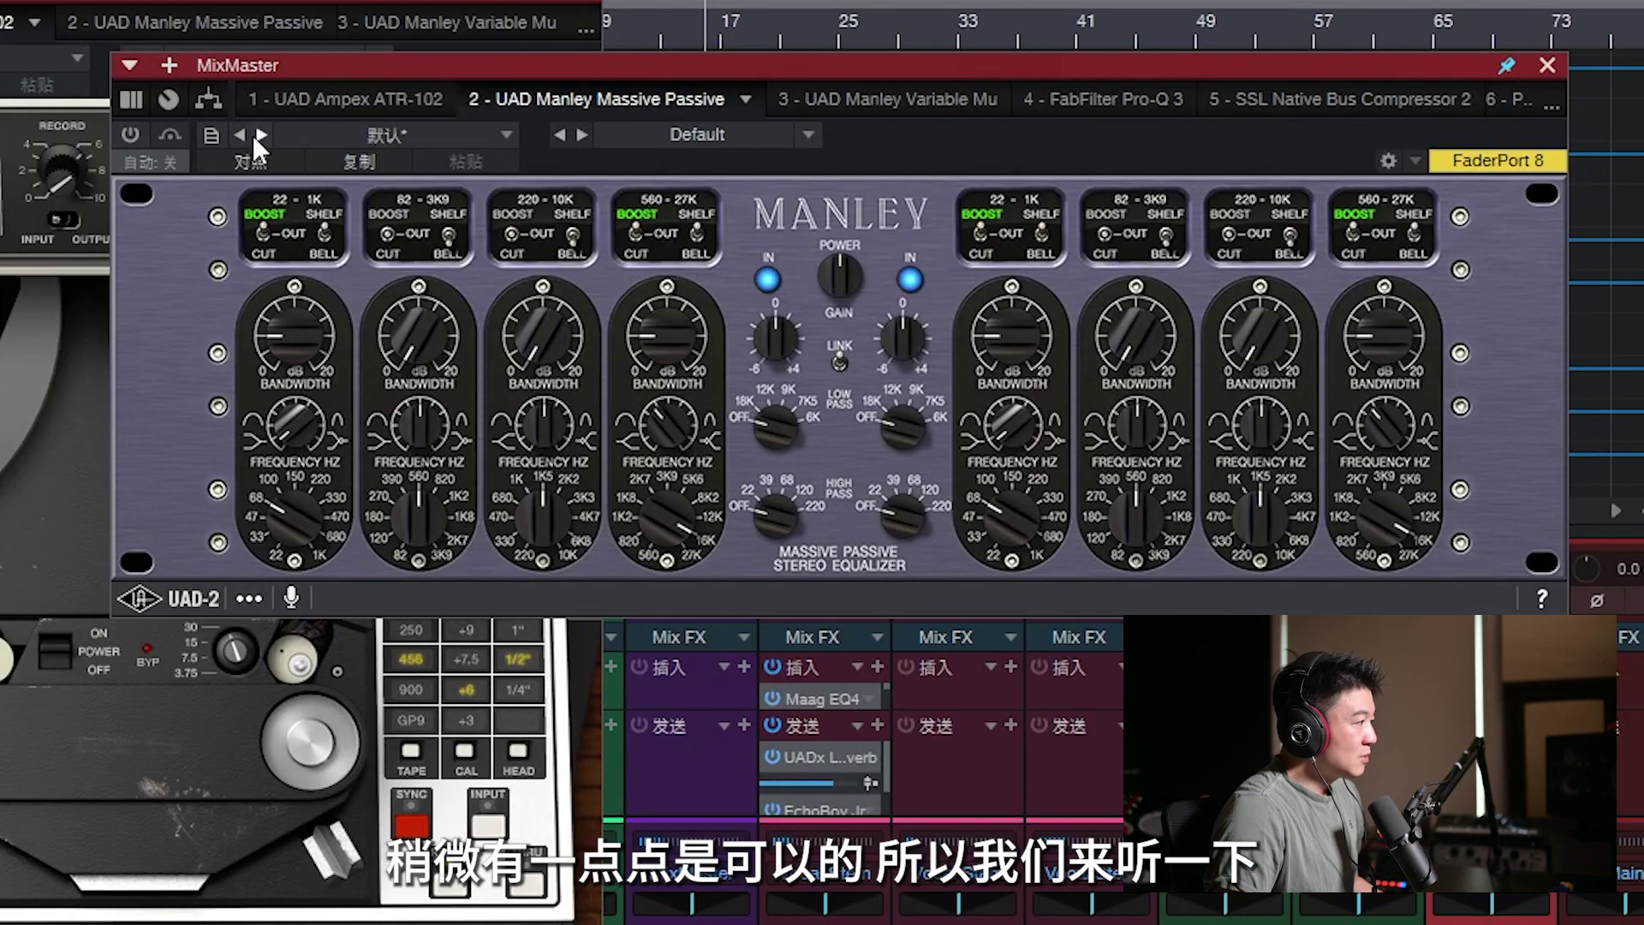
- Activate the Massive Passive and toggle its bypass to compare the mix with and without the EQ
left_click(131, 135)
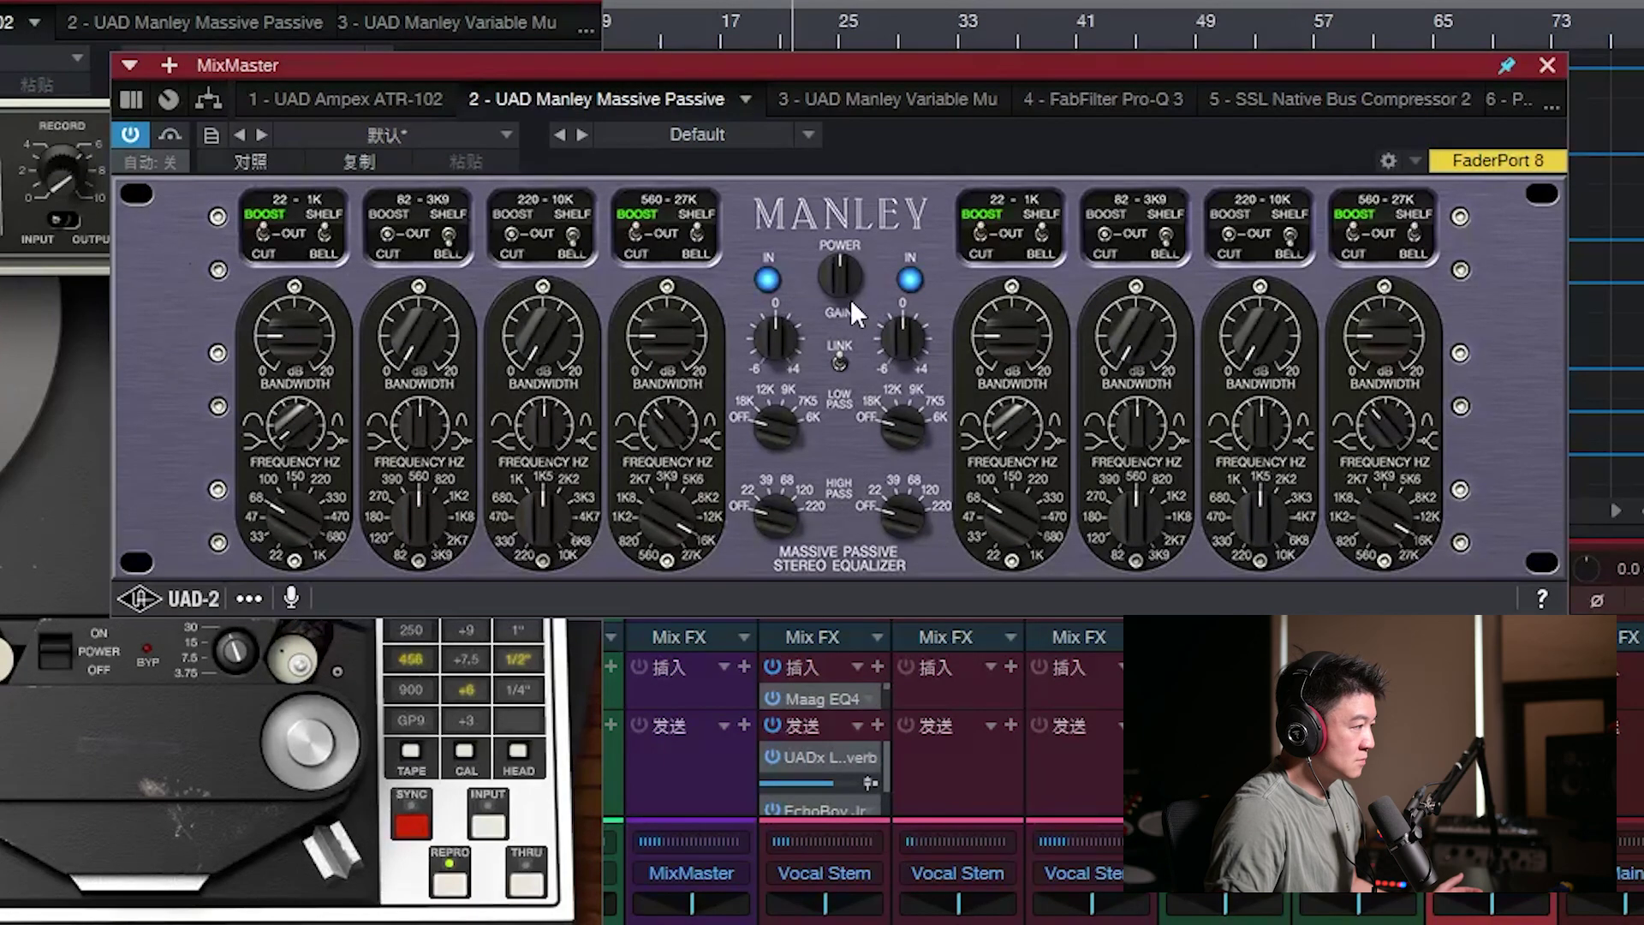
left_click(131, 132)
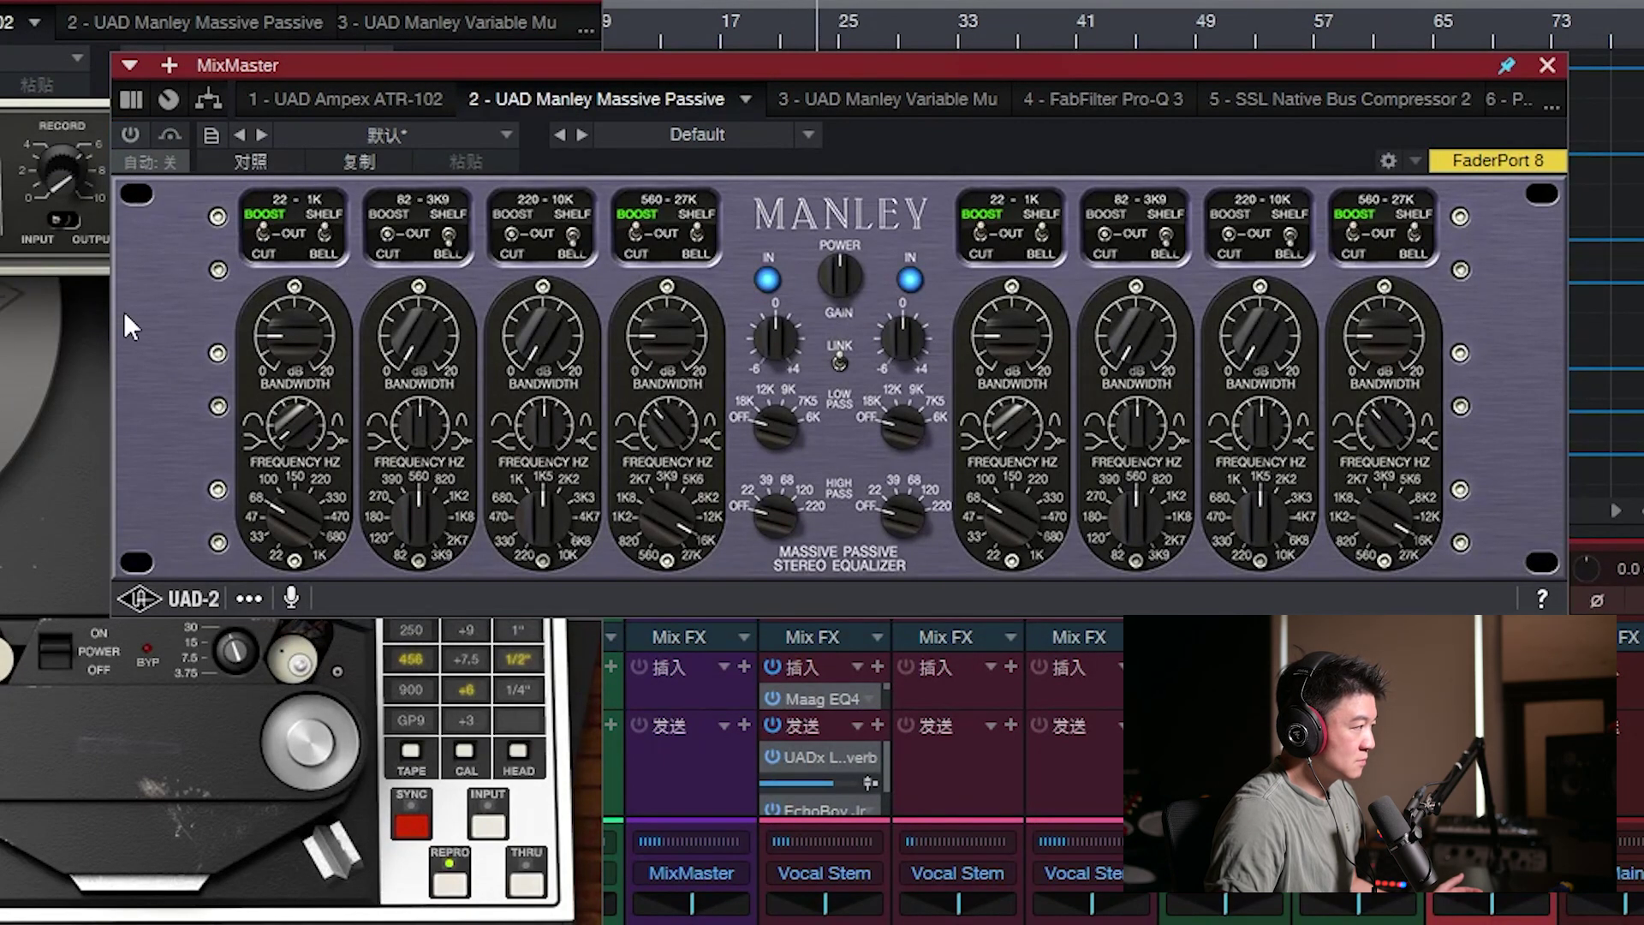
left_click(131, 134)
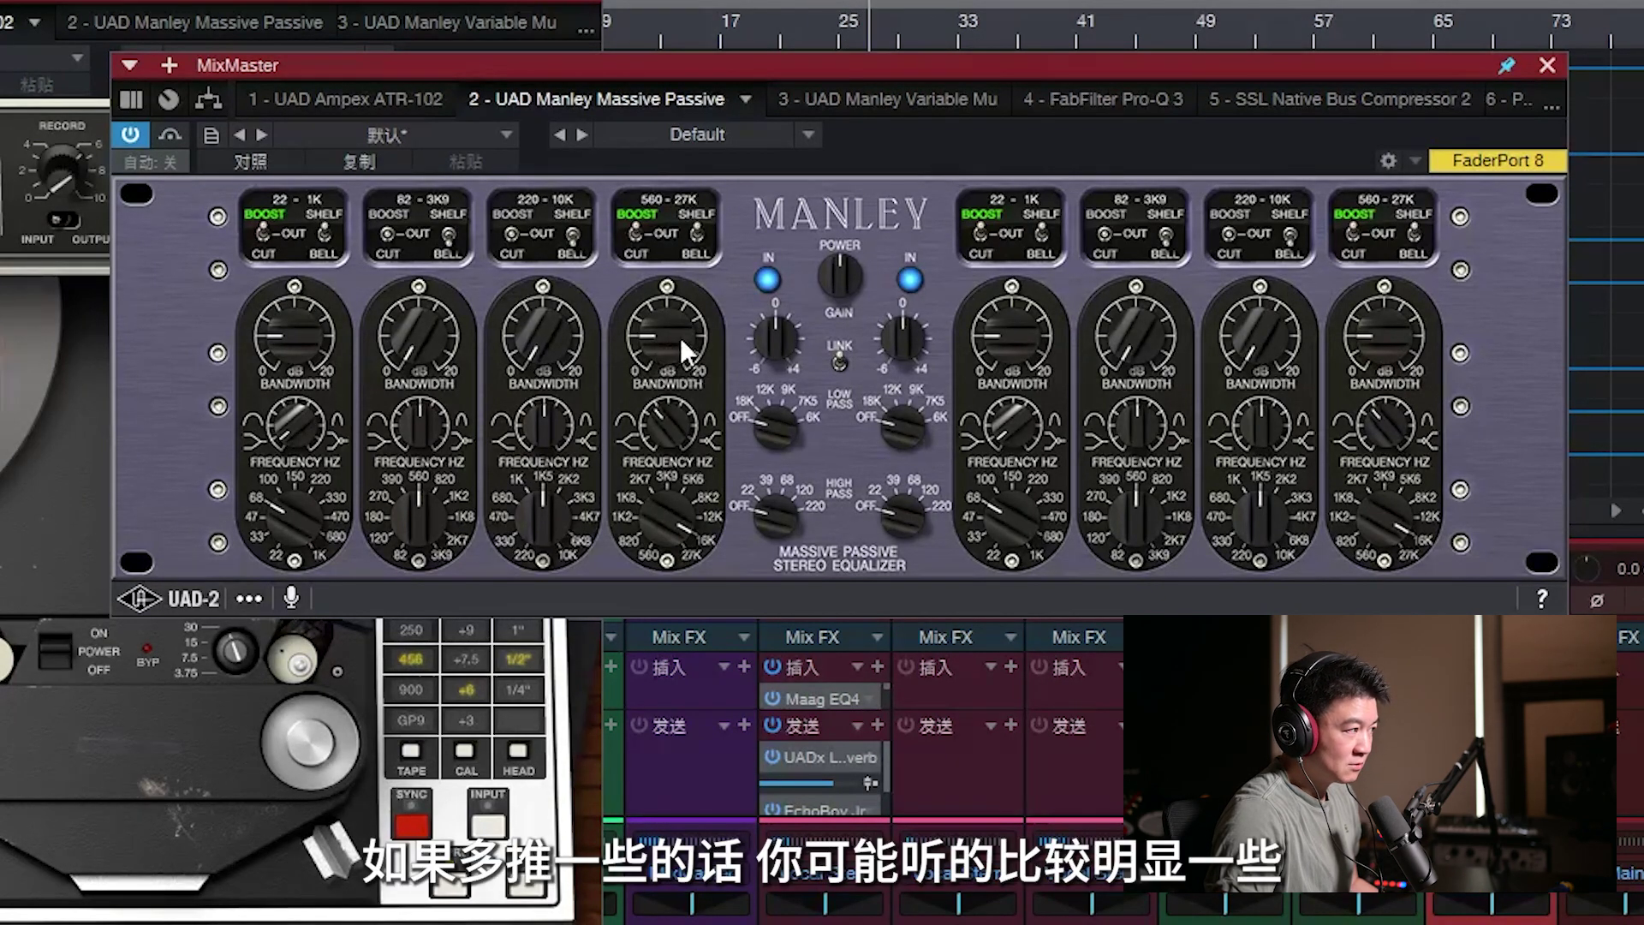
- Push the gain of the Massive Passive's 560–27K band well up and readjust its bandwidth to exaggerate the high boost
left_click_drag(680, 334, 695, 235)
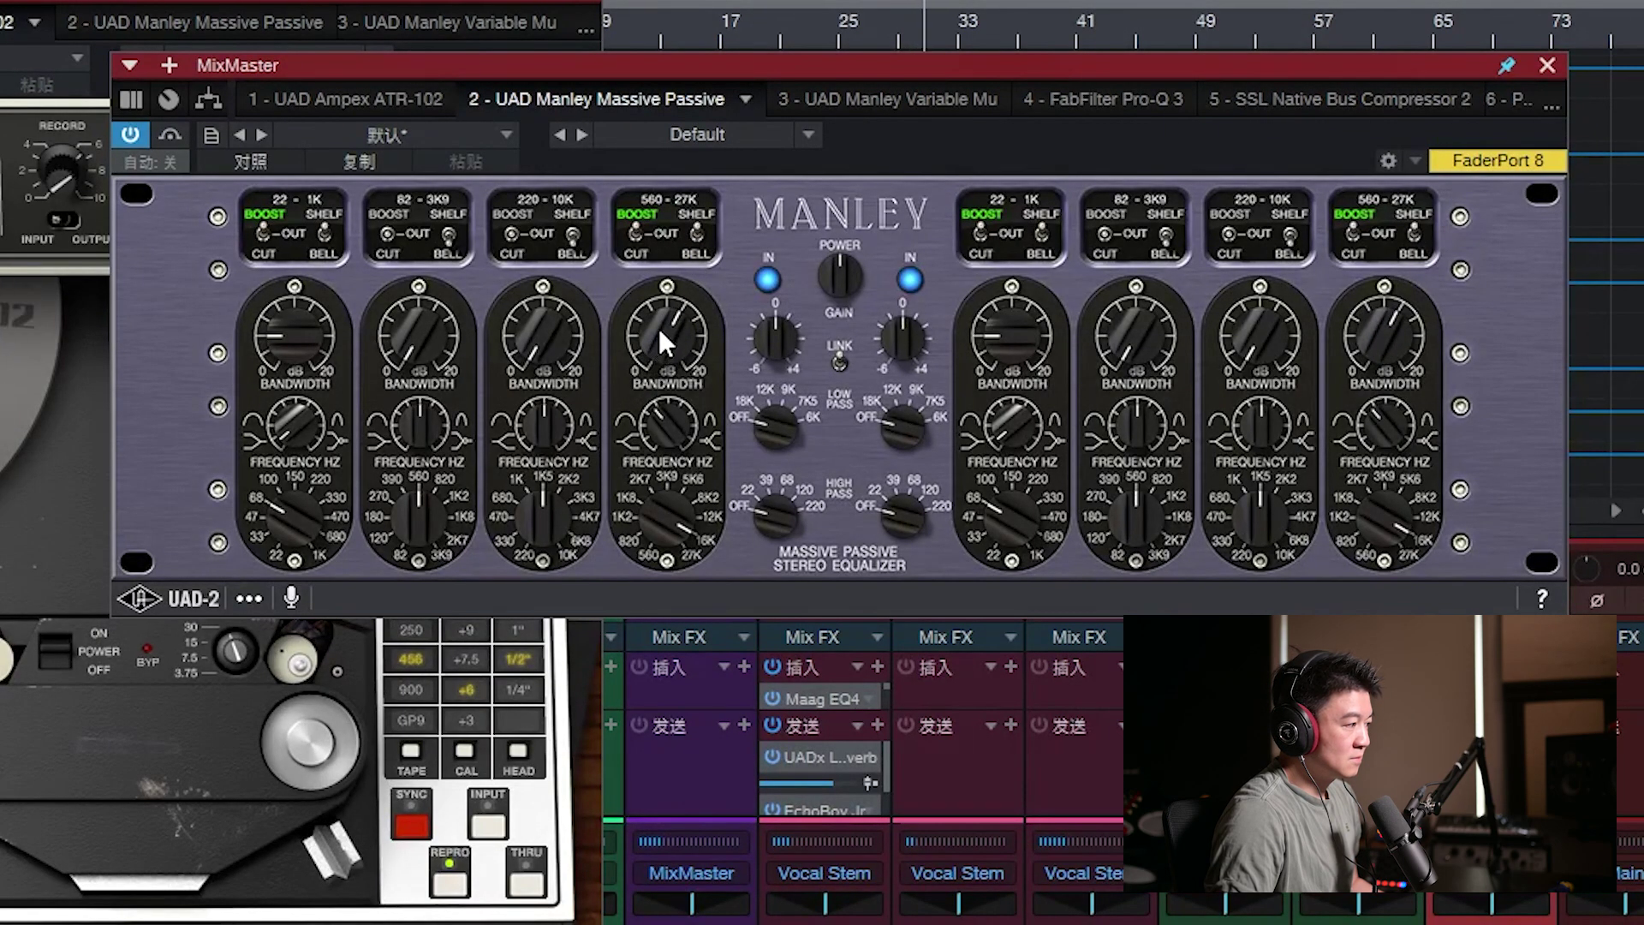
left_click_drag(672, 538, 675, 490)
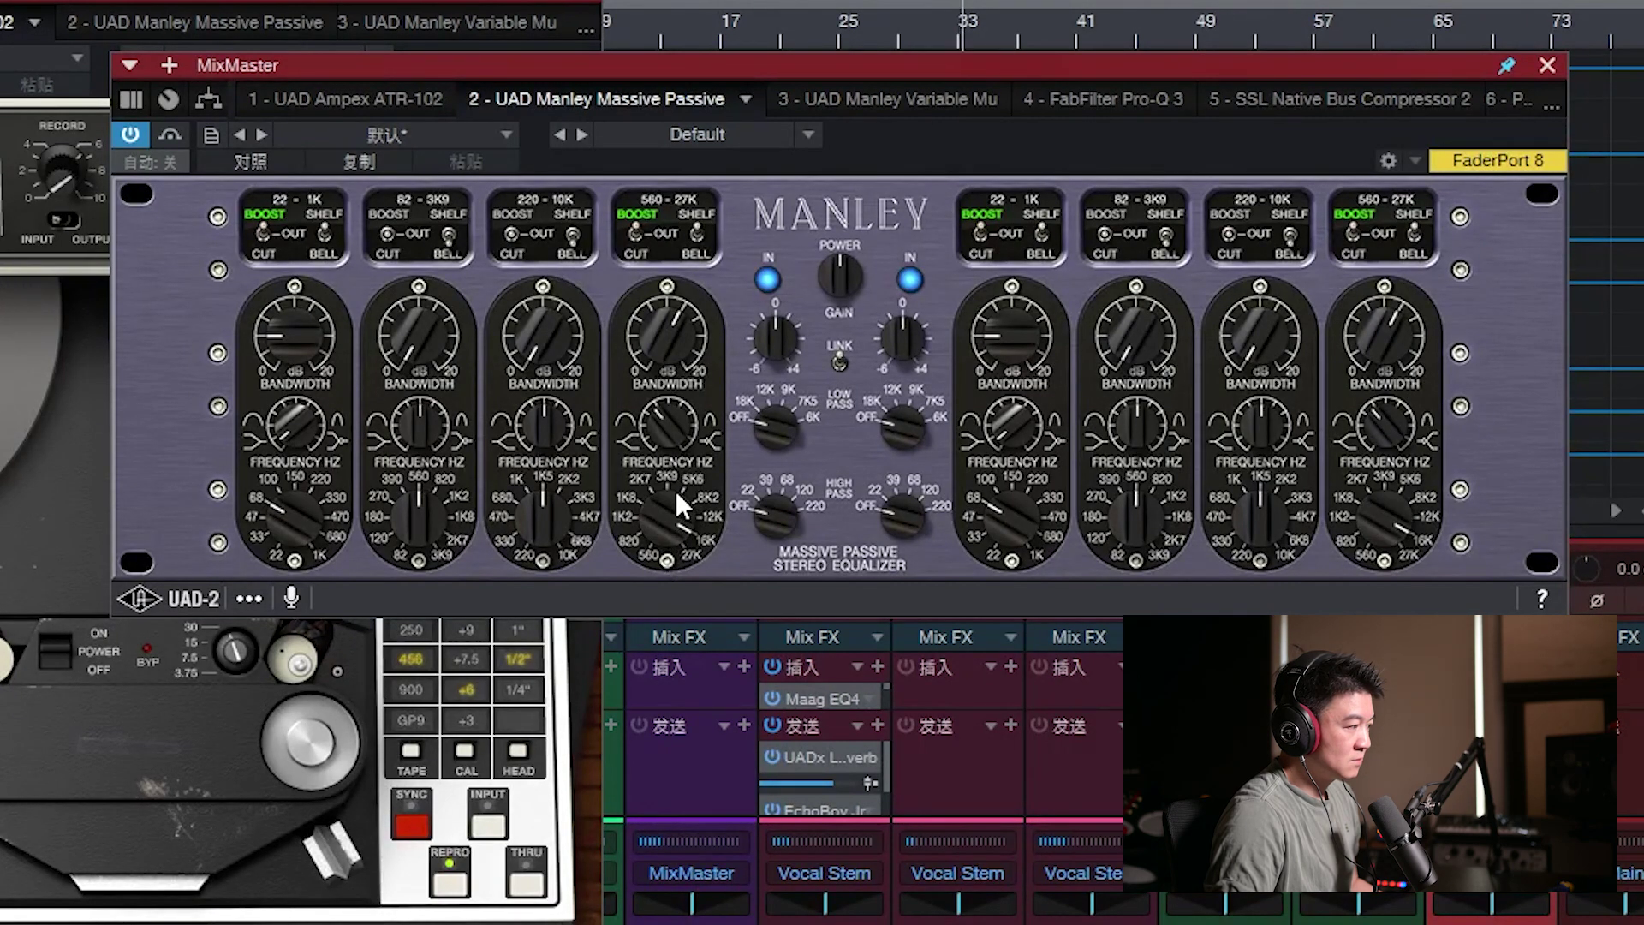
left_click_drag(695, 339, 688, 237)
left_click_drag(670, 437, 676, 497)
left_click_drag(663, 423, 707, 255)
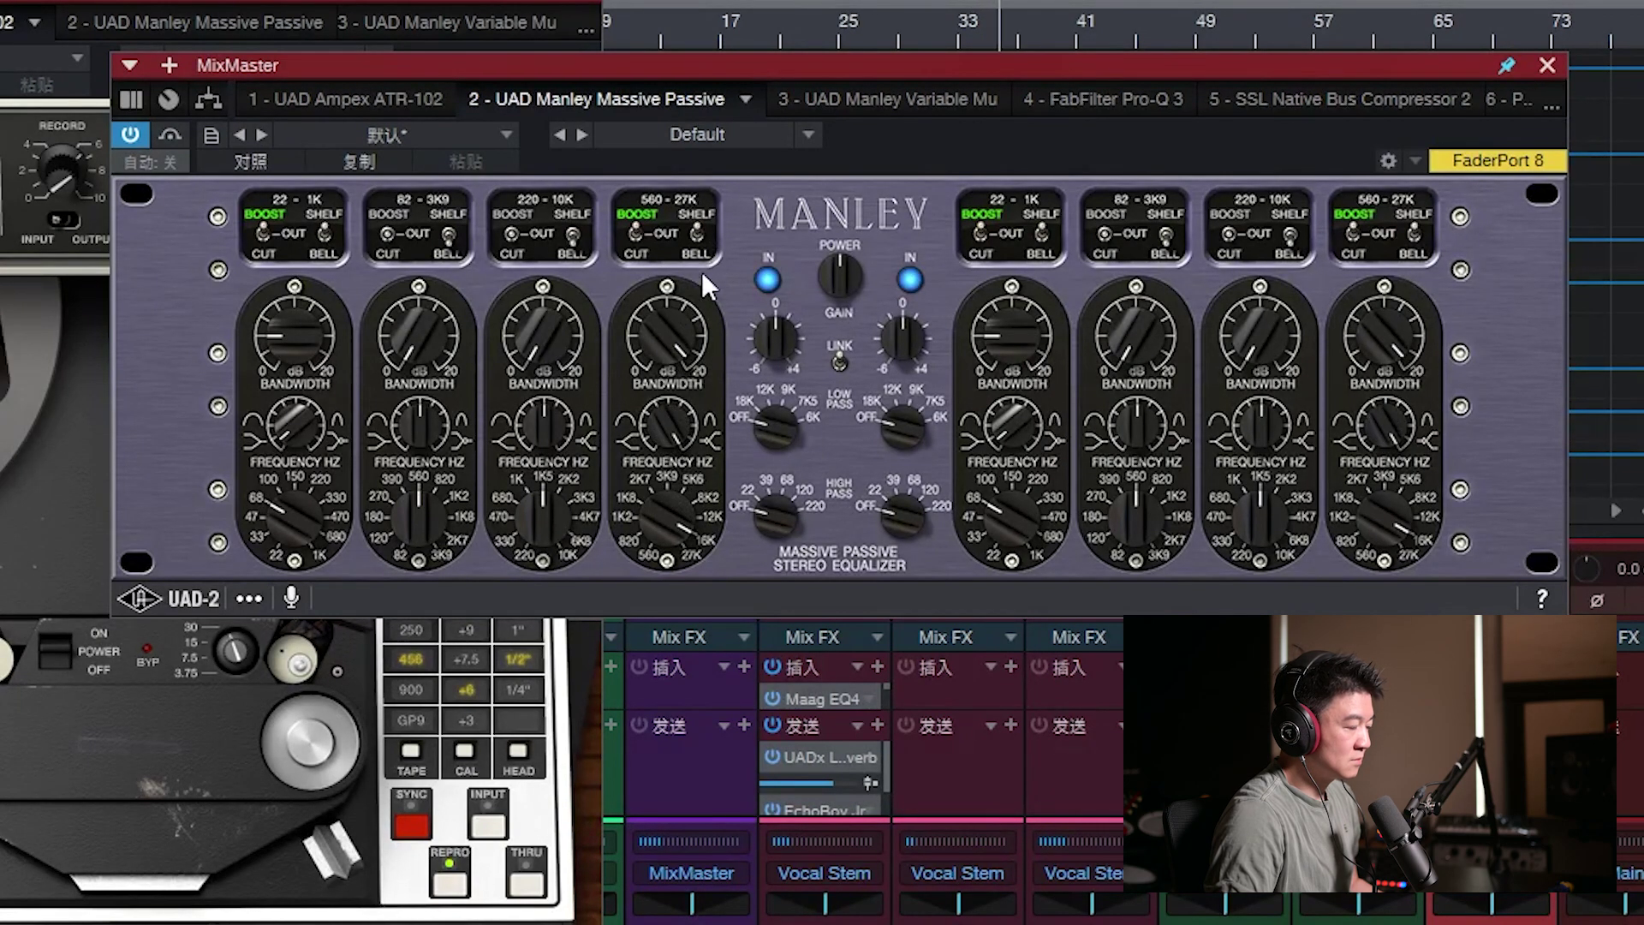
left_click_drag(667, 439, 686, 503)
left_click_drag(681, 334, 702, 484)
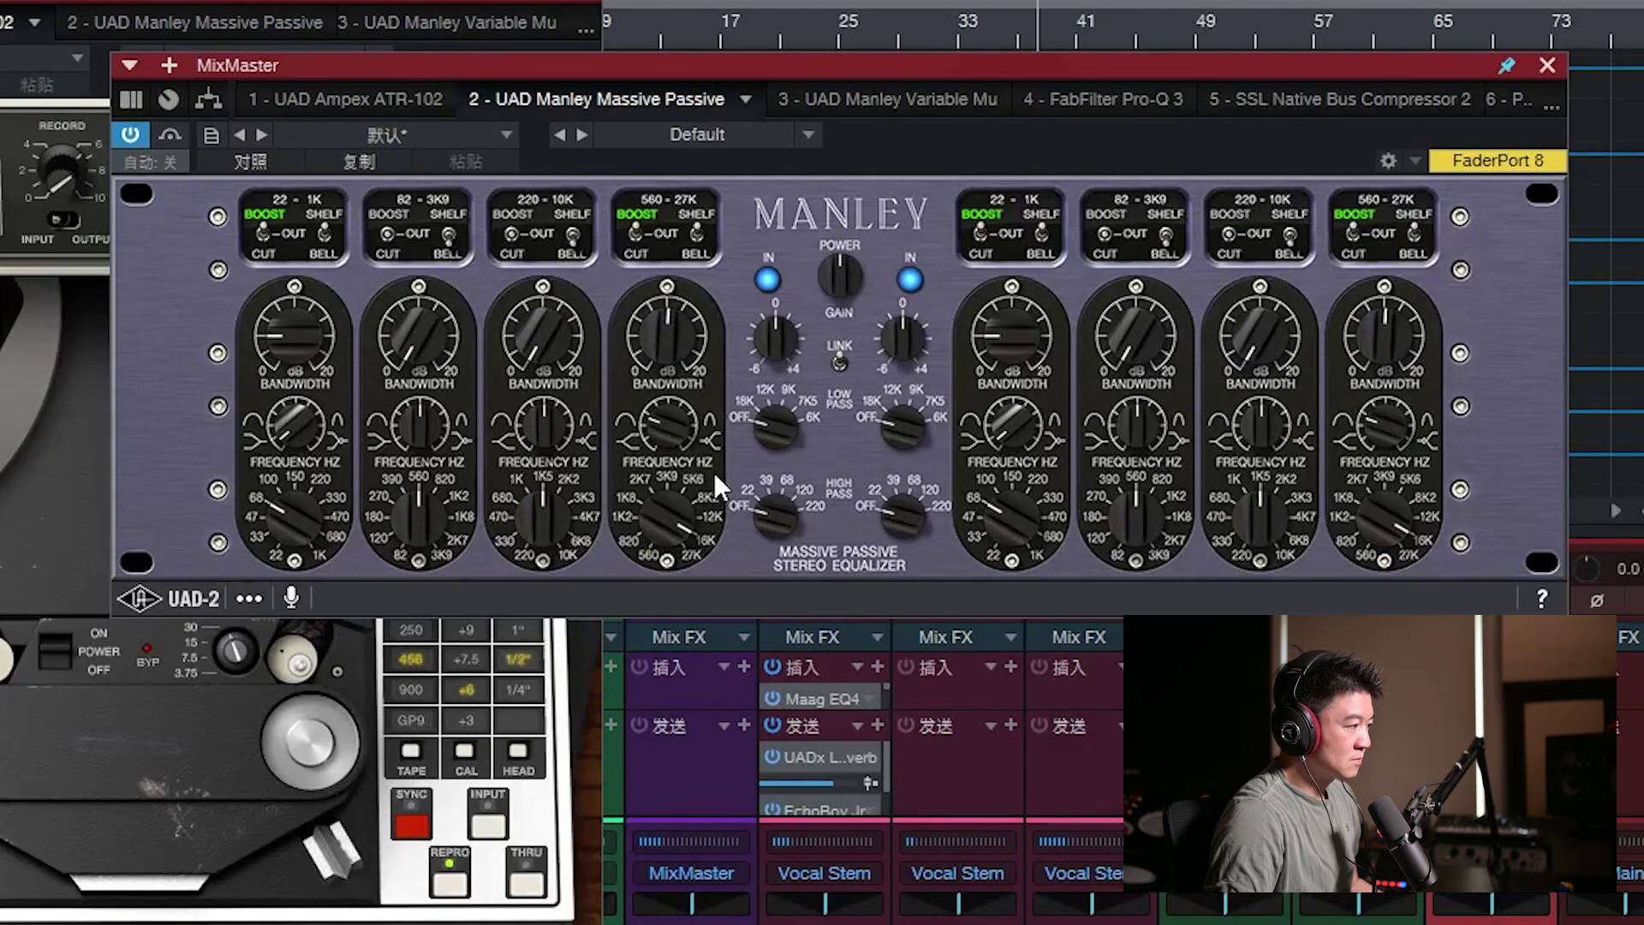
- Switch the Massive Passive's EQ out and in for comparison, and reduce the 560–27K band's gain to a subtle boost
left_click(769, 281)
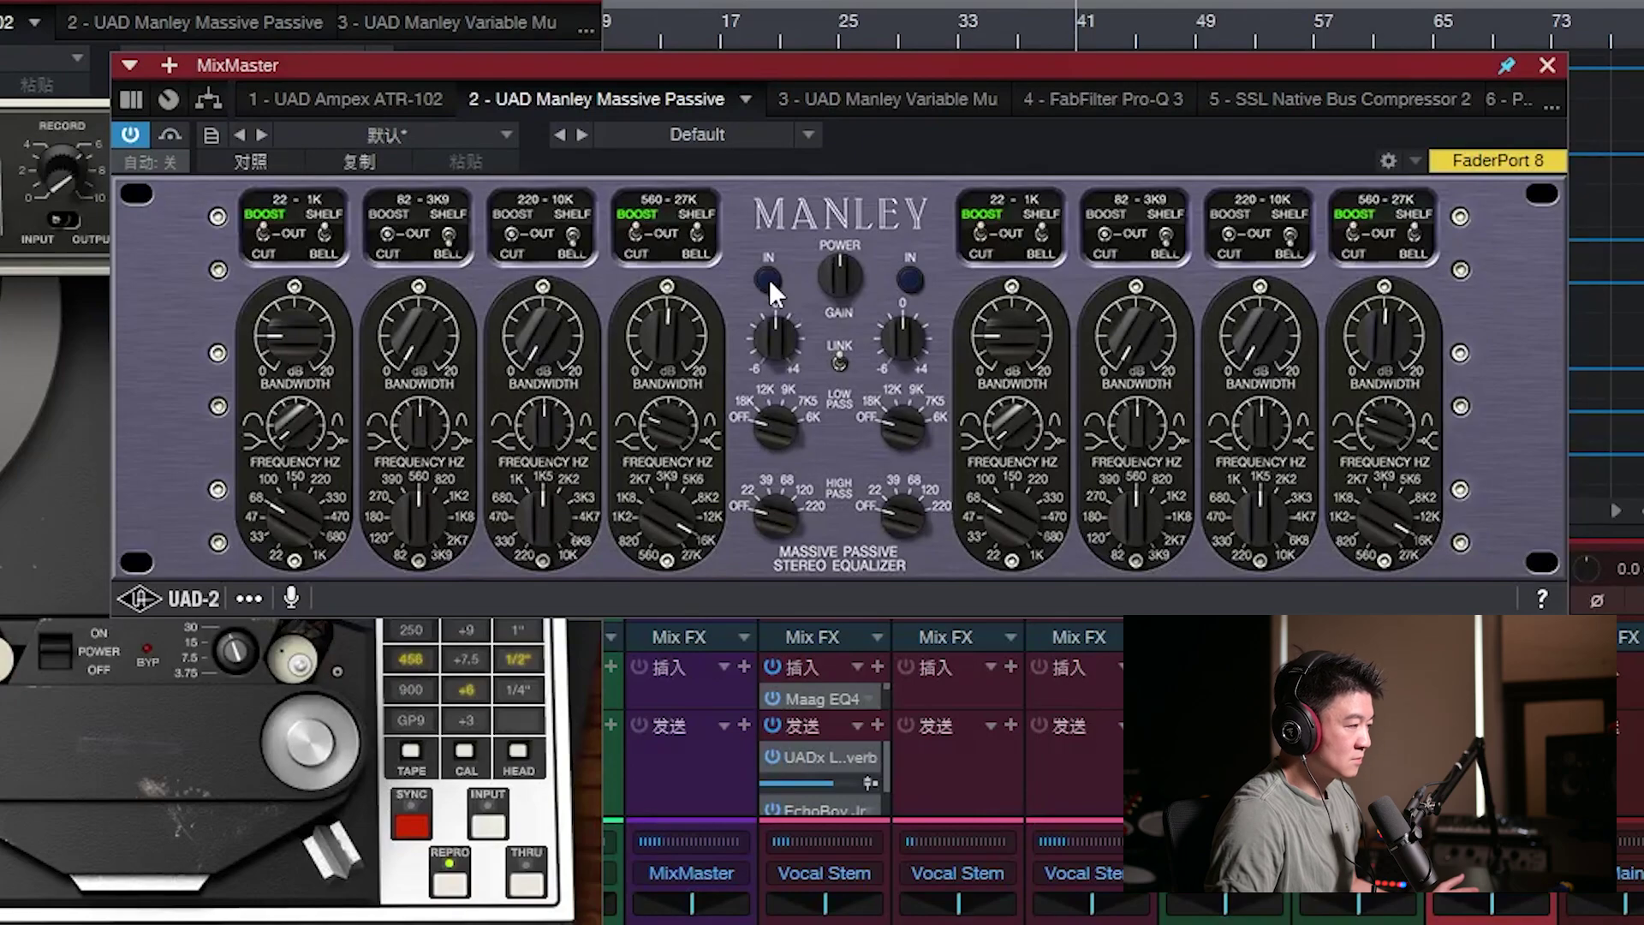
left_click(769, 279)
left_click_drag(669, 355, 673, 390)
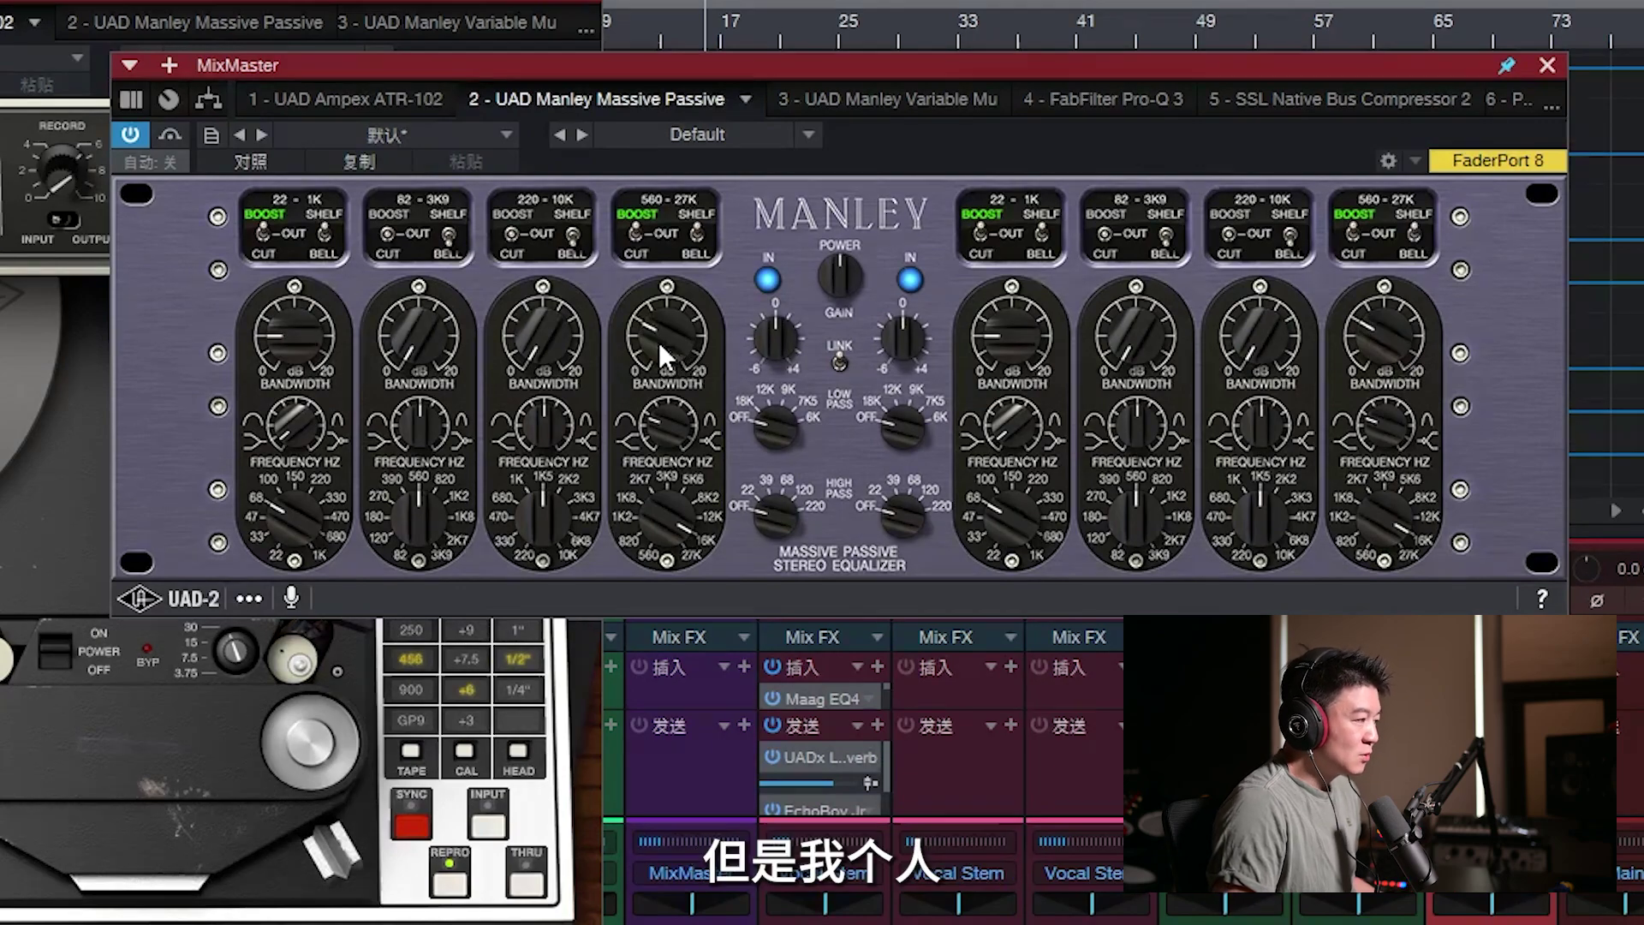
left_click_drag(660, 364, 661, 381)
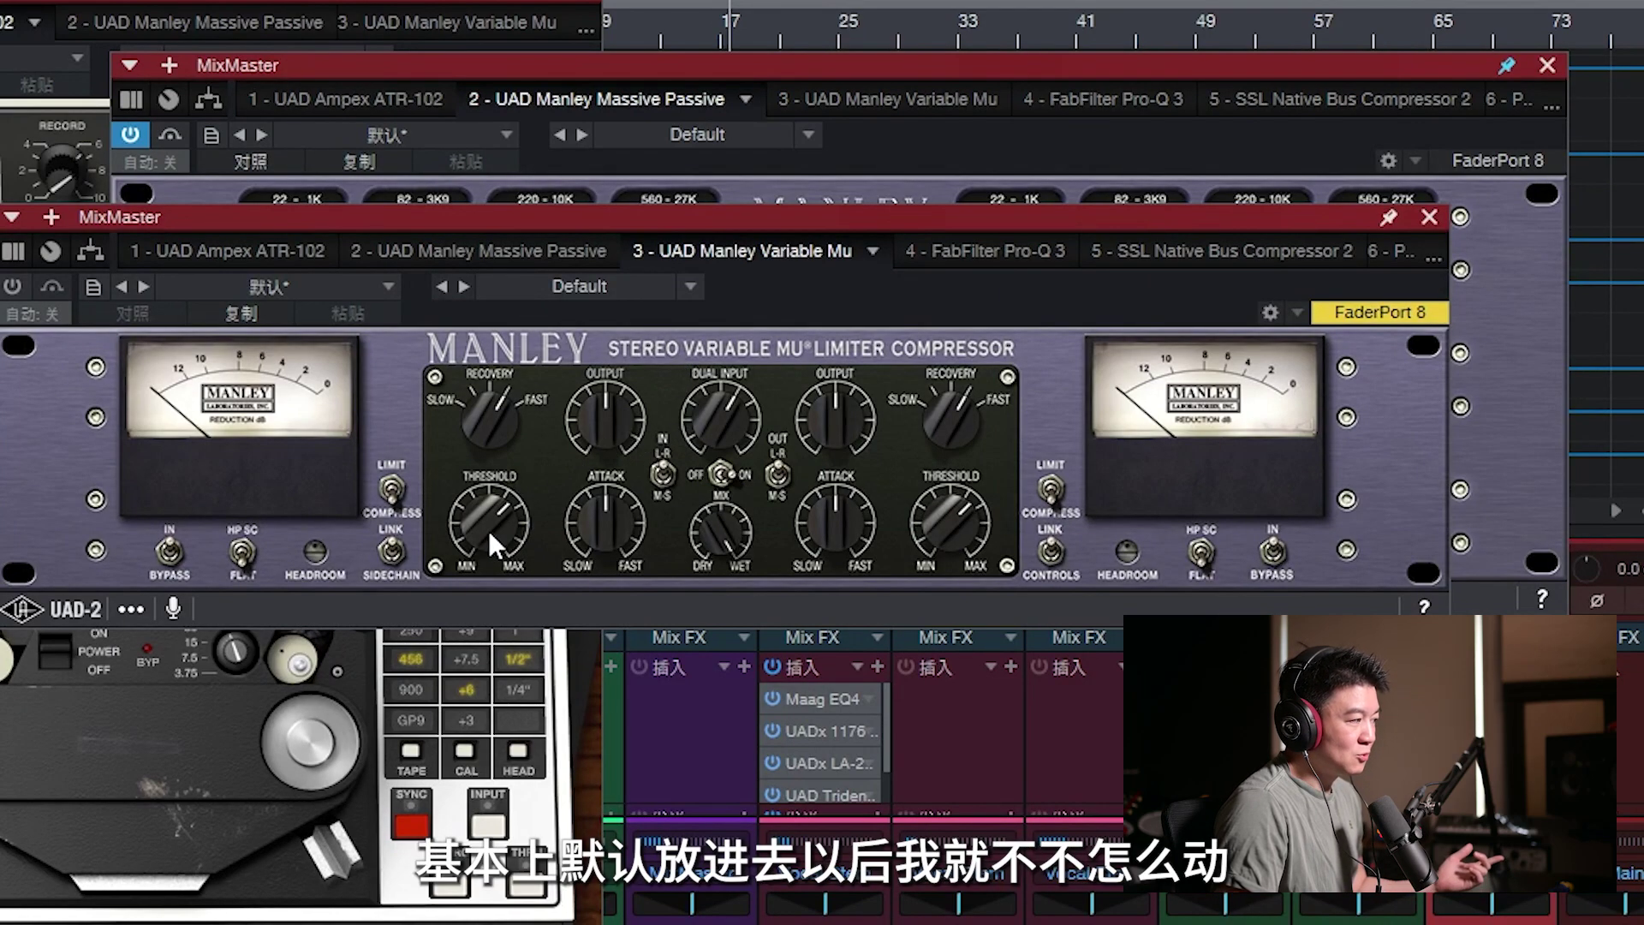
- Activate the Manley Variable Mu compressor and toggle its bypass to compare its effect on the mix
left_click(12, 286)
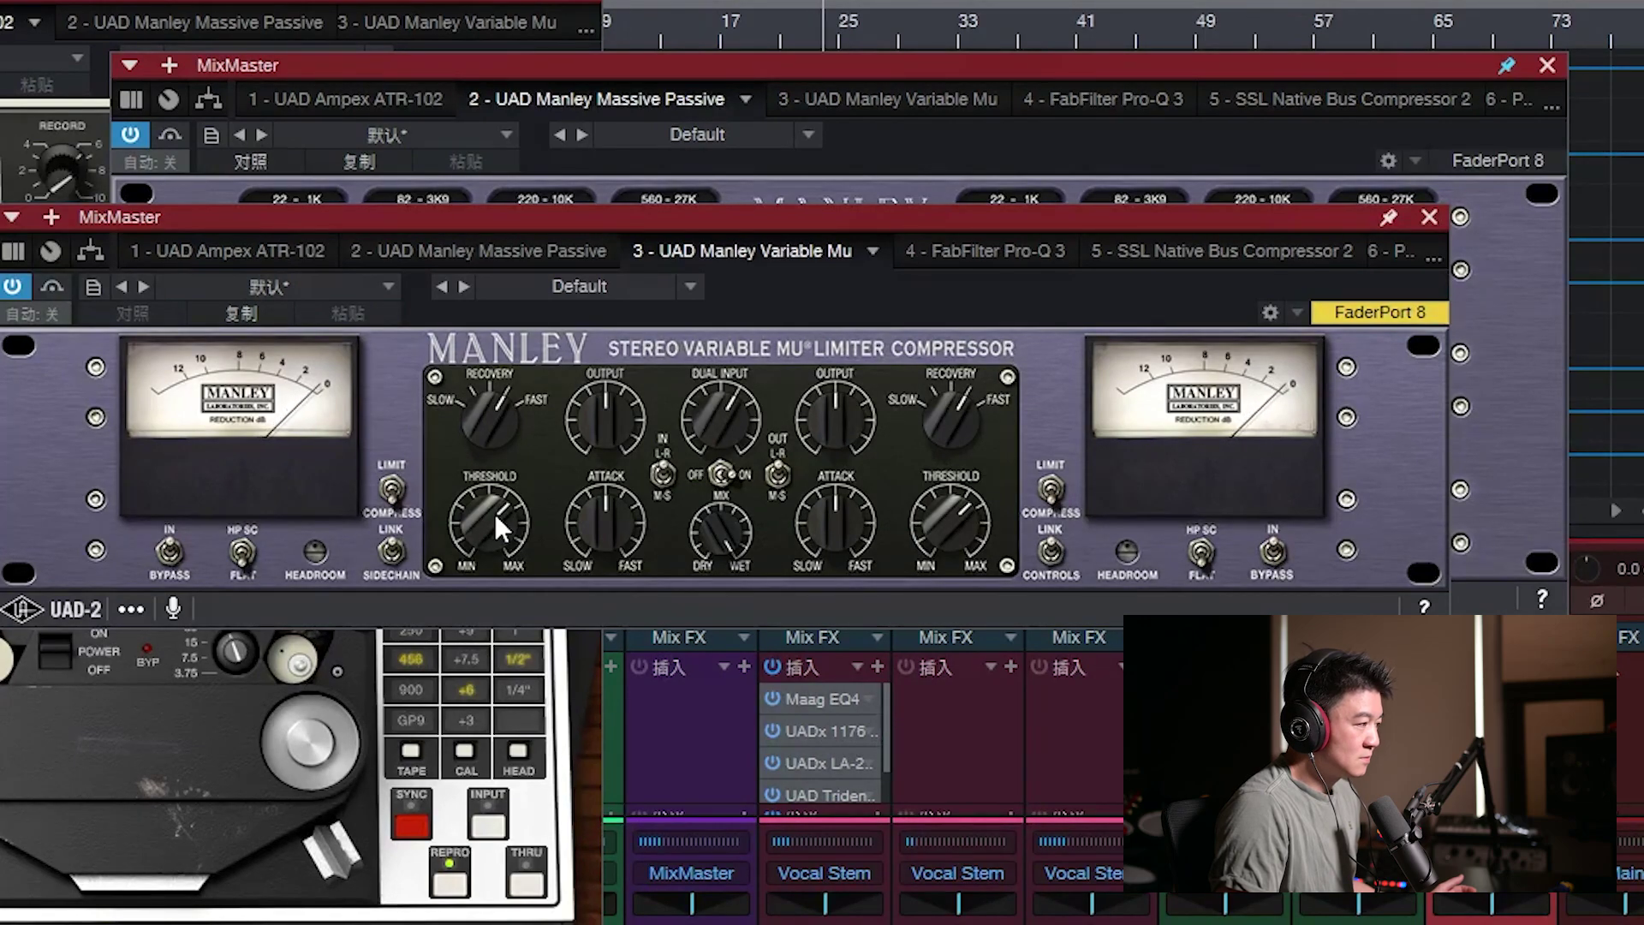
left_click(15, 289)
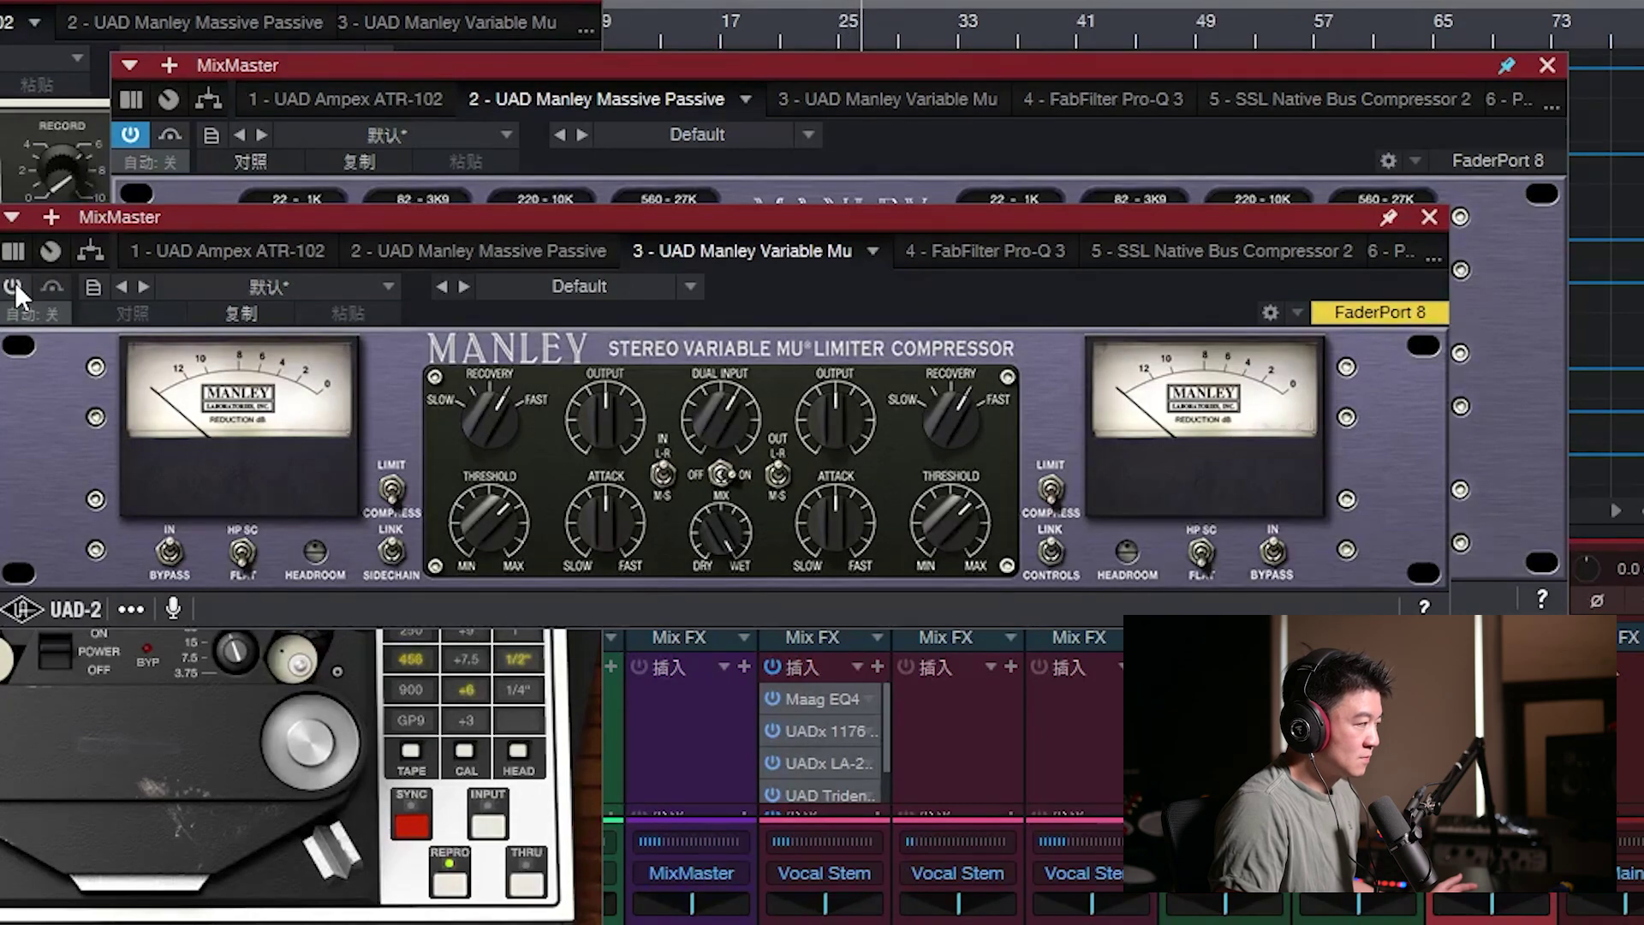
left_click(15, 289)
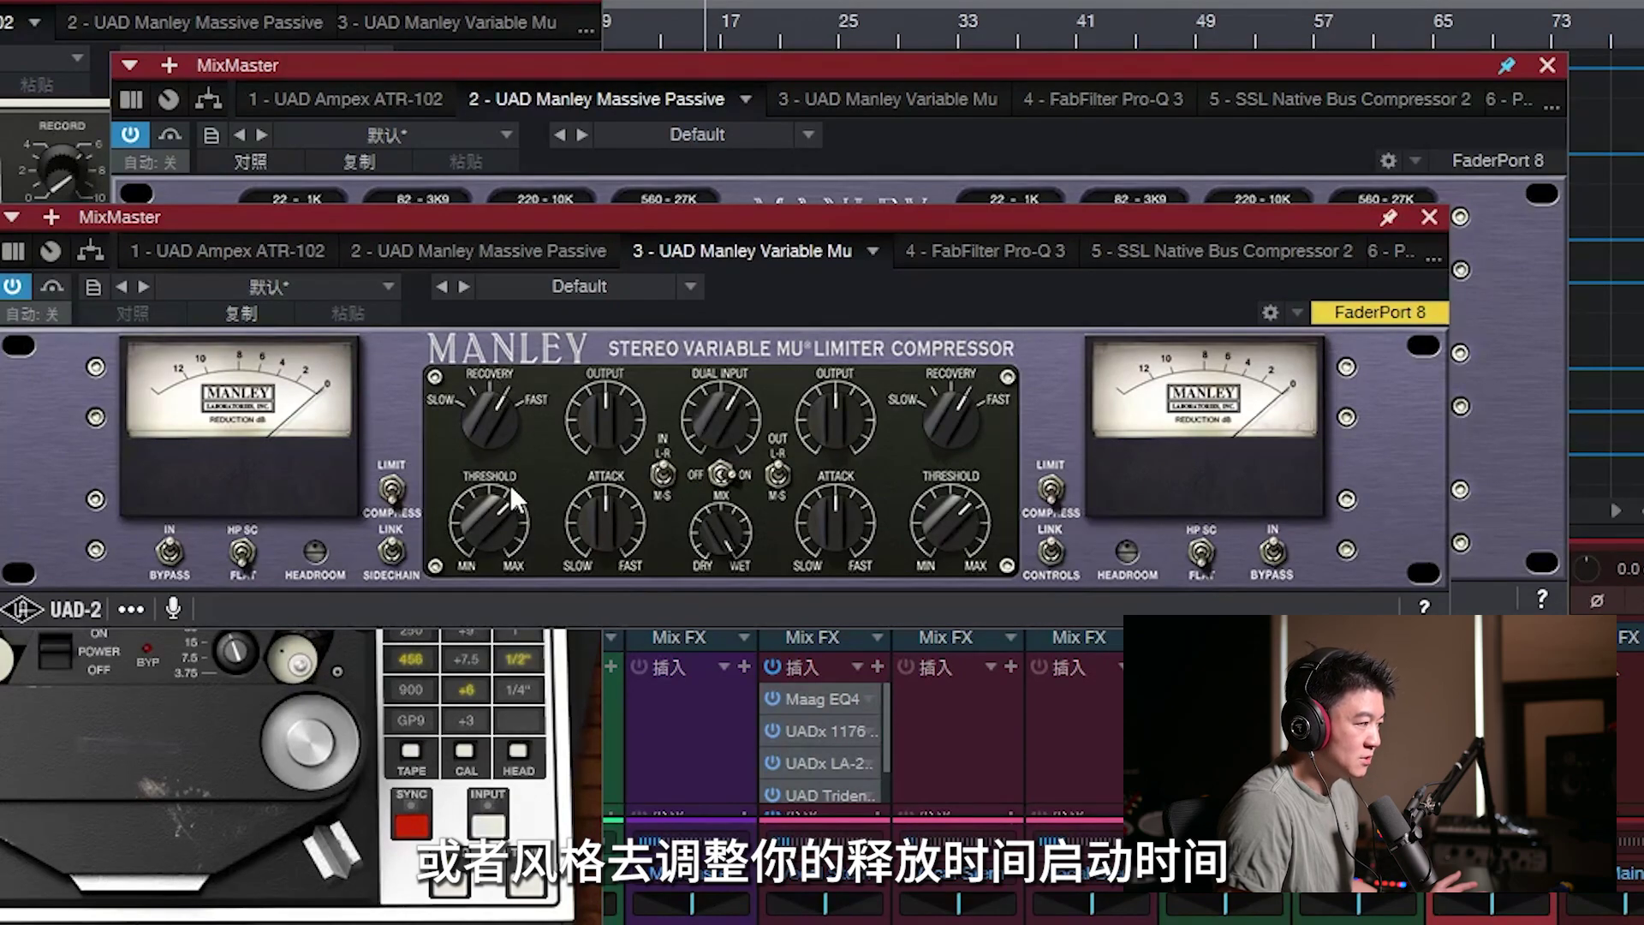
- Try a slower attack and a faster recovery on the Variable Mu, comparing the result with the compressor bypassed
left_click_drag(607, 510, 613, 612)
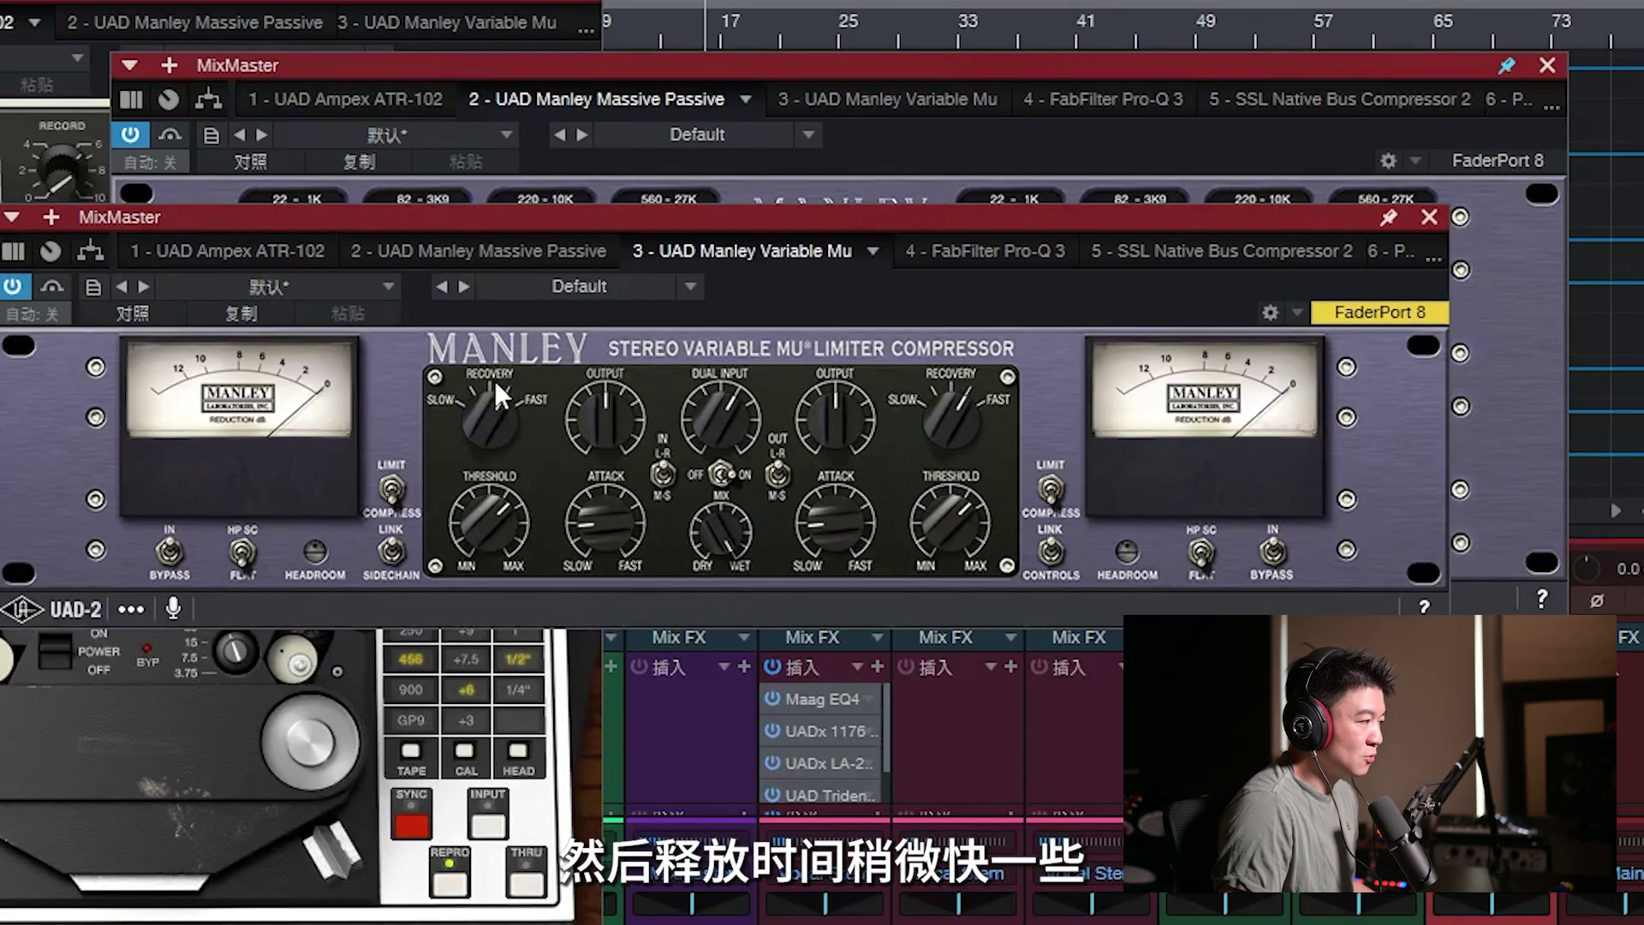
left_click_drag(492, 387, 496, 373)
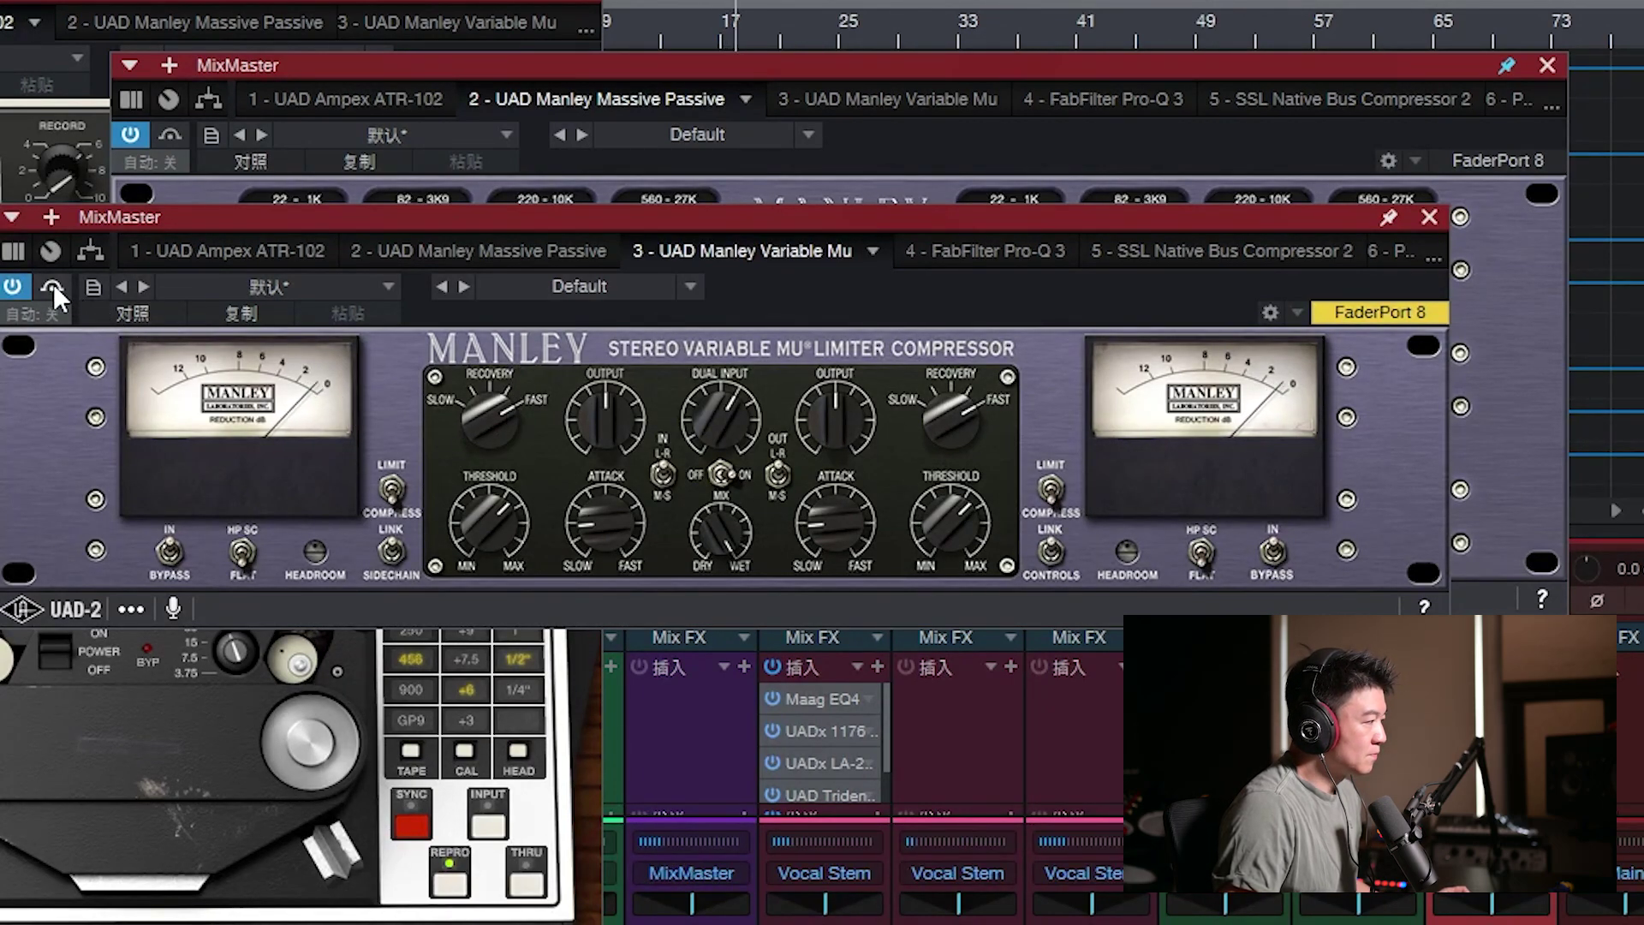
left_click(13, 286)
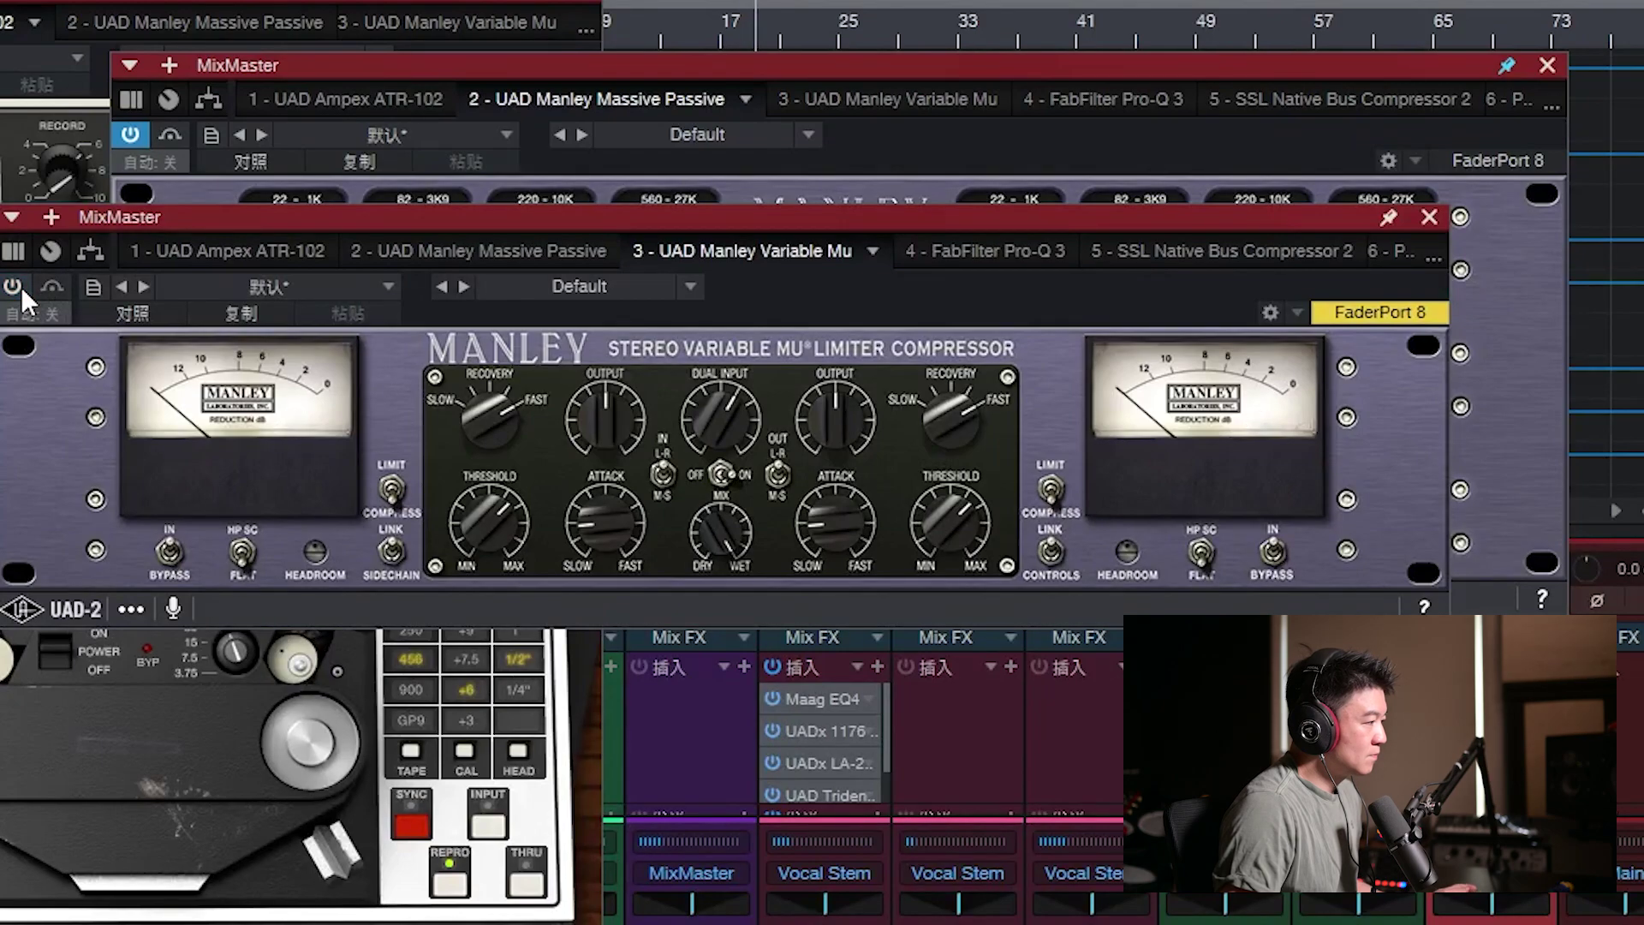
left_click(21, 285)
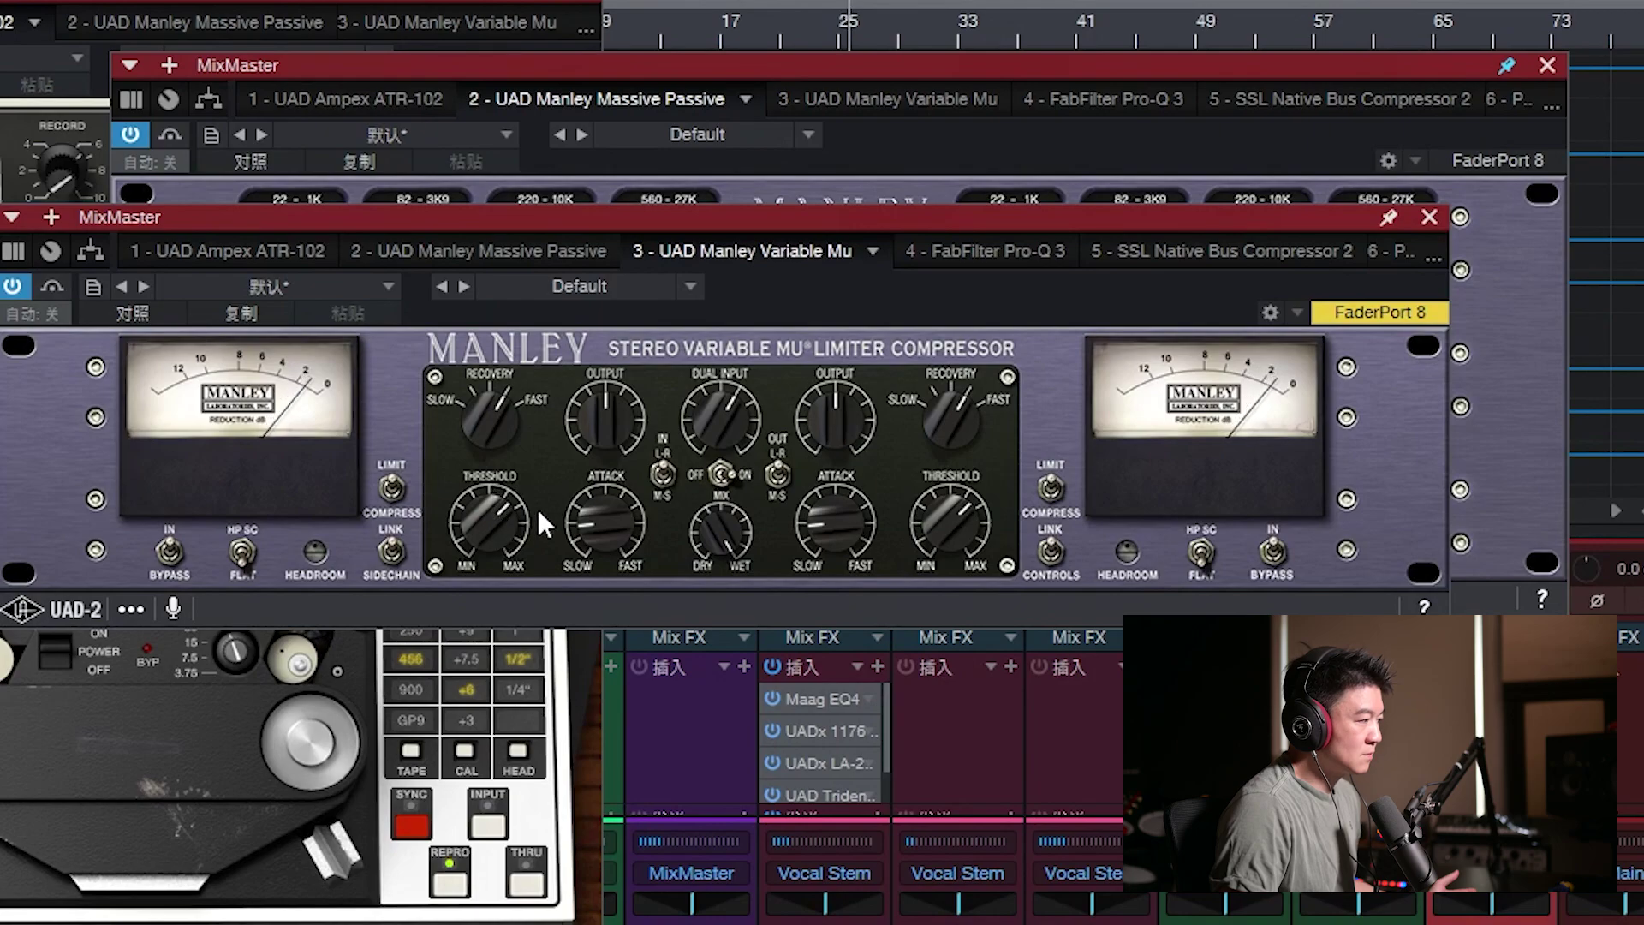
- Set the Variable Mu's attack to its middle position and compare the mix with the compressor active and bypassed
left_click_drag(625, 527, 652, 423)
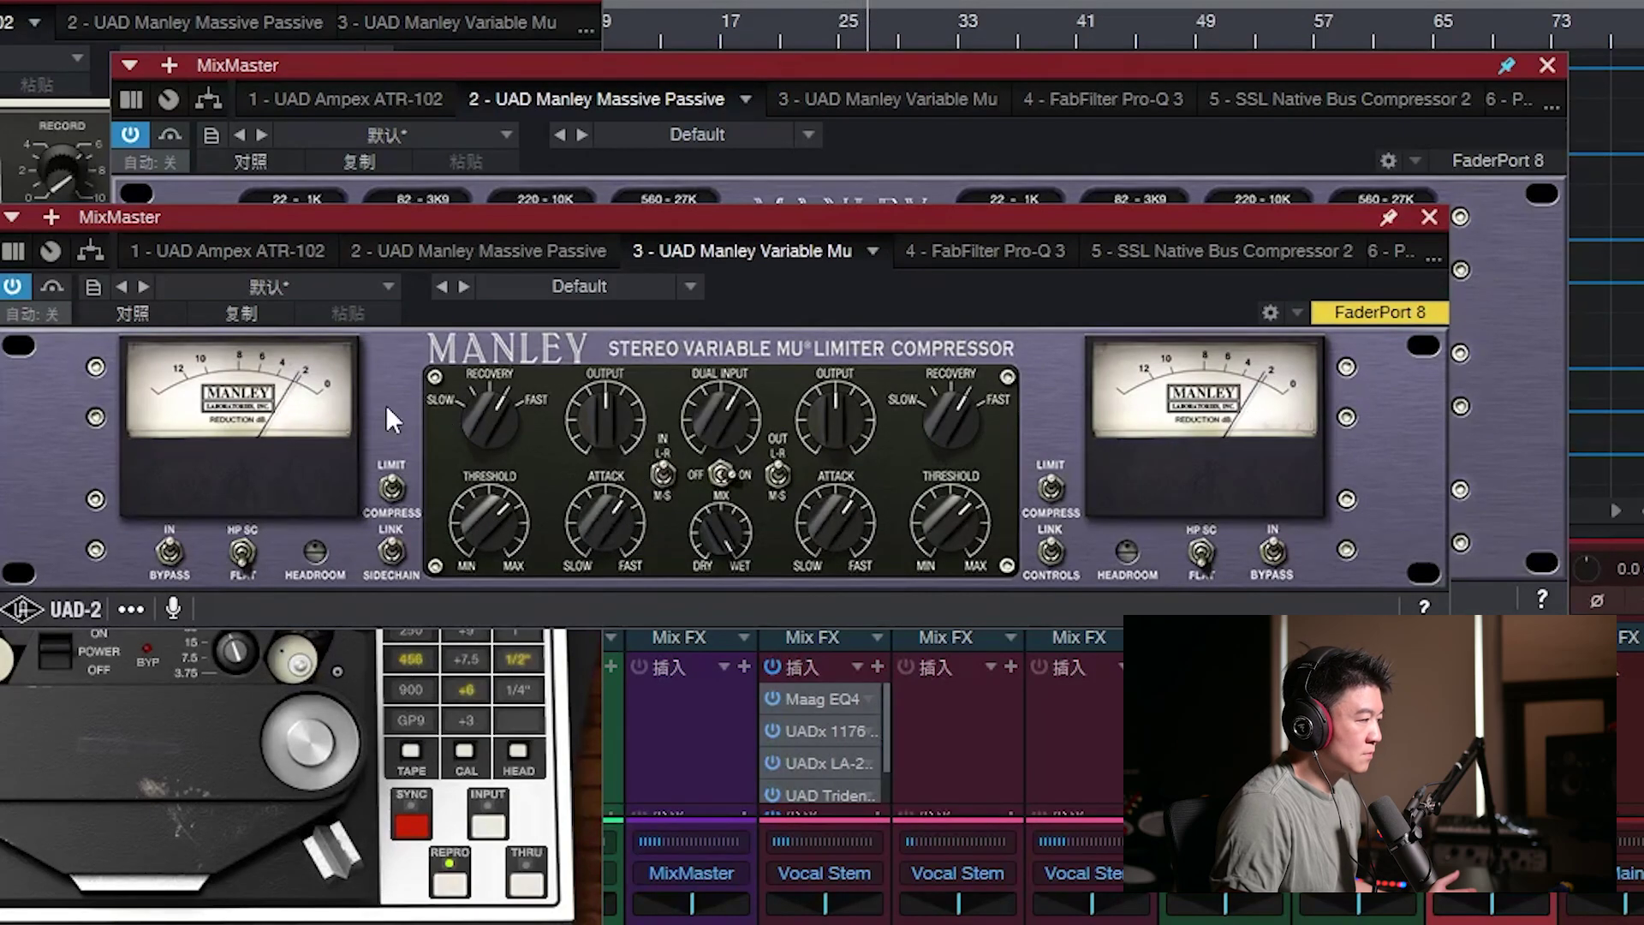
left_click(14, 290)
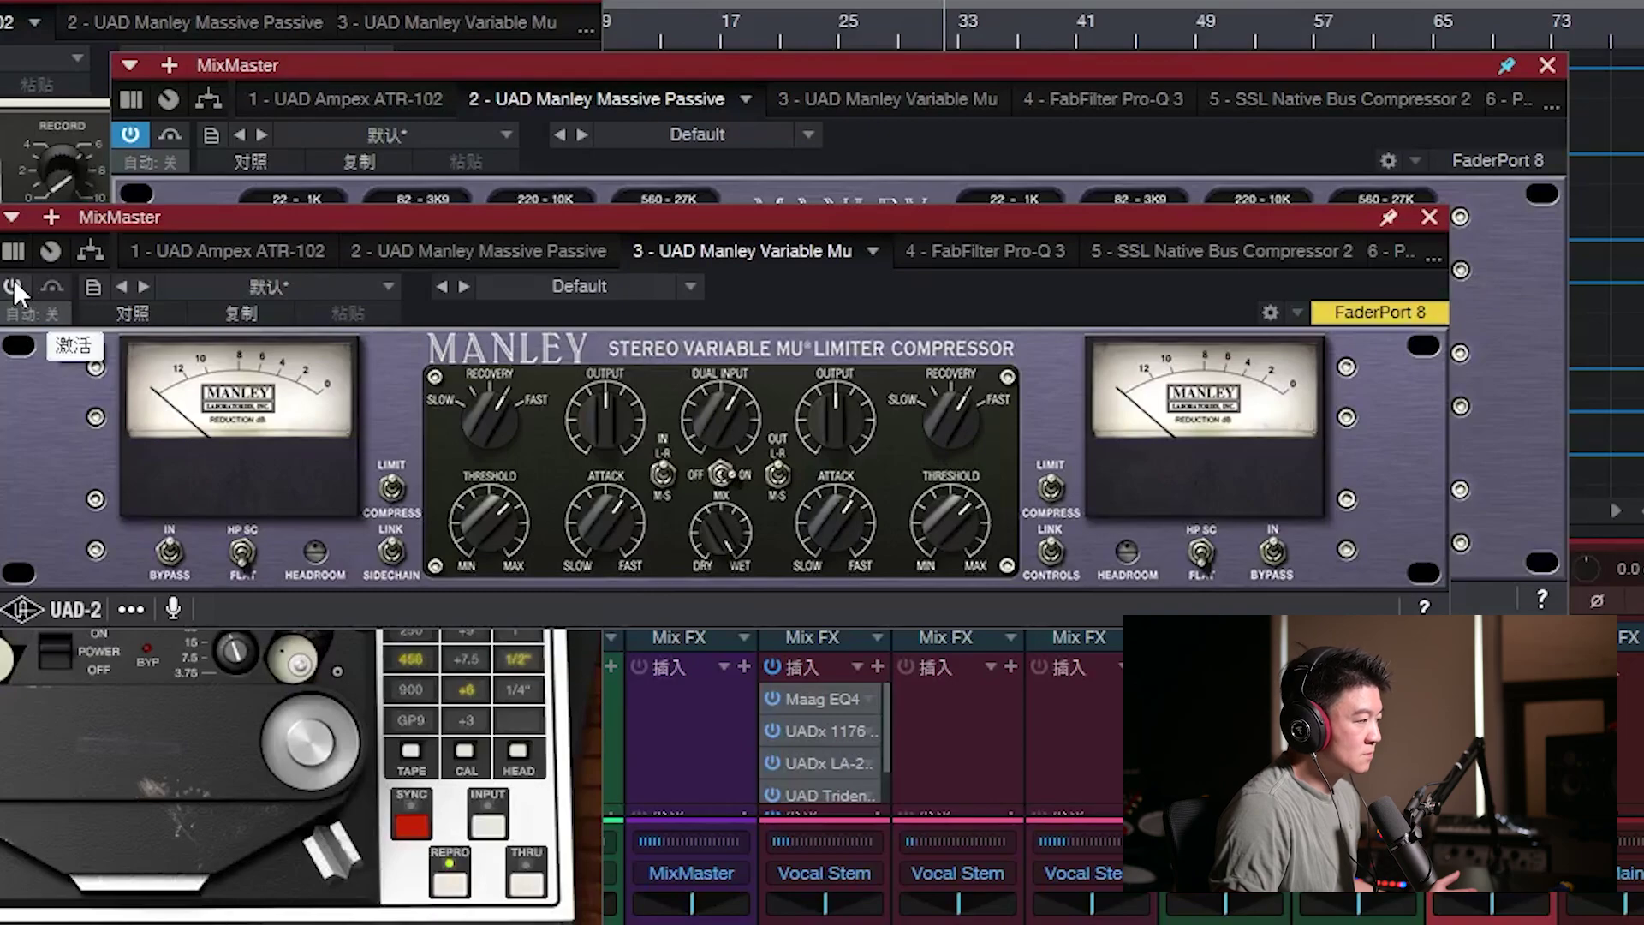
left_click(14, 290)
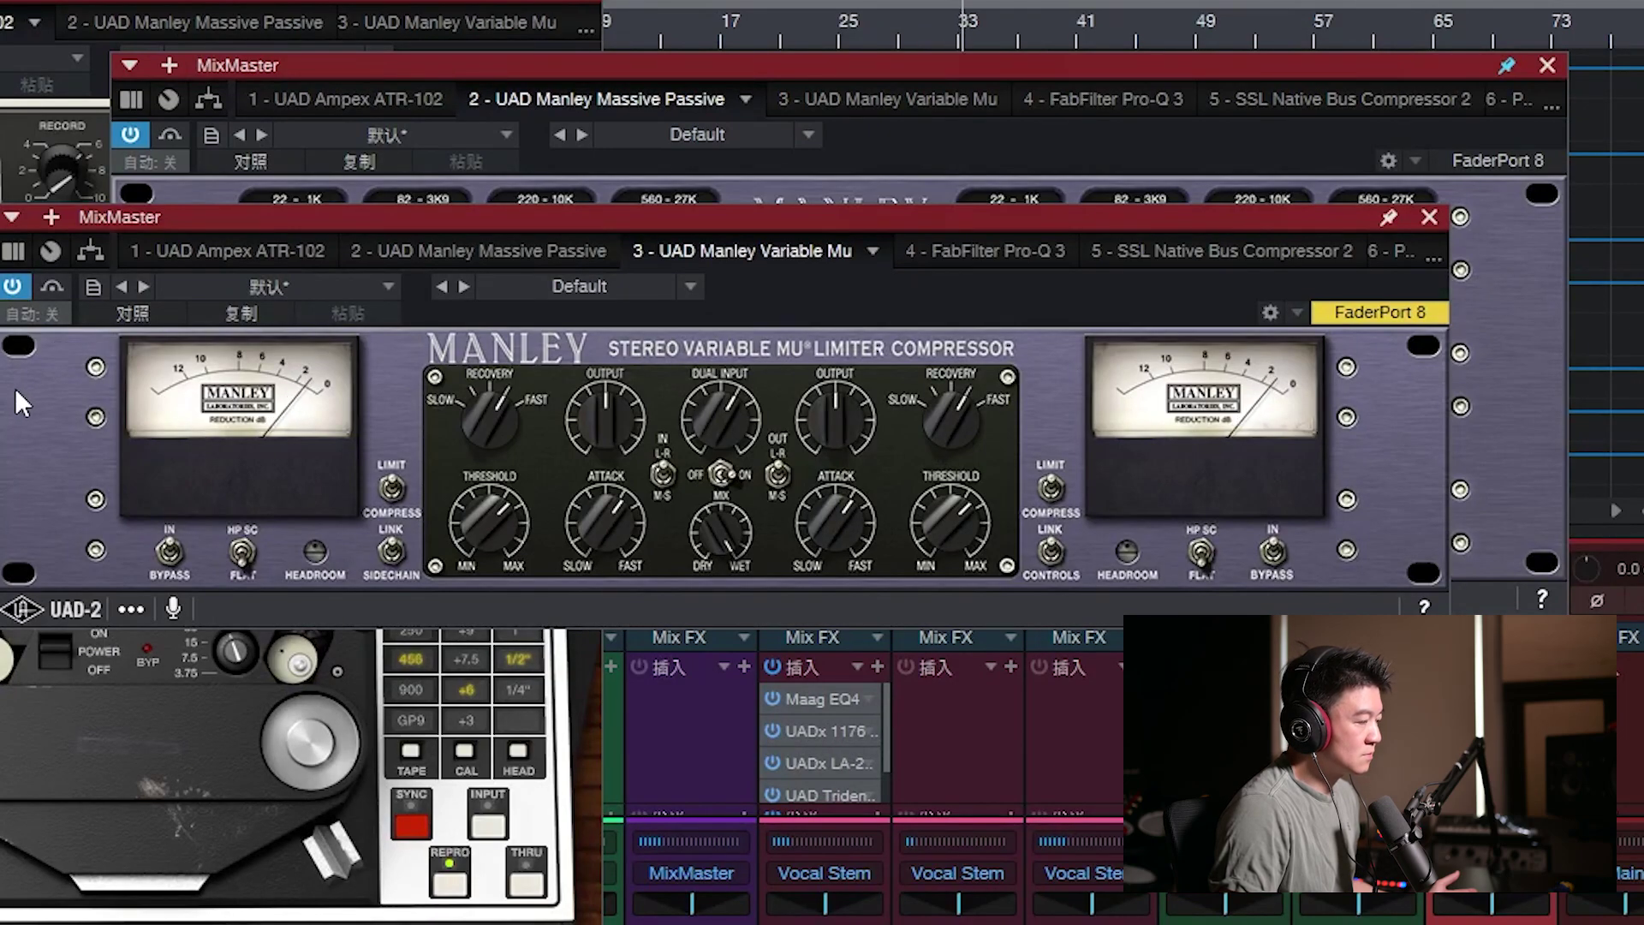
left_click(14, 290)
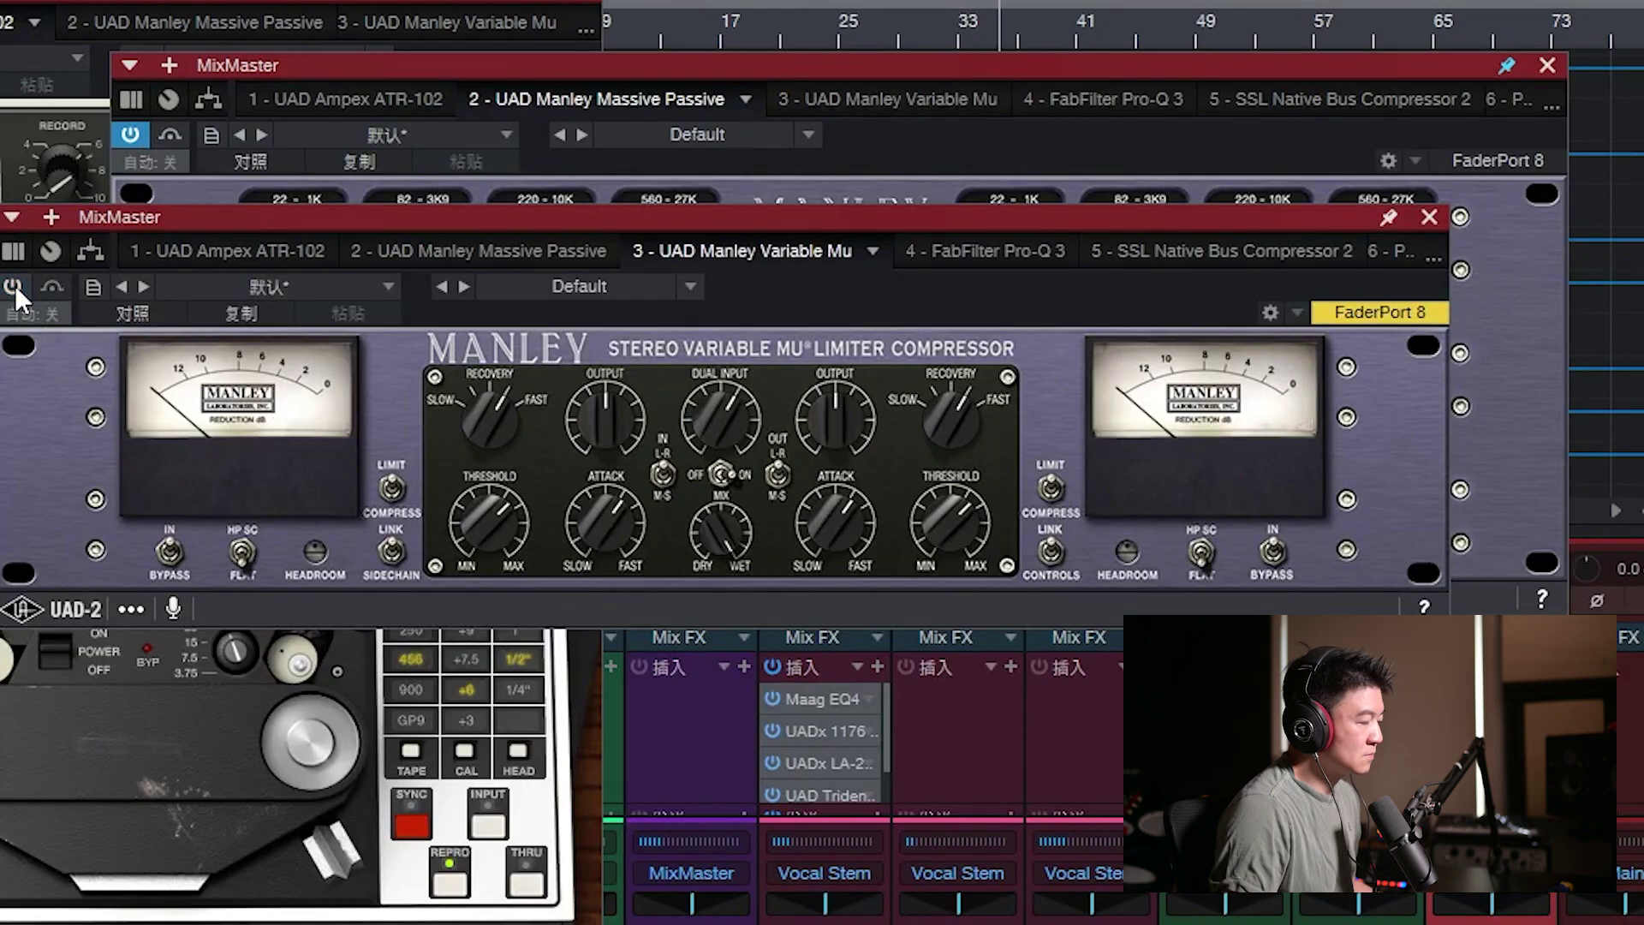
left_click(13, 287)
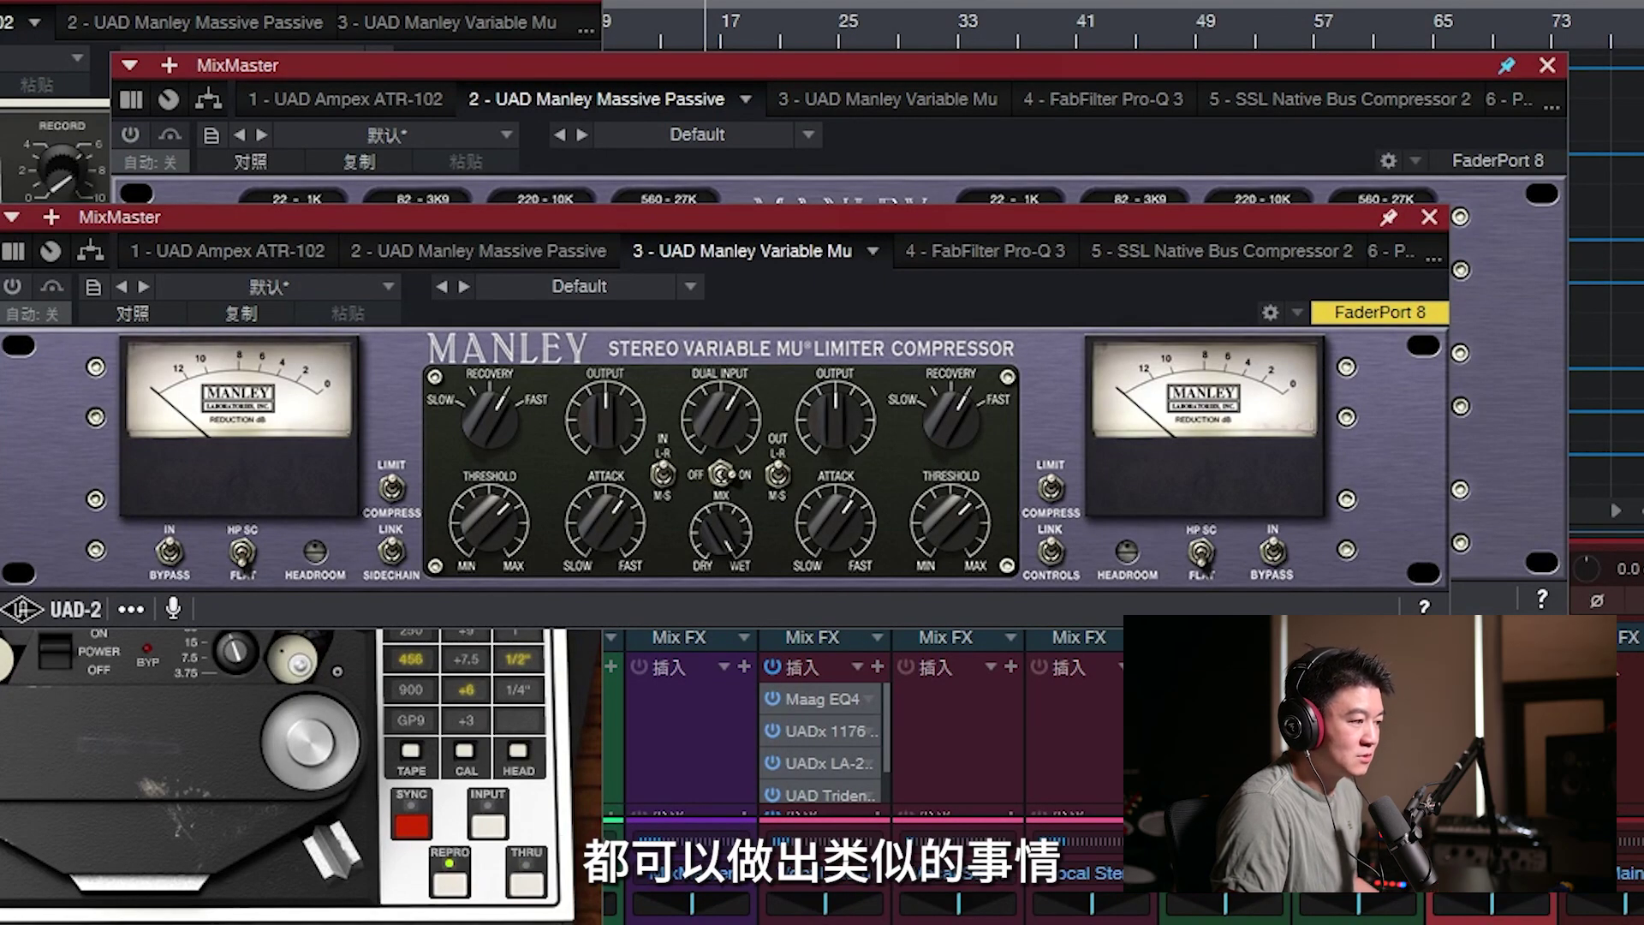
- Open FabFilter Pro-Q 3 on the MixMaster bus and raise its high-frequency bell to about +2 dB
left_click(958, 251)
left_click_drag(1178, 221, 890, 0)
left_click_drag(1075, 334, 1098, 313)
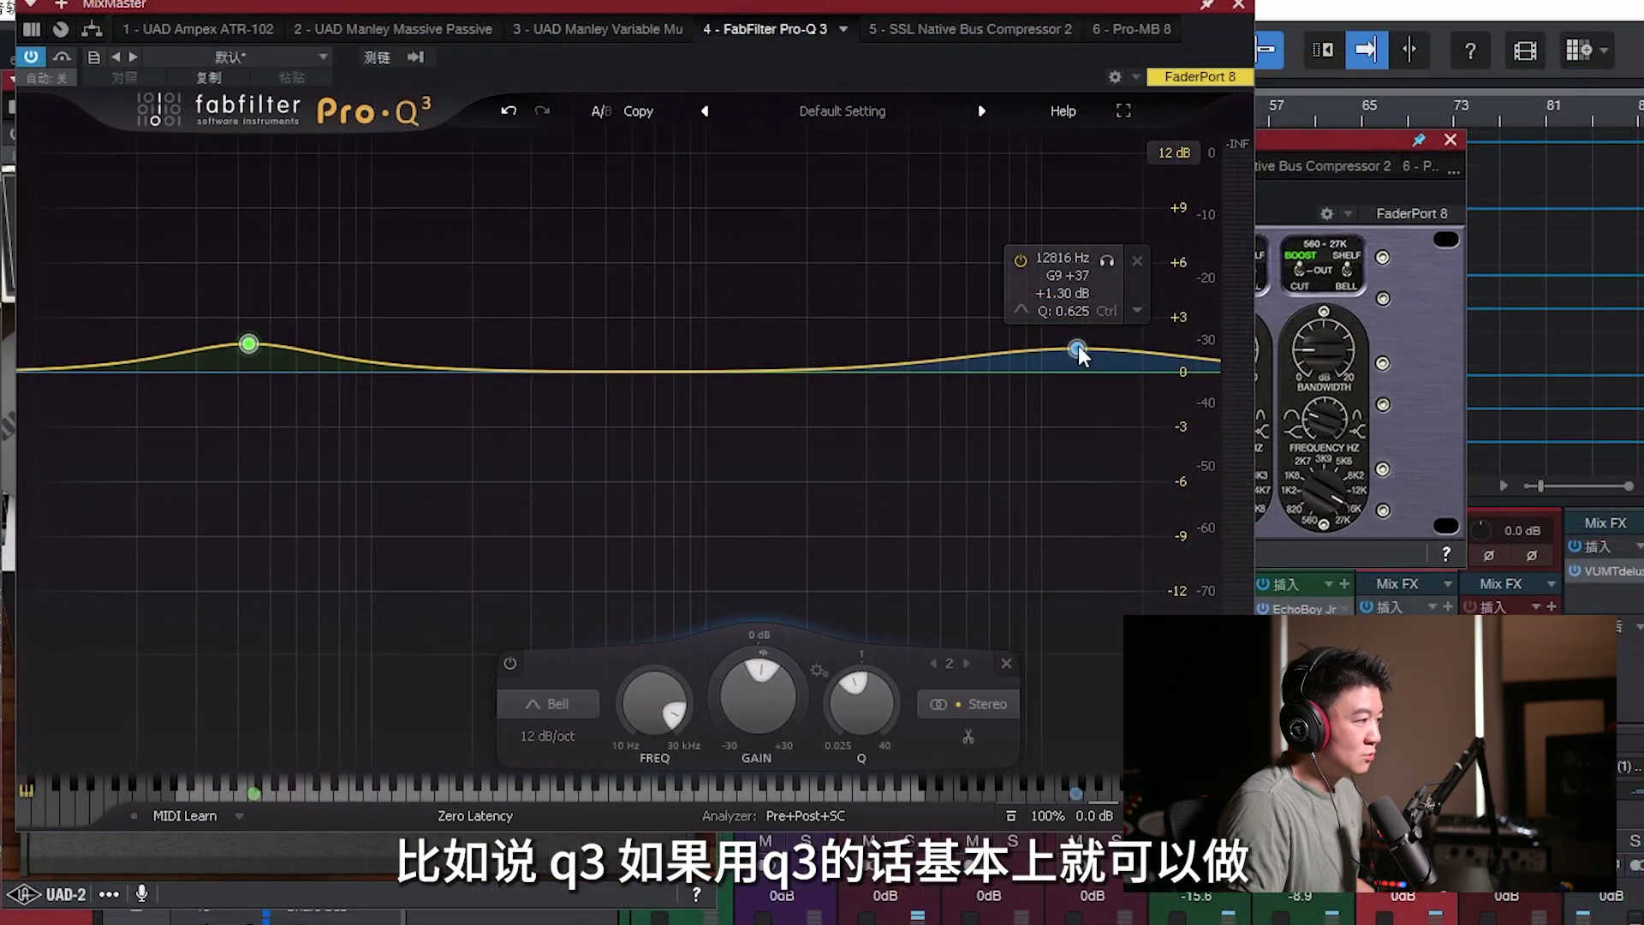
- Move Pro-Q 3's low bell to about 58 Hz at +1.2 dB and slightly lower the high bell's gain
mouse_move(261, 344)
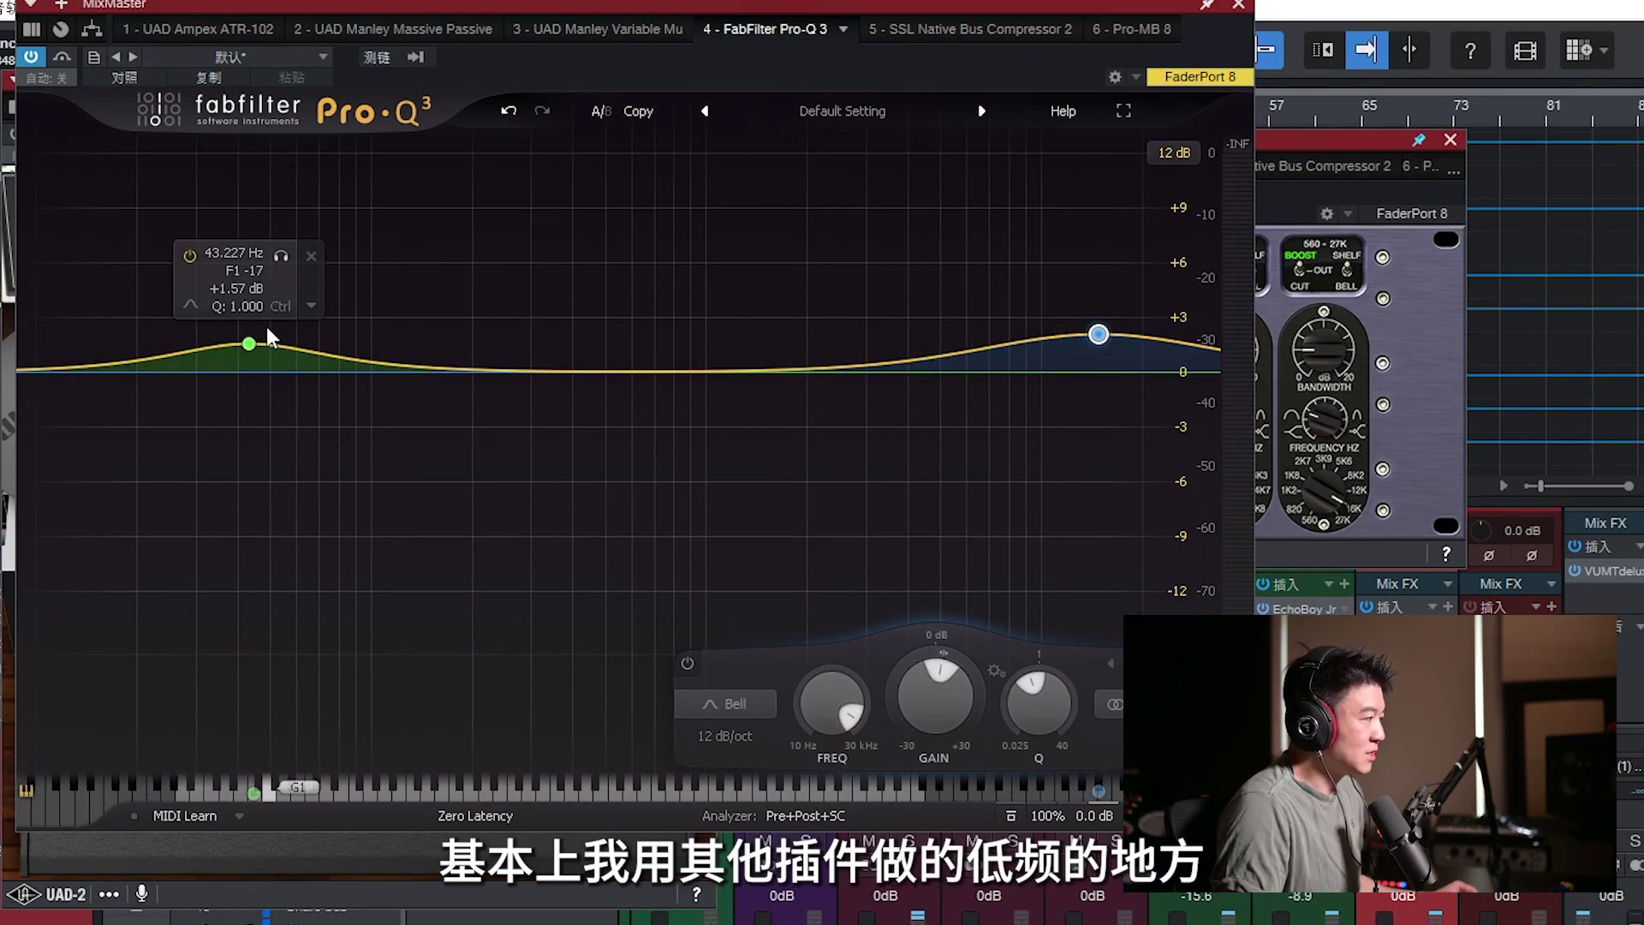
left_click_drag(249, 343, 288, 354)
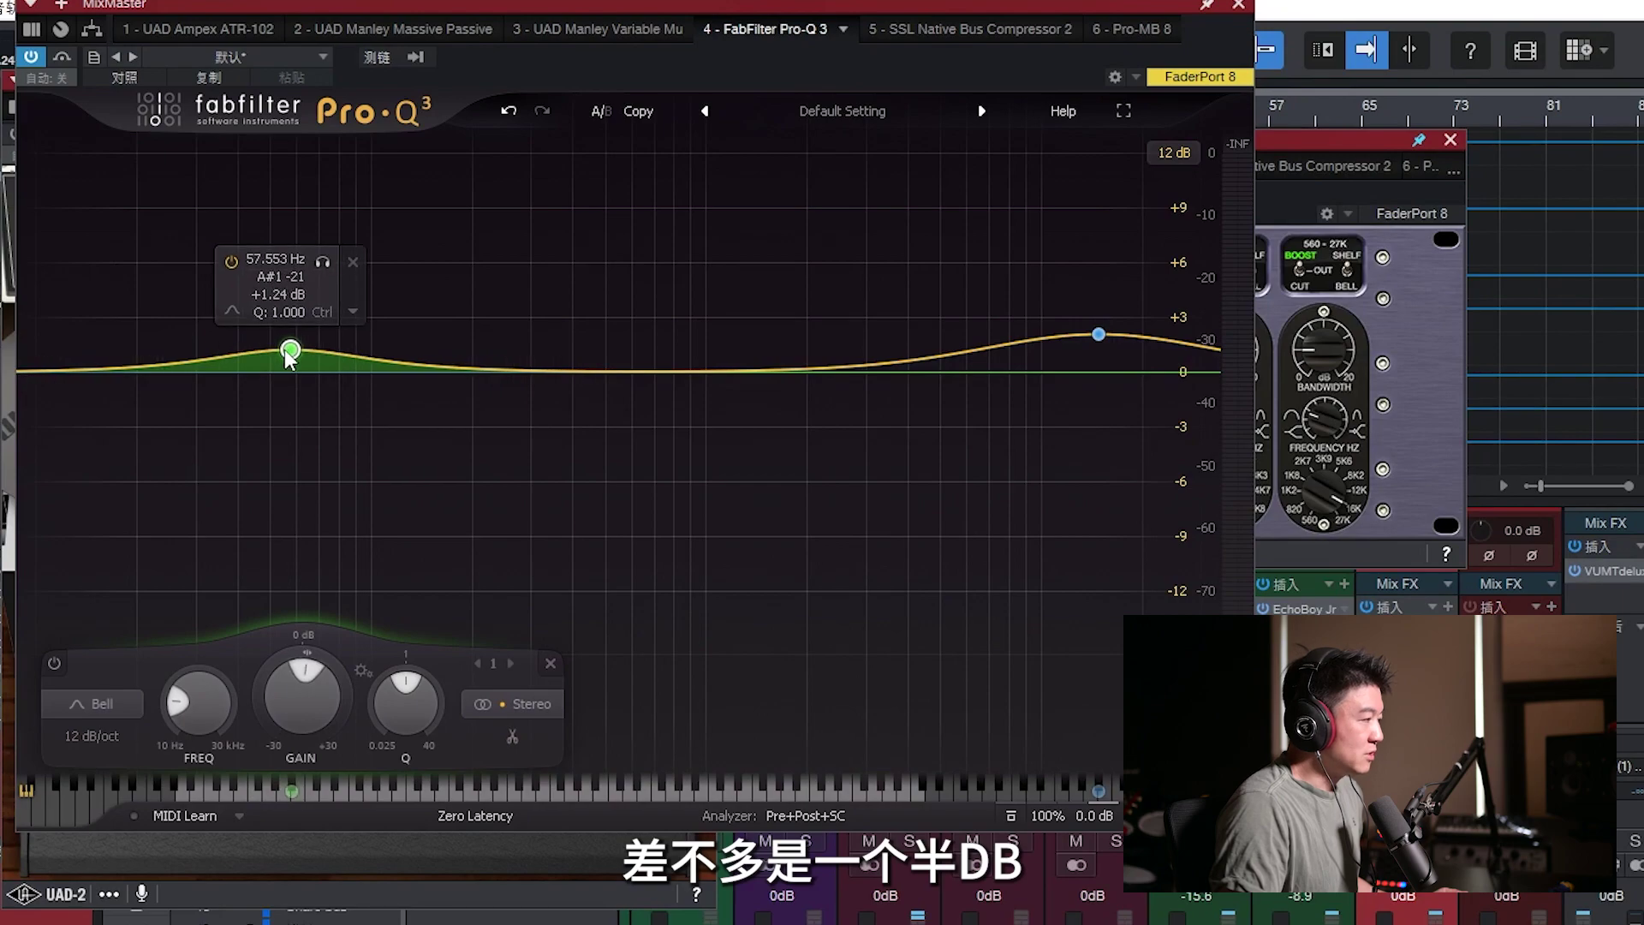
left_click_drag(1096, 336, 1099, 344)
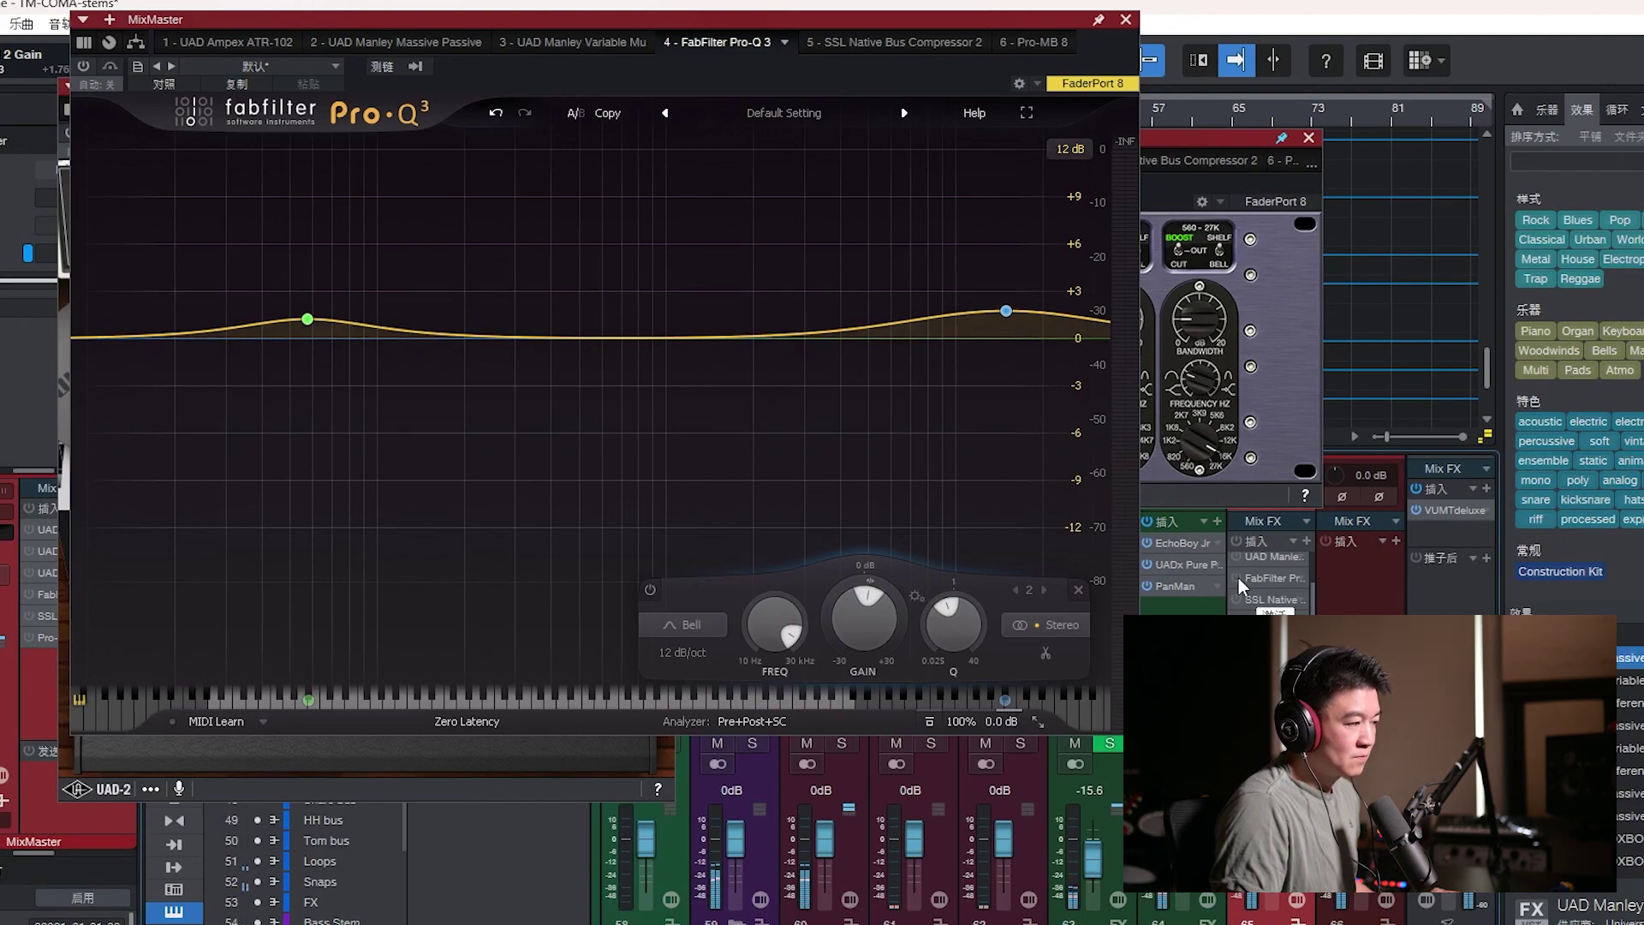
- Activate Pro-Q 3 on the MixMaster bus and raise its gain scale to 200%
left_click(1237, 578)
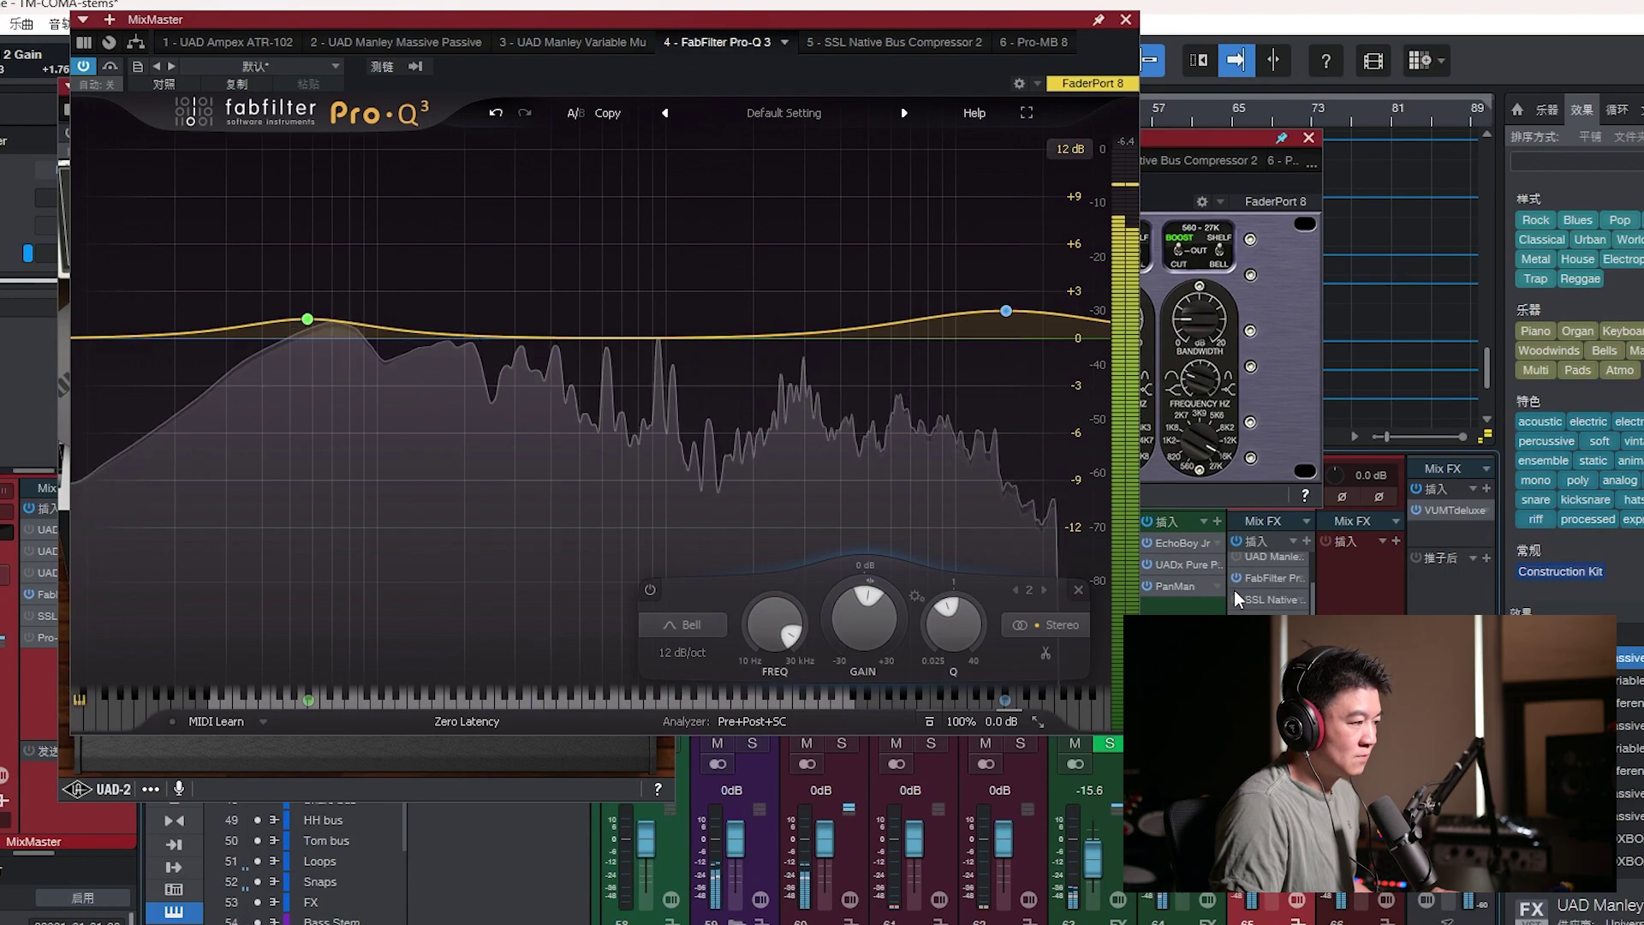
mouse_move(995, 721)
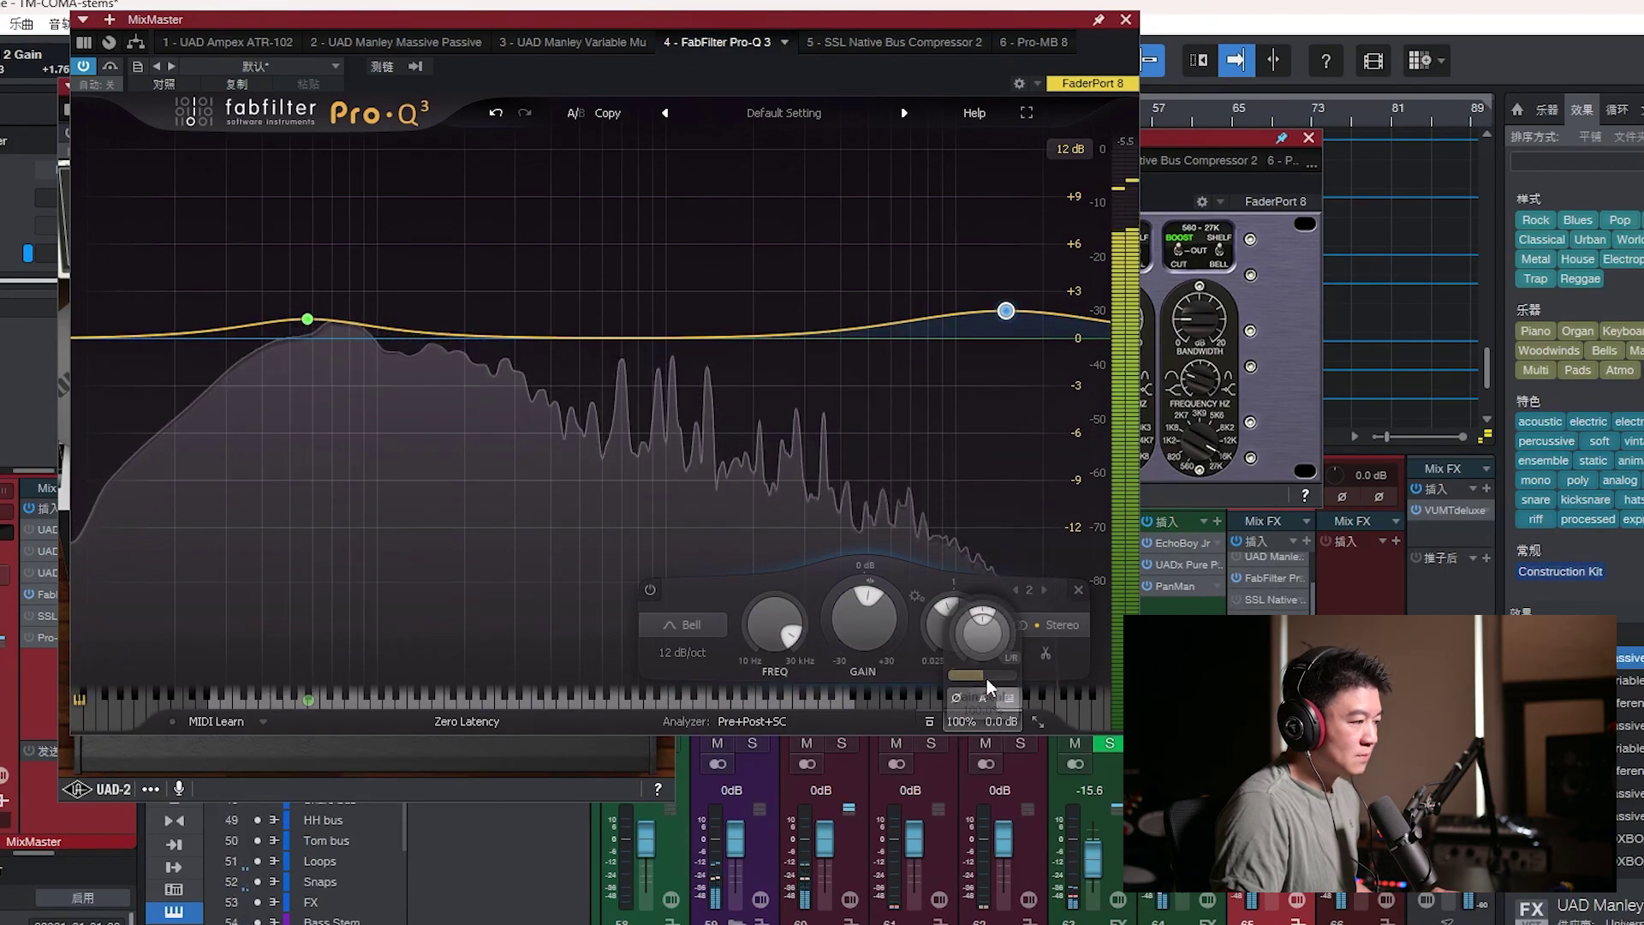
left_click_drag(986, 683, 986, 617)
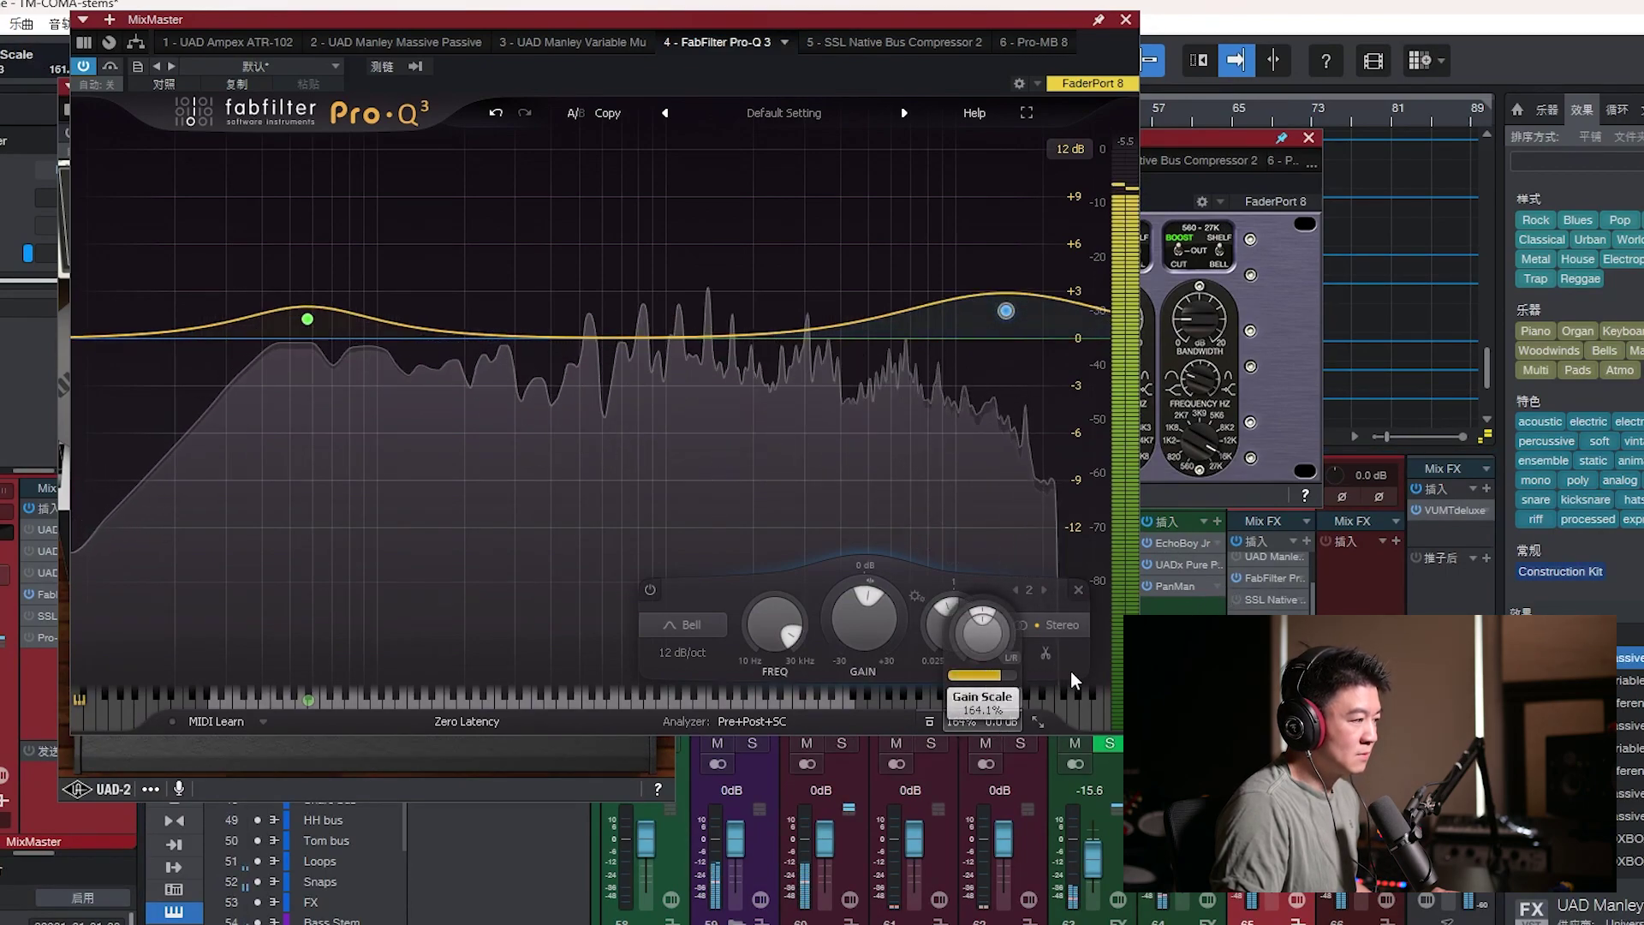
- Compare the mix with Pro-Q 3 bypassed and active
left_click(83, 66)
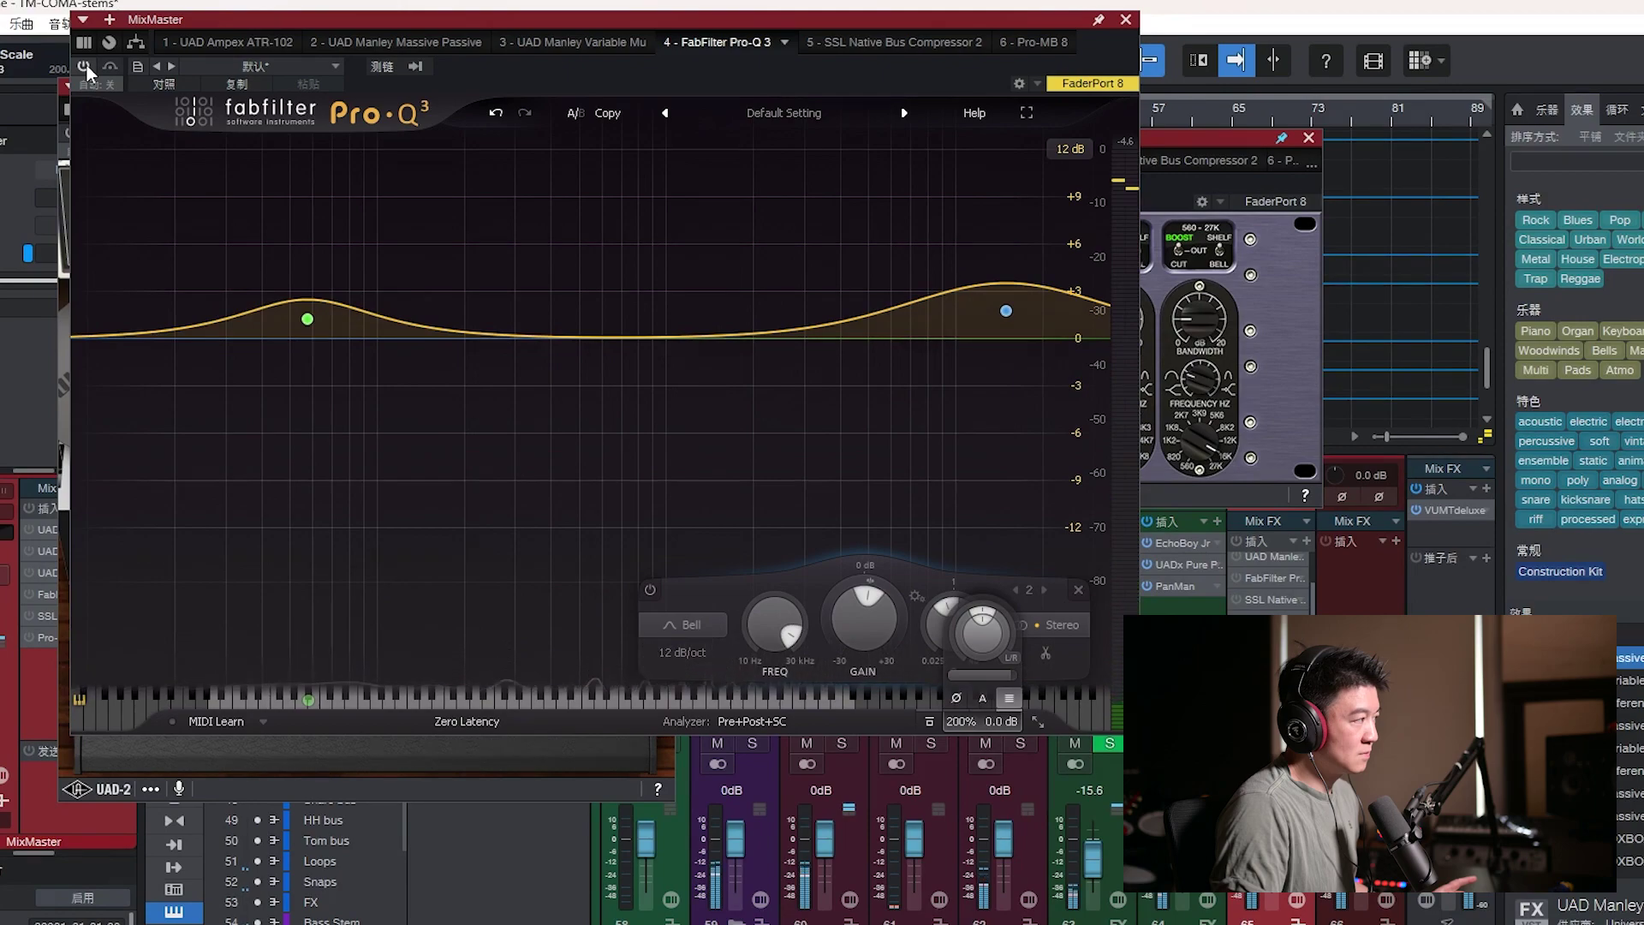
left_click(84, 66)
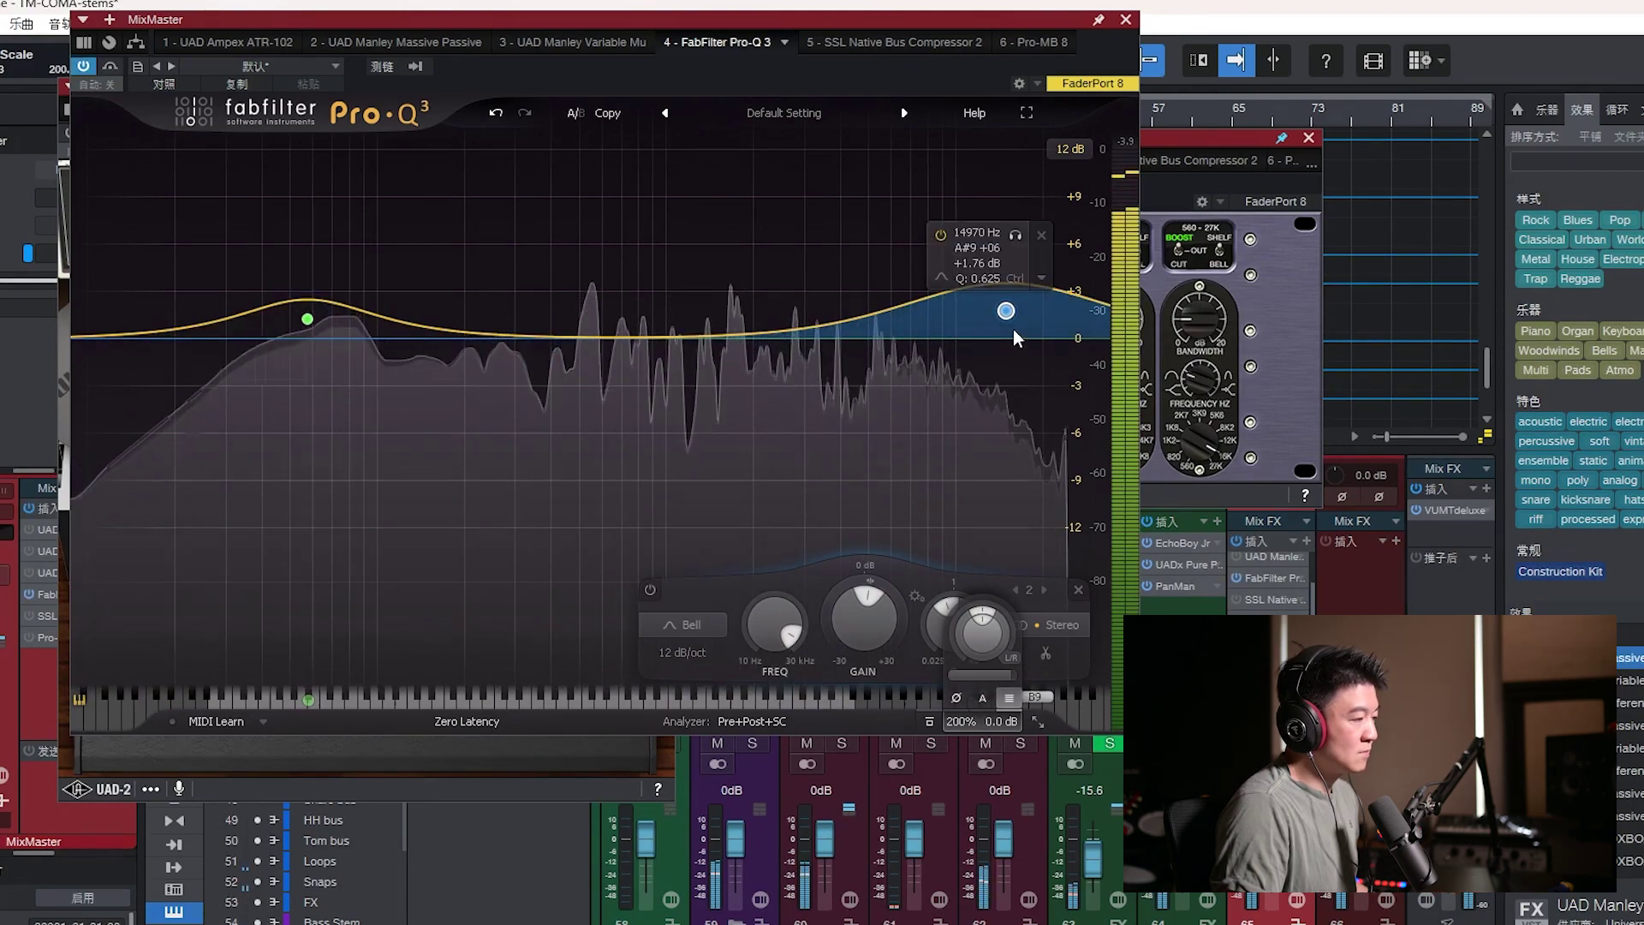
left_click(83, 64)
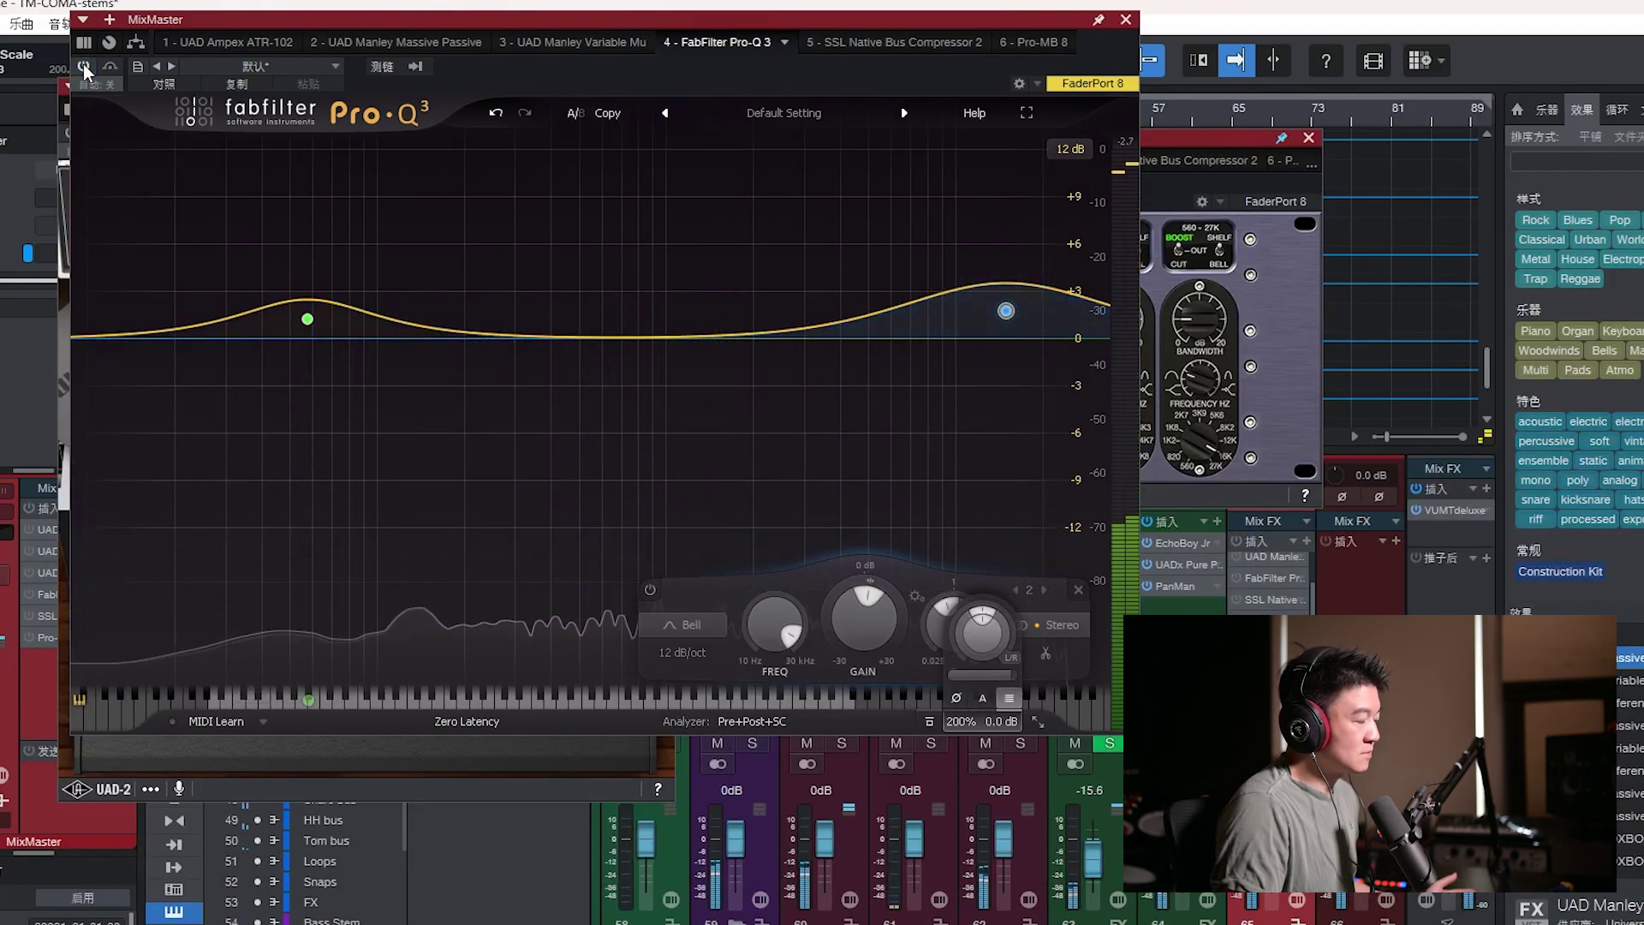
left_click(84, 63)
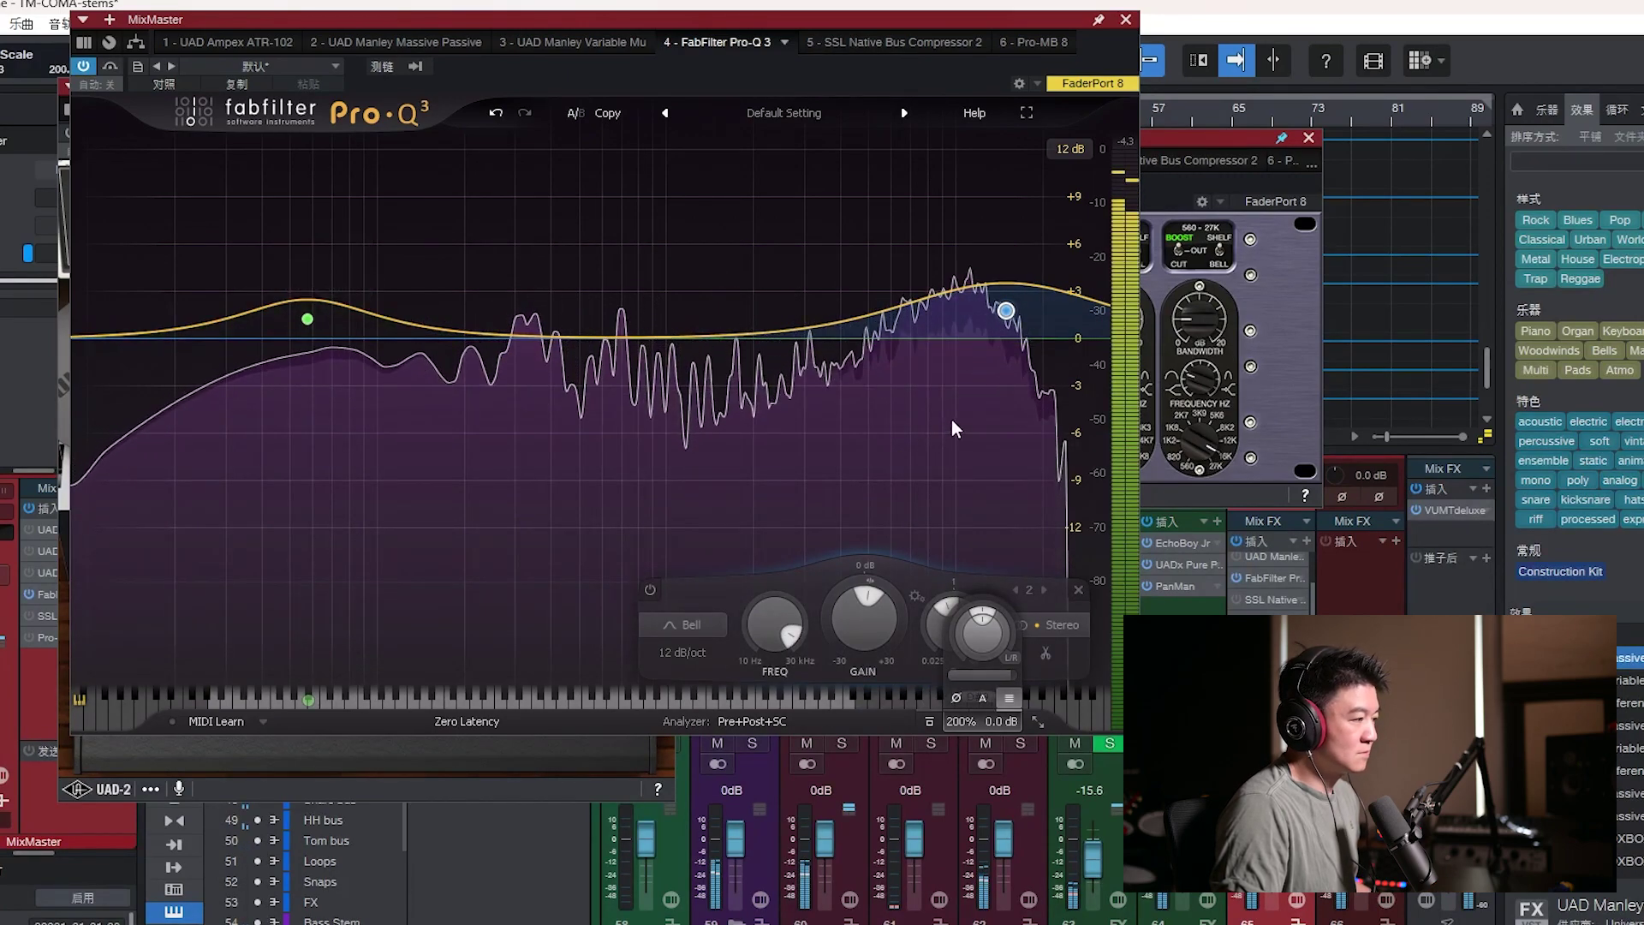
- Bring Pro-Q 3's gain scale back down to about 103%
left_click_drag(1008, 674, 889, 738)
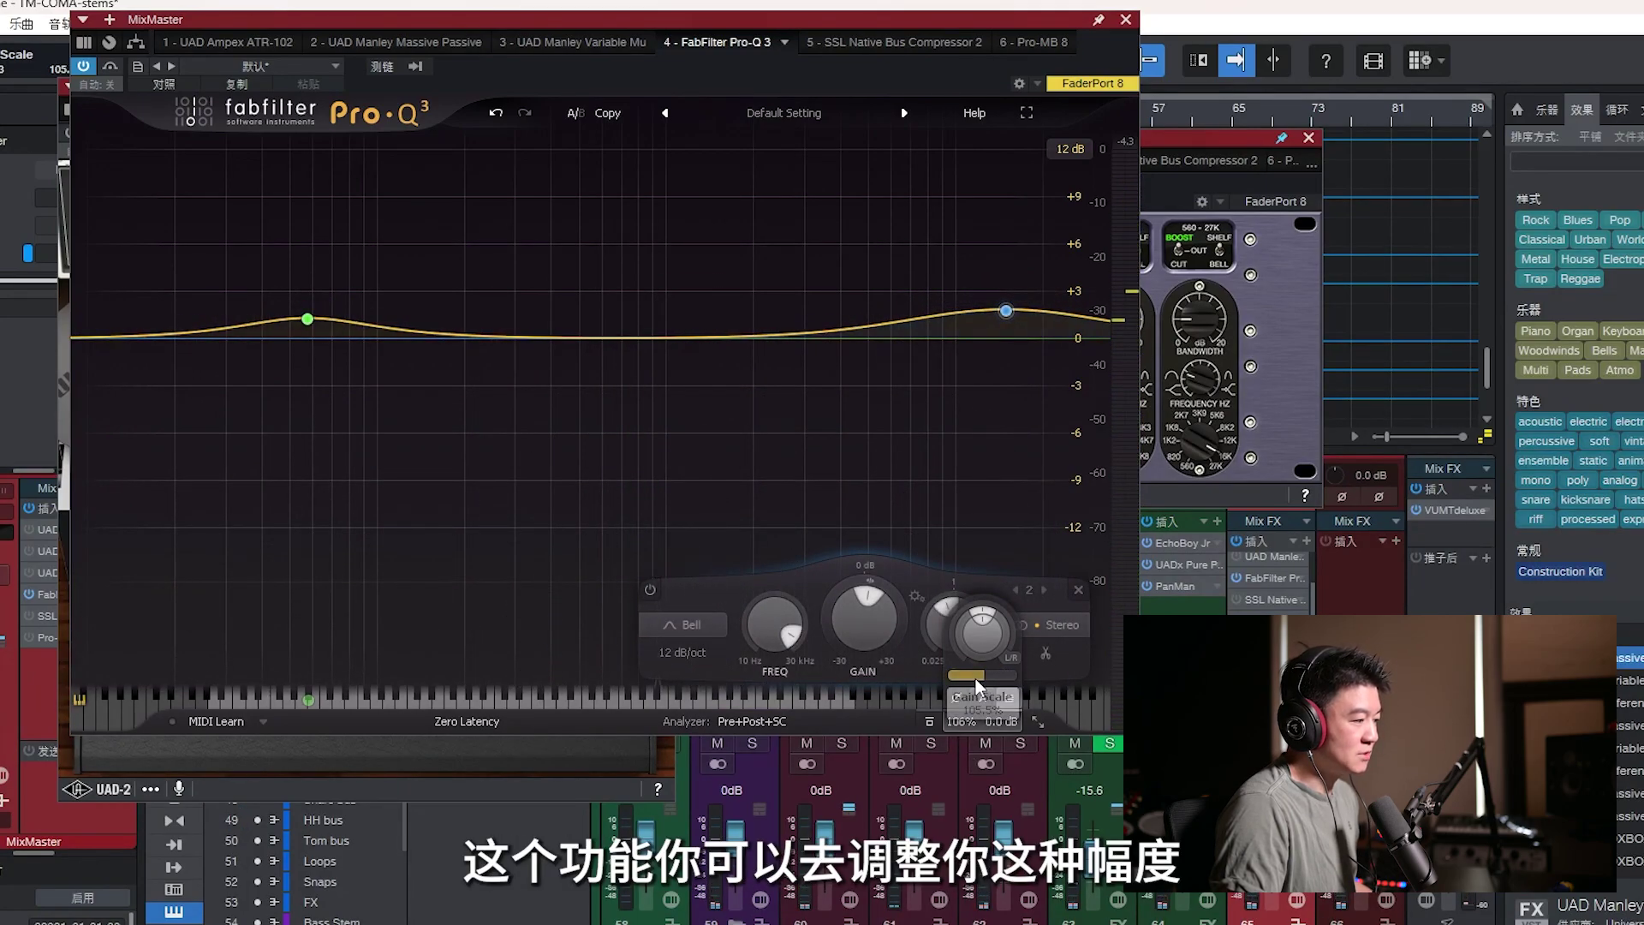
mouse_move(989, 681)
left_mouse_down()
mouse_move(1018, 670)
mouse_move(915, 671)
mouse_move(983, 679)
left_mouse_up()
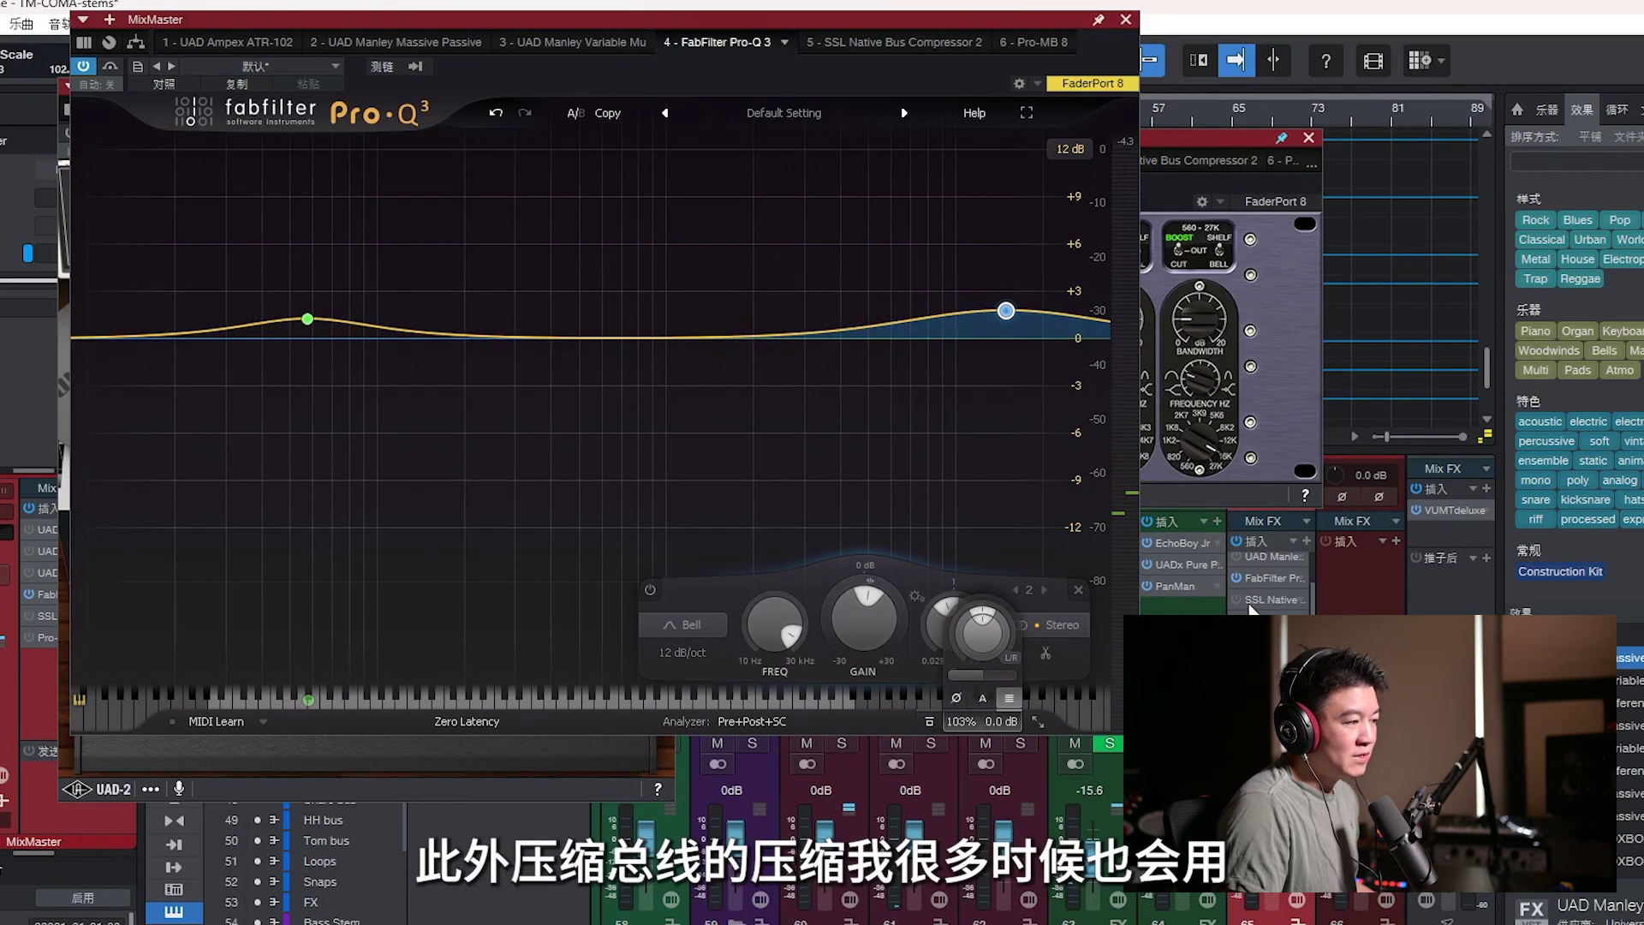
- Open SSL Native Bus Compressor 2 on the MixMaster bus and close the Massive Passive and ATR-102 windows
left_click(1269, 598)
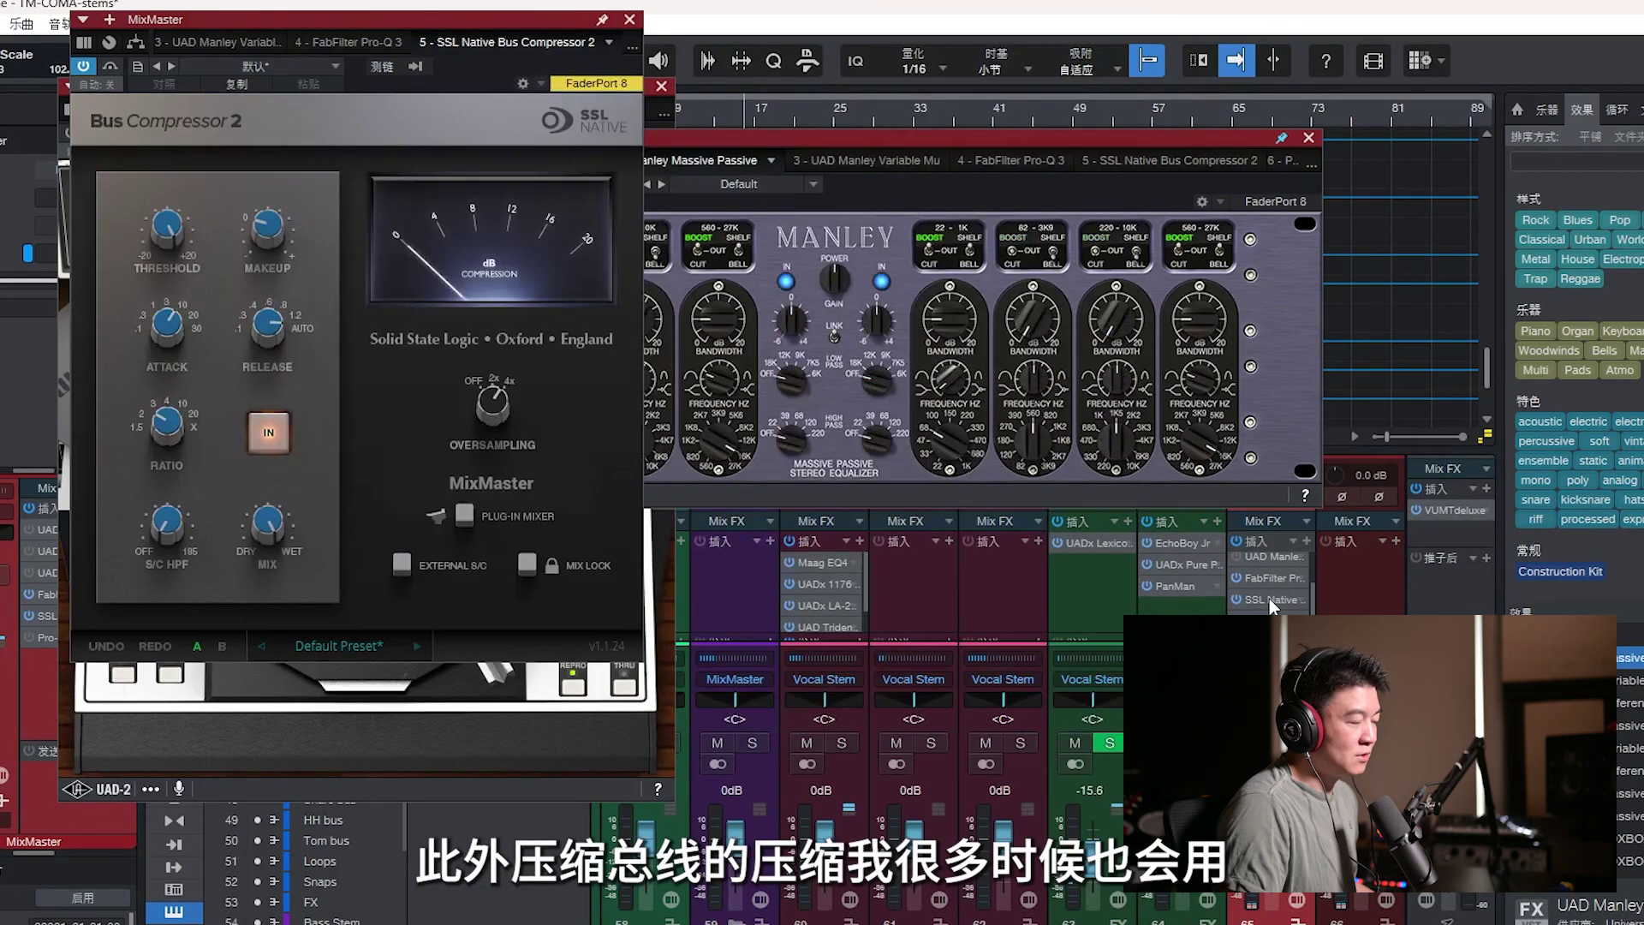
left_click(1308, 137)
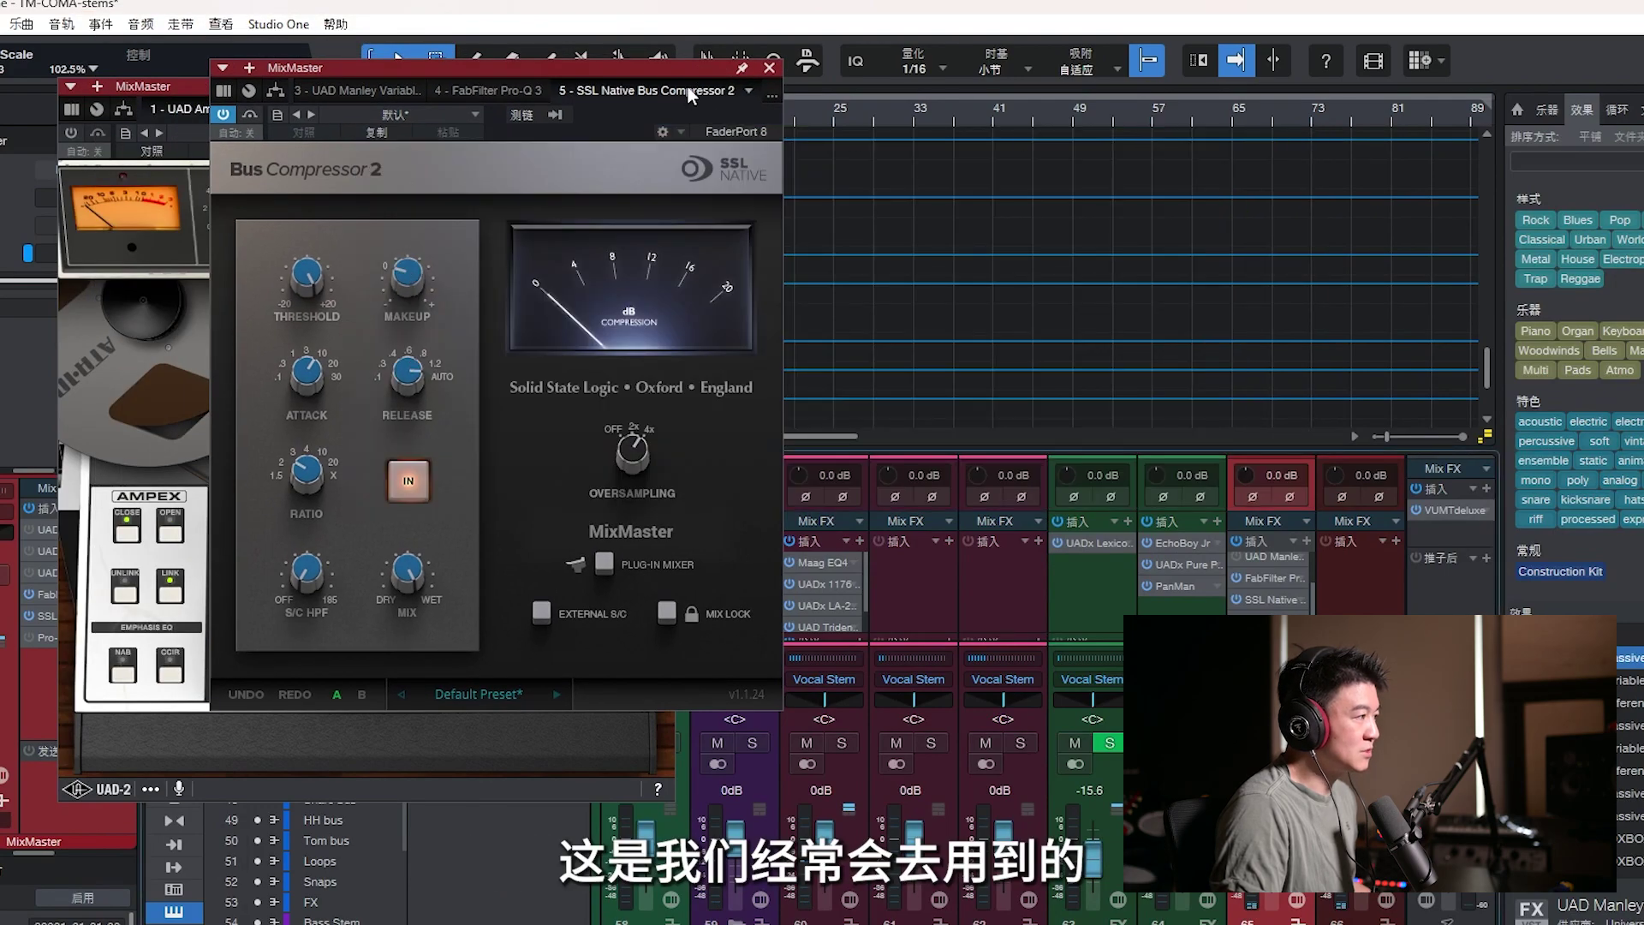
left_click_drag(670, 61, 685, 122)
left_click(661, 86)
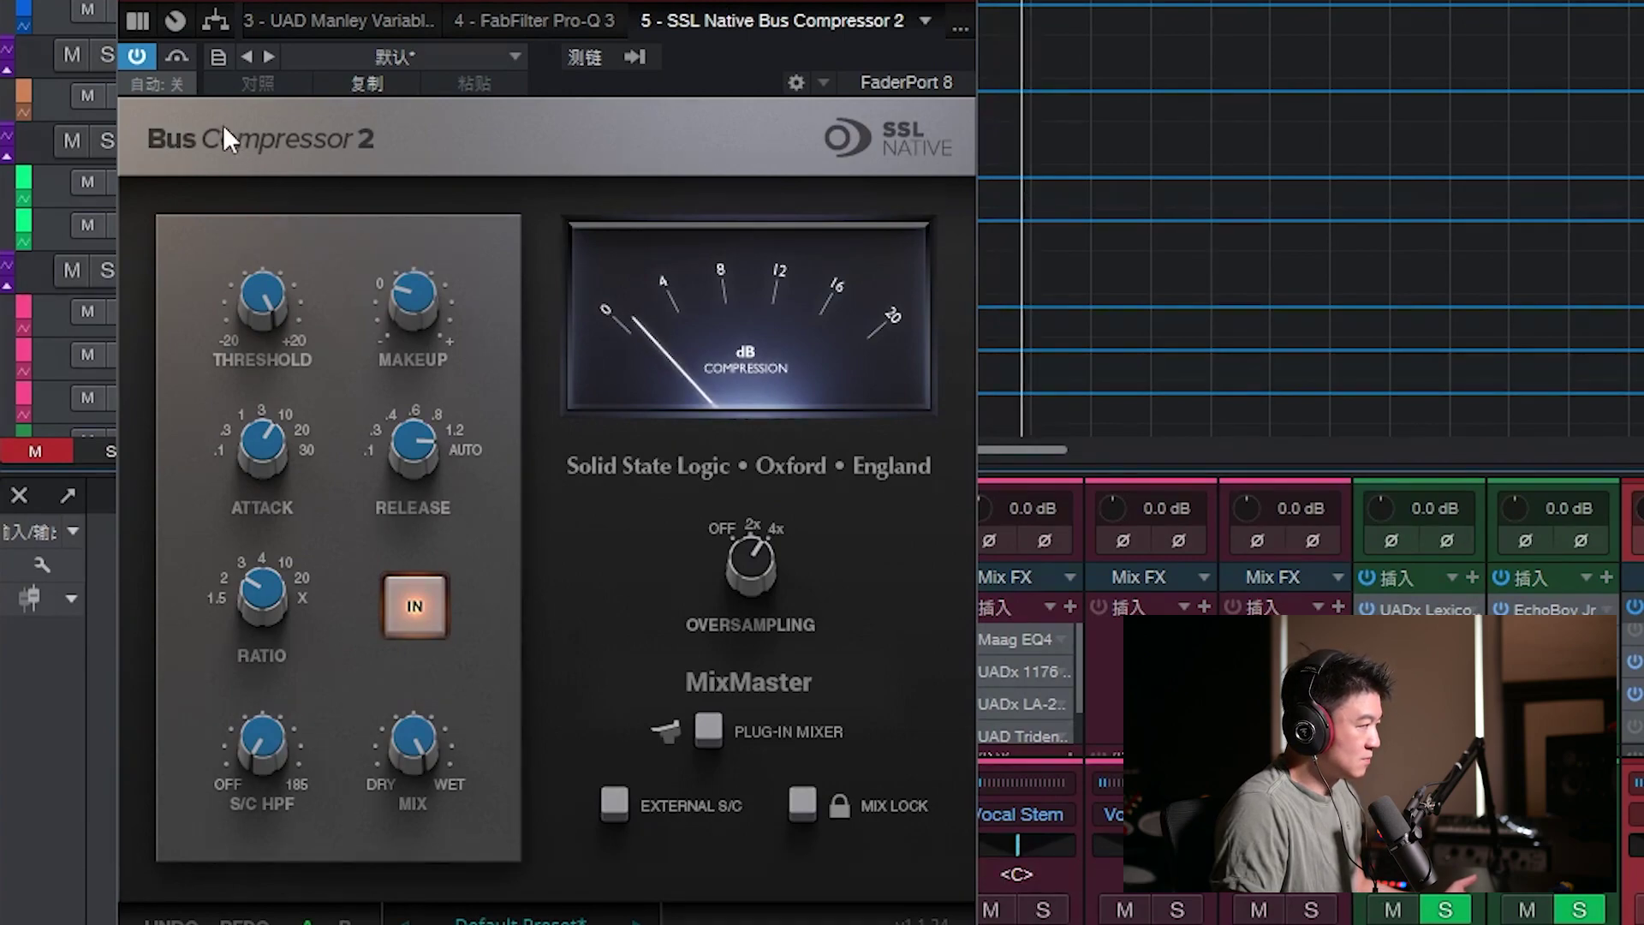
- Set a faster release and a slower attack on Bus Compressor 2, comparing the mix with the compressor bypassed and active
left_click(174, 56)
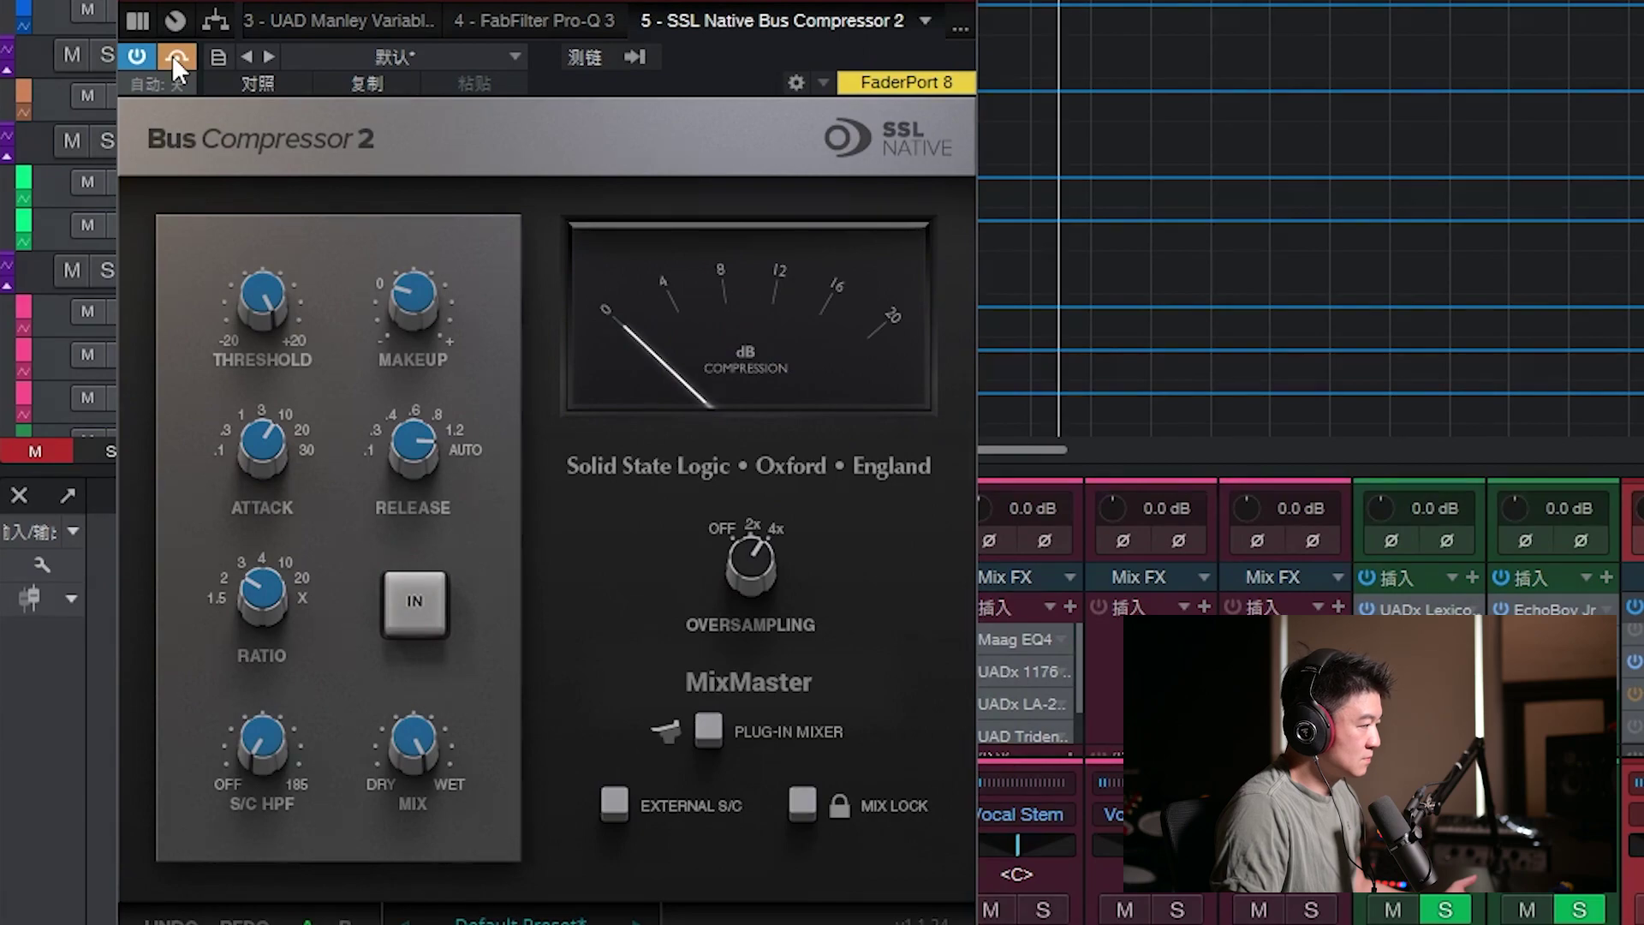
left_click(174, 56)
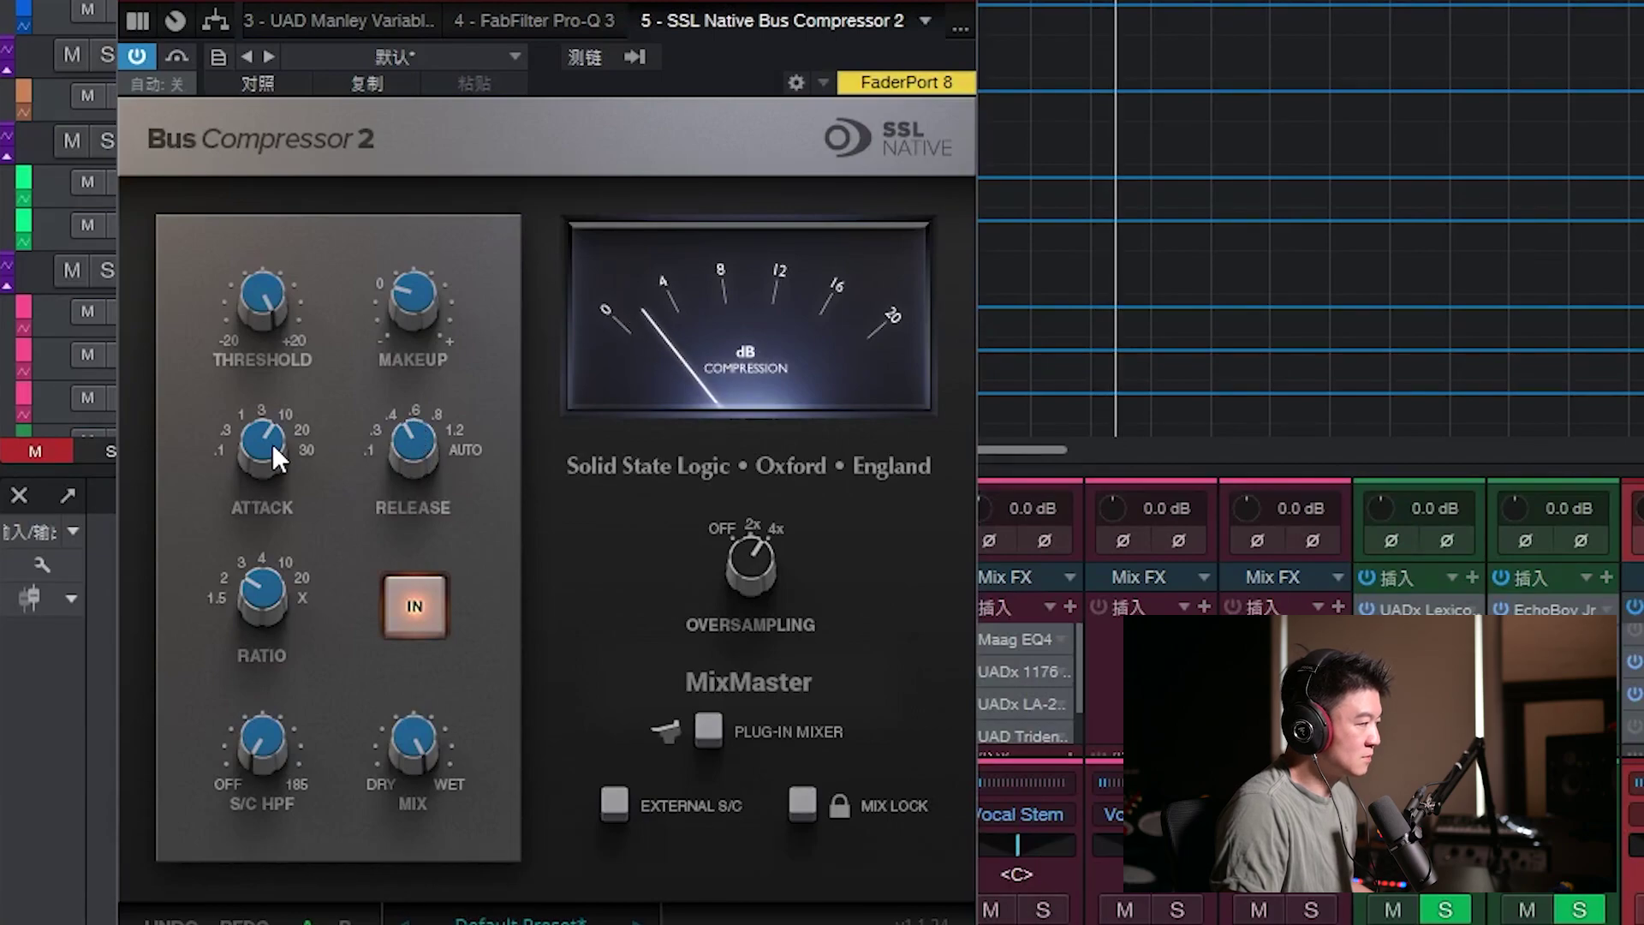
left_click_drag(257, 439, 264, 404)
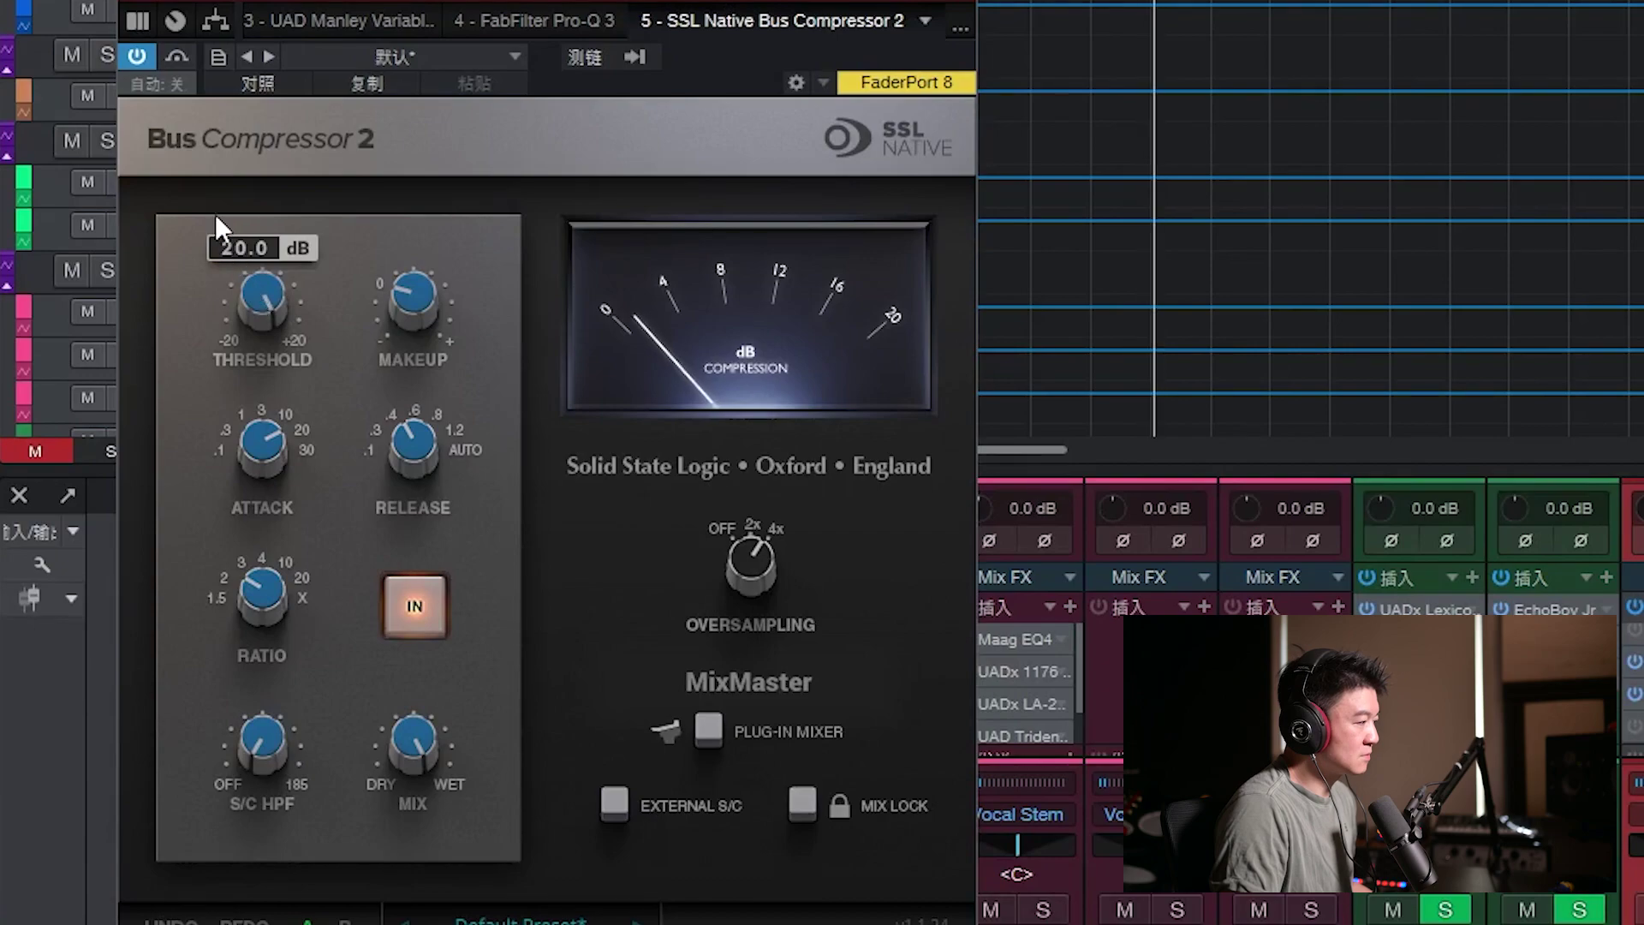
left_click(171, 60)
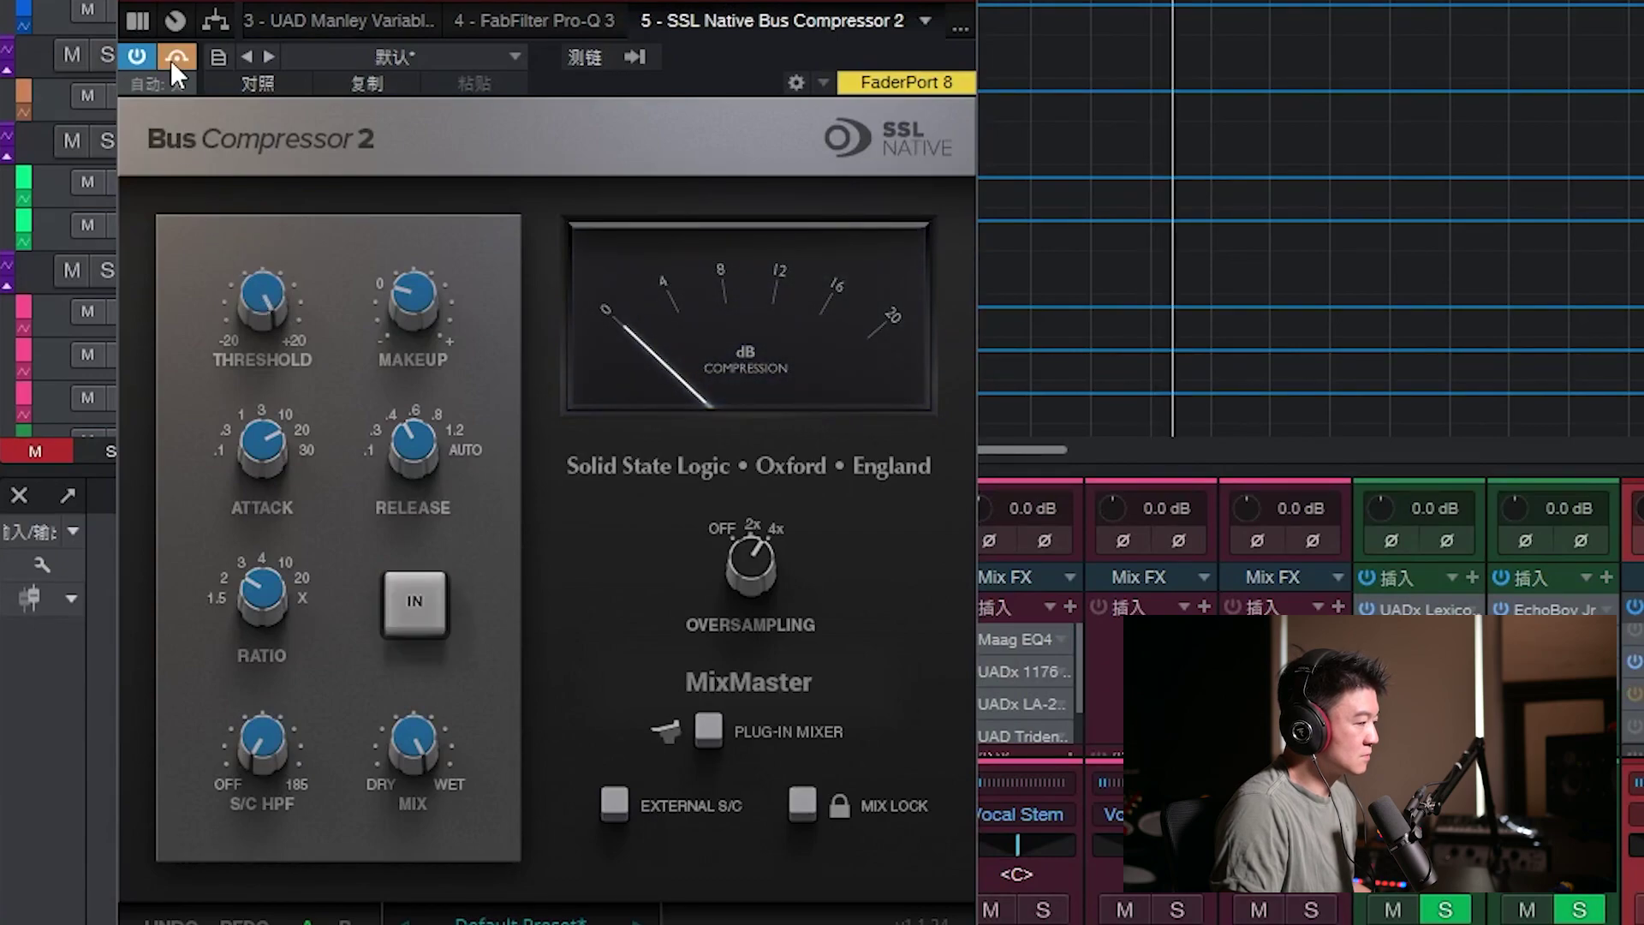
left_click(171, 60)
- Set Bus Compressor 2's makeup gain to about 1.2 dB and compare the mix with the compressor bypassed
left_click_drag(427, 294, 427, 285)
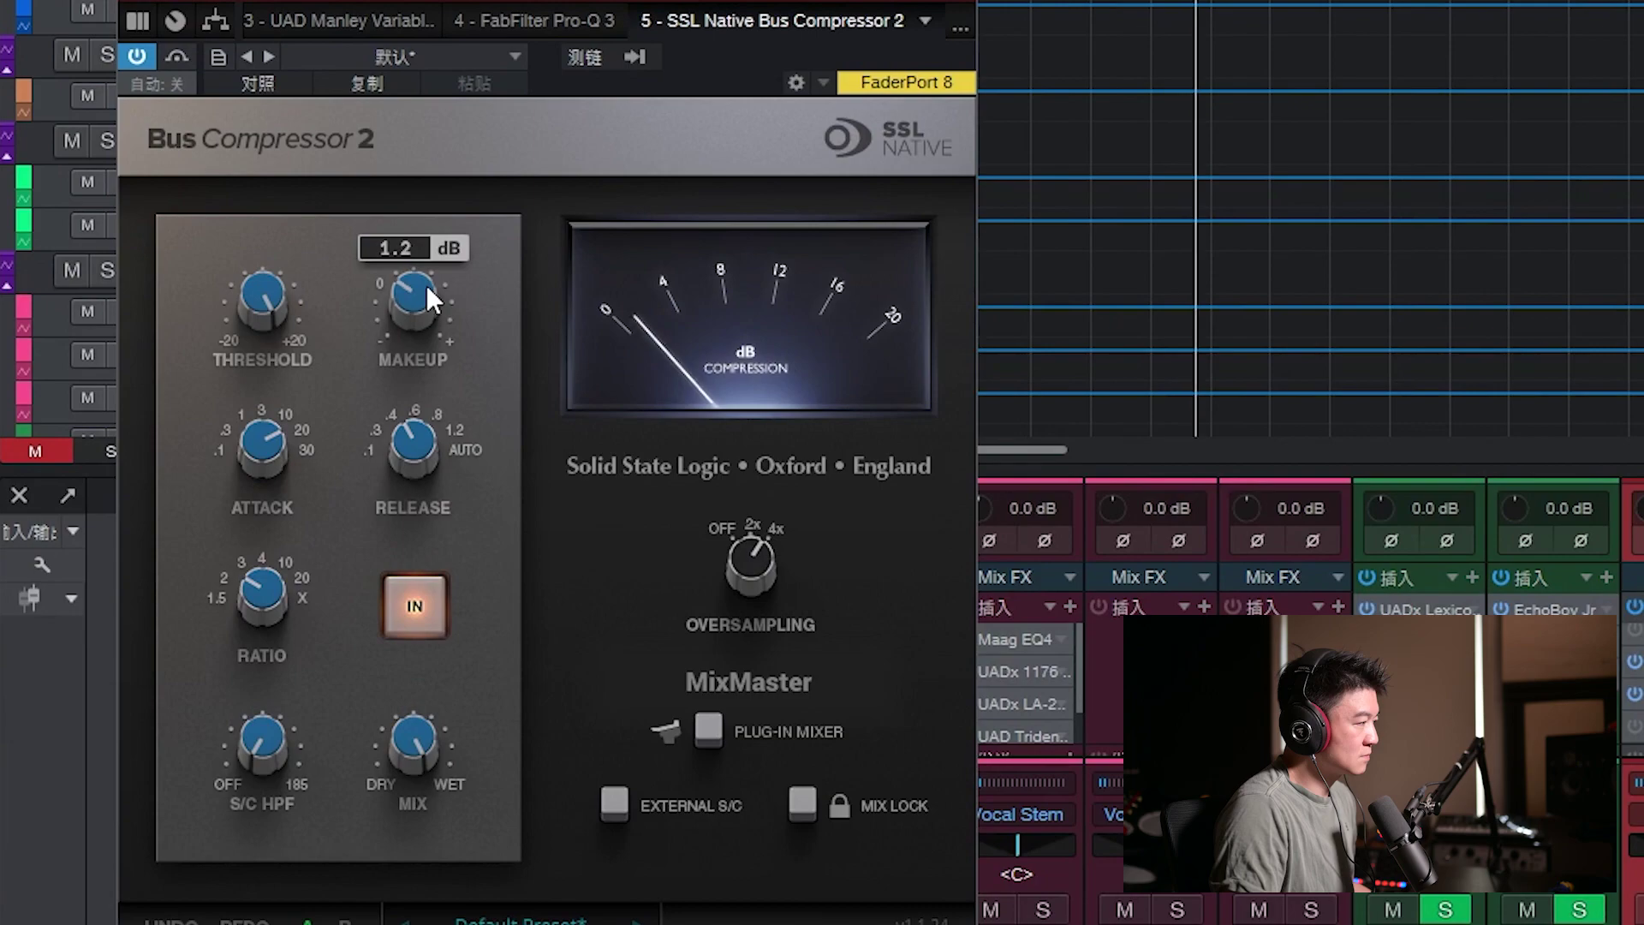
left_click(168, 58)
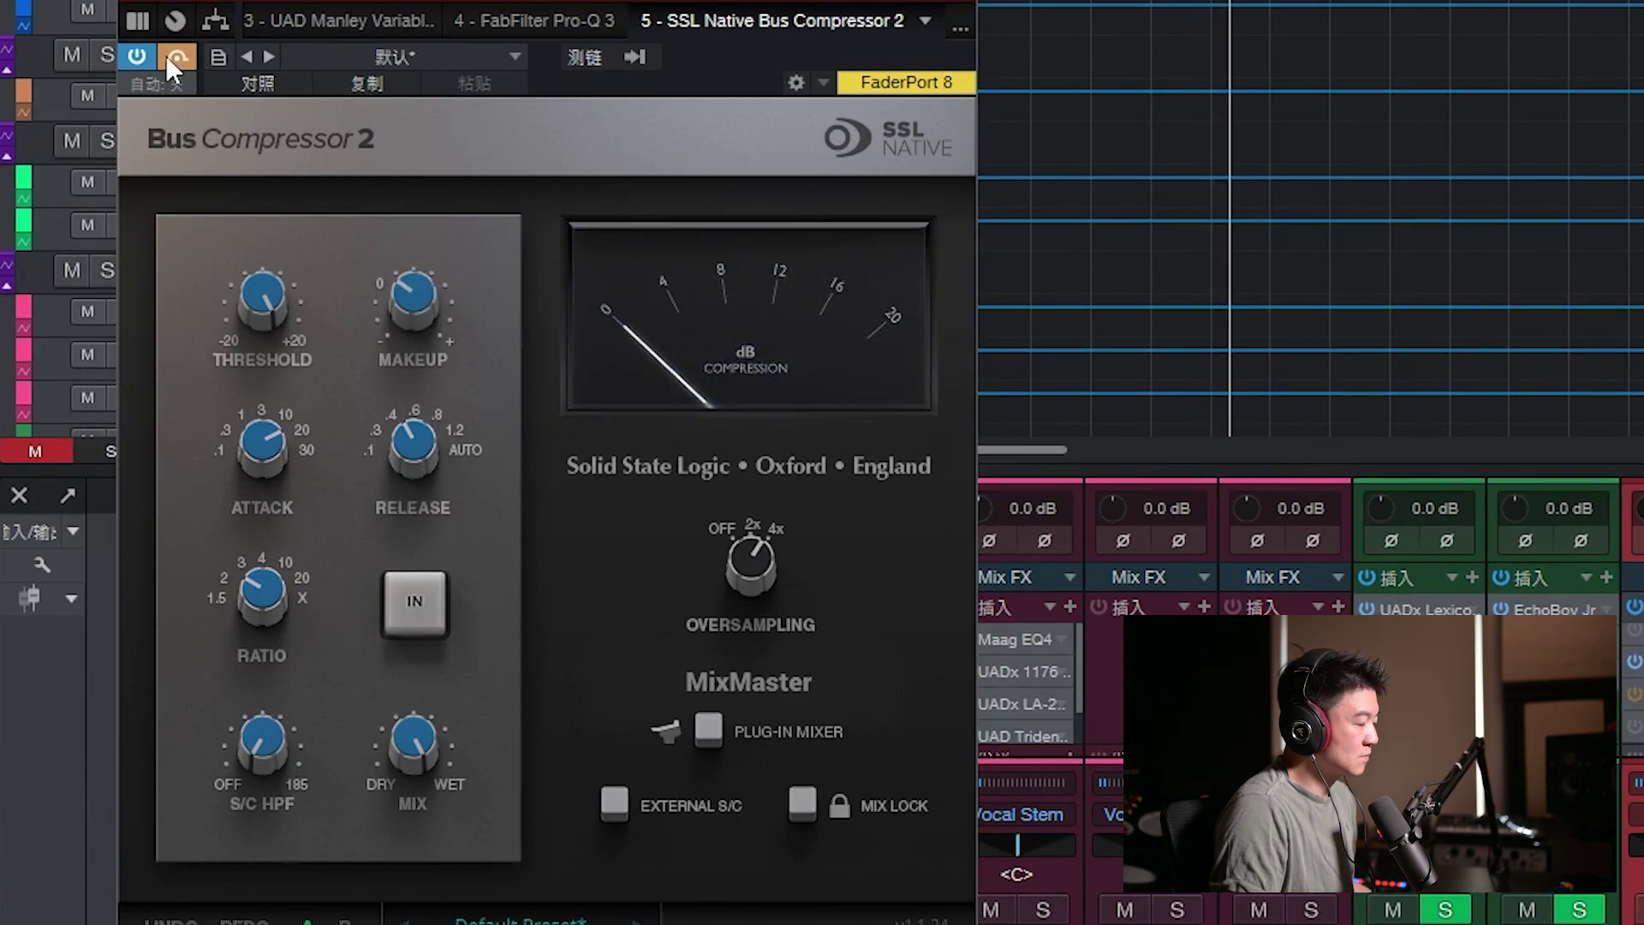
left_click(171, 58)
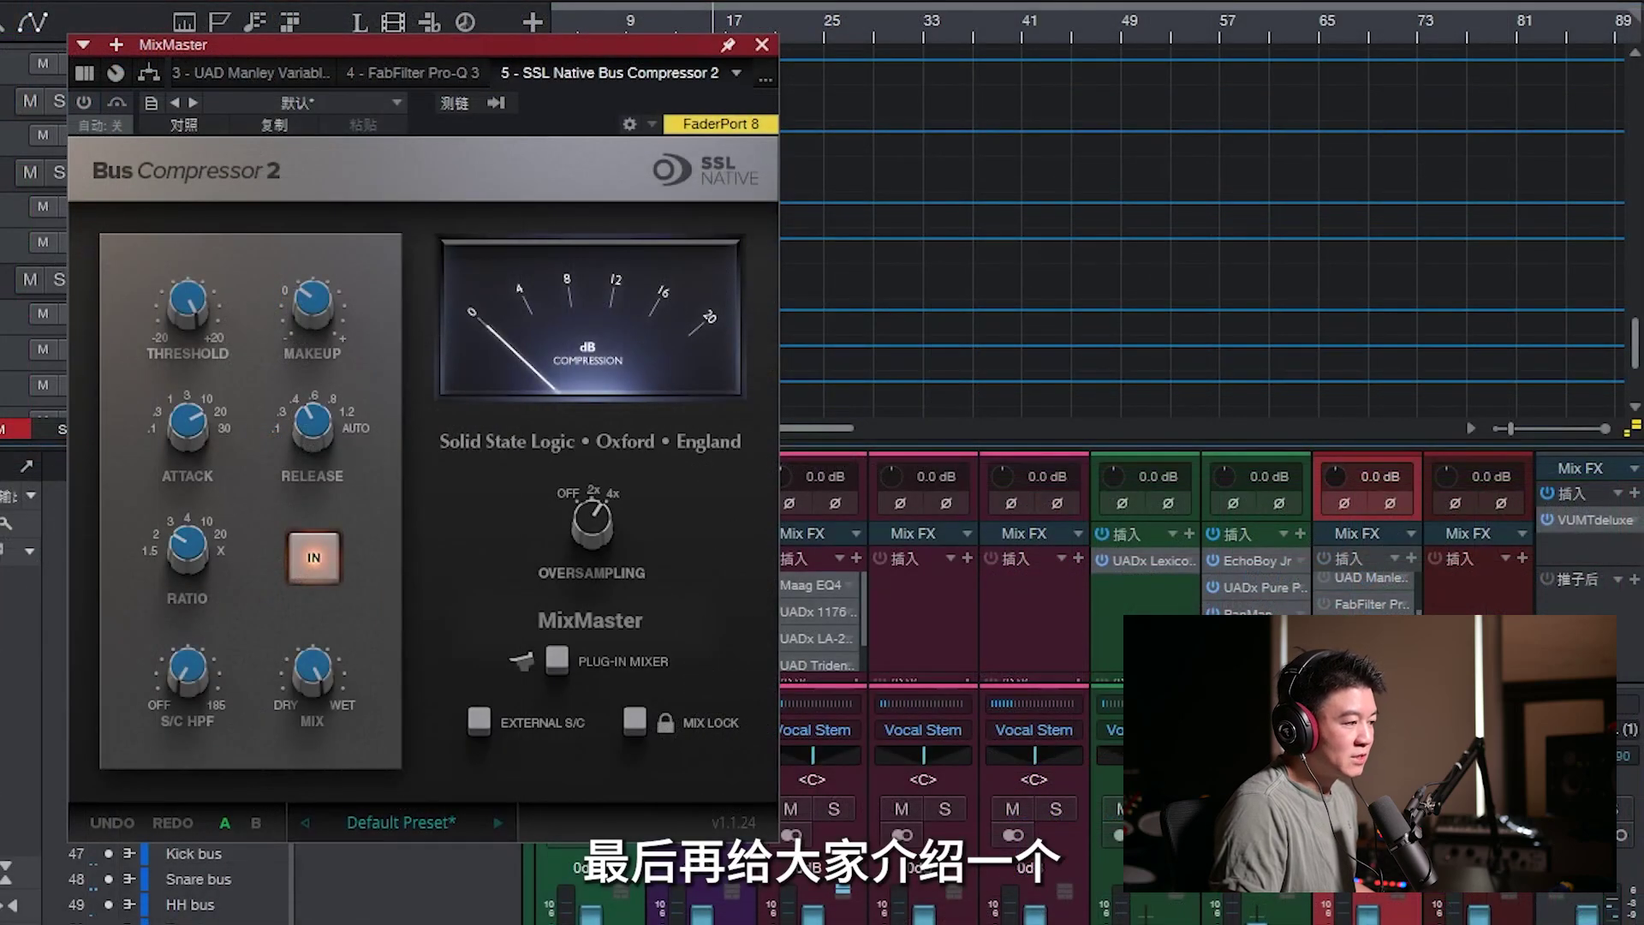
- Open FabFilter Pro-MB on the MixMaster bus, activate it and play the mix through it
left_click(1590, 660)
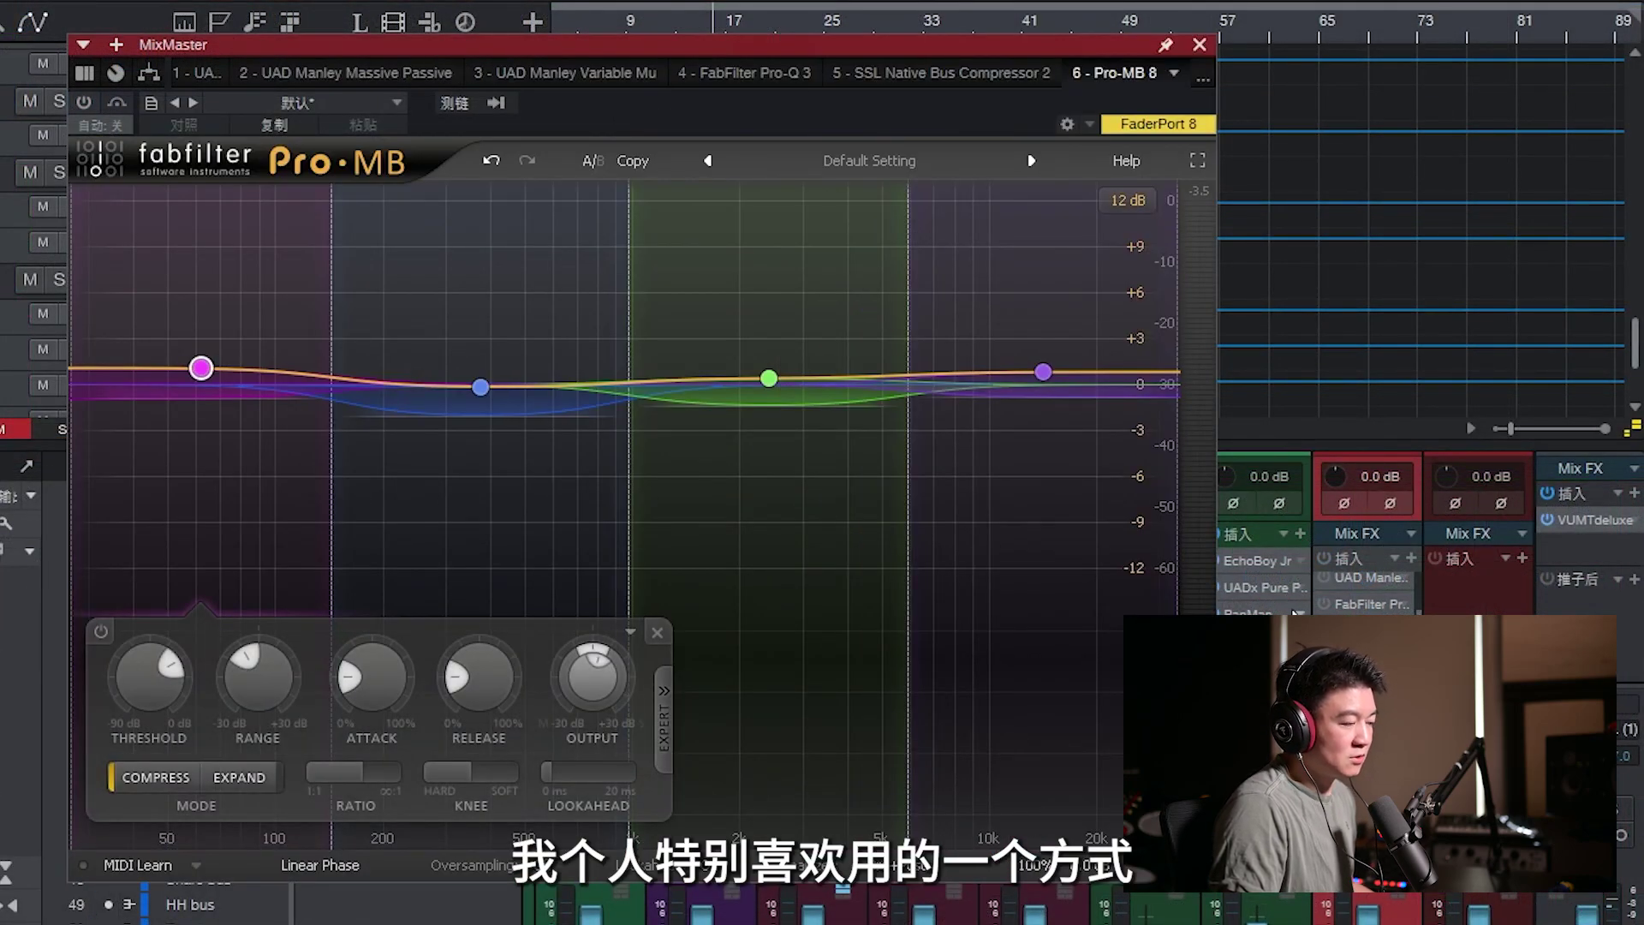
left_click(86, 101)
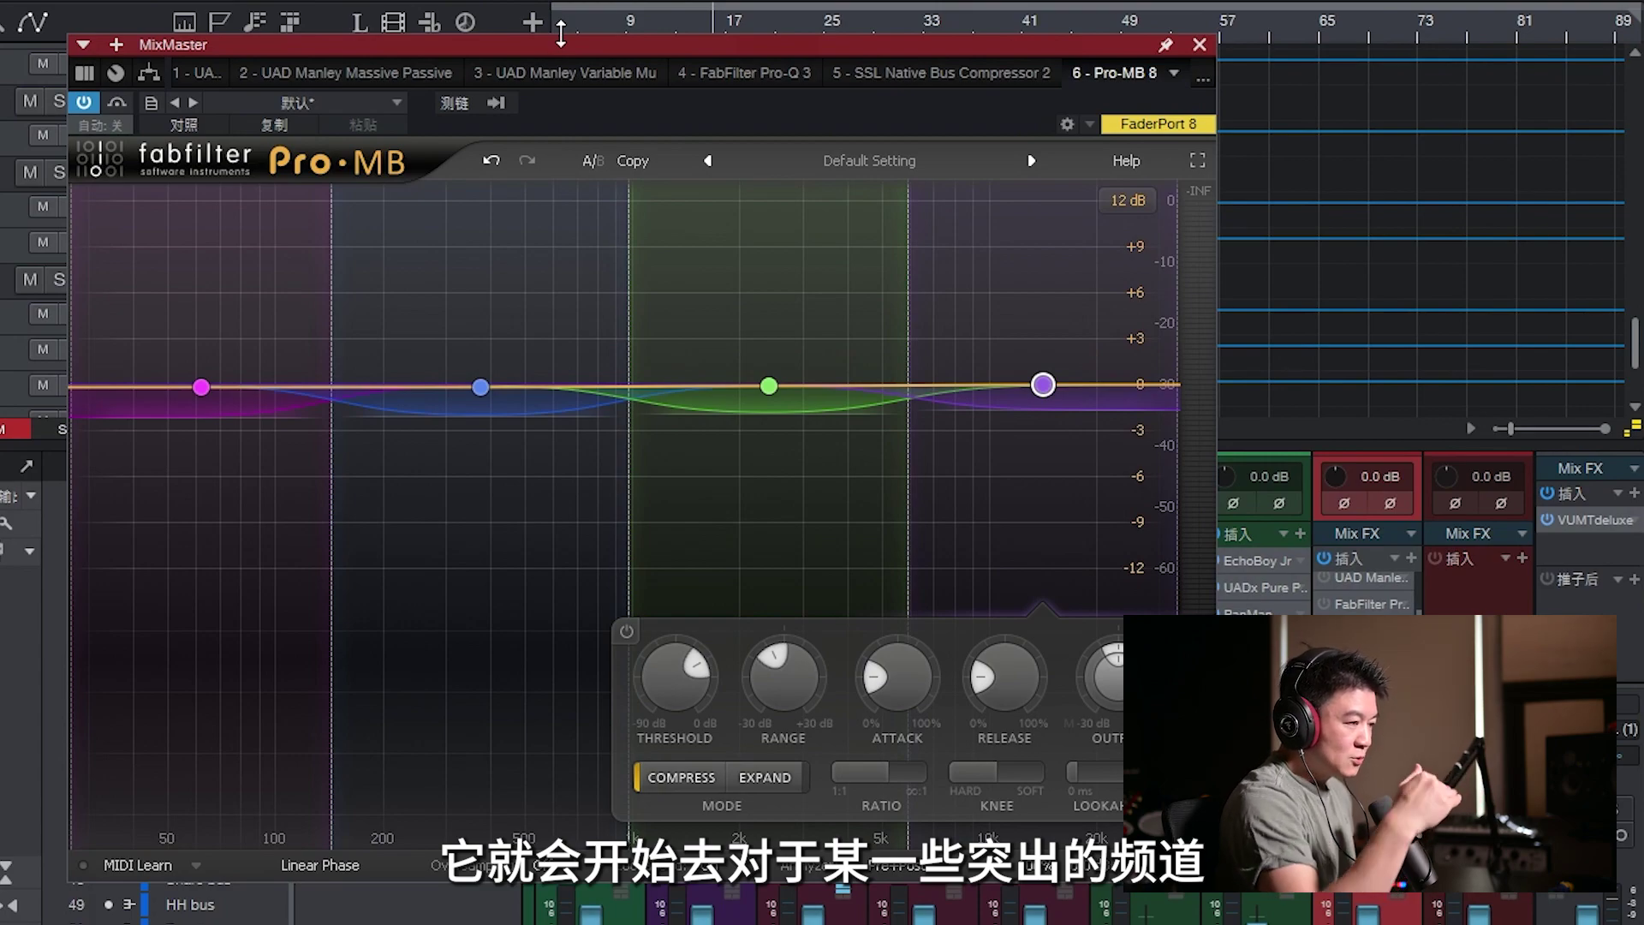
key("space")
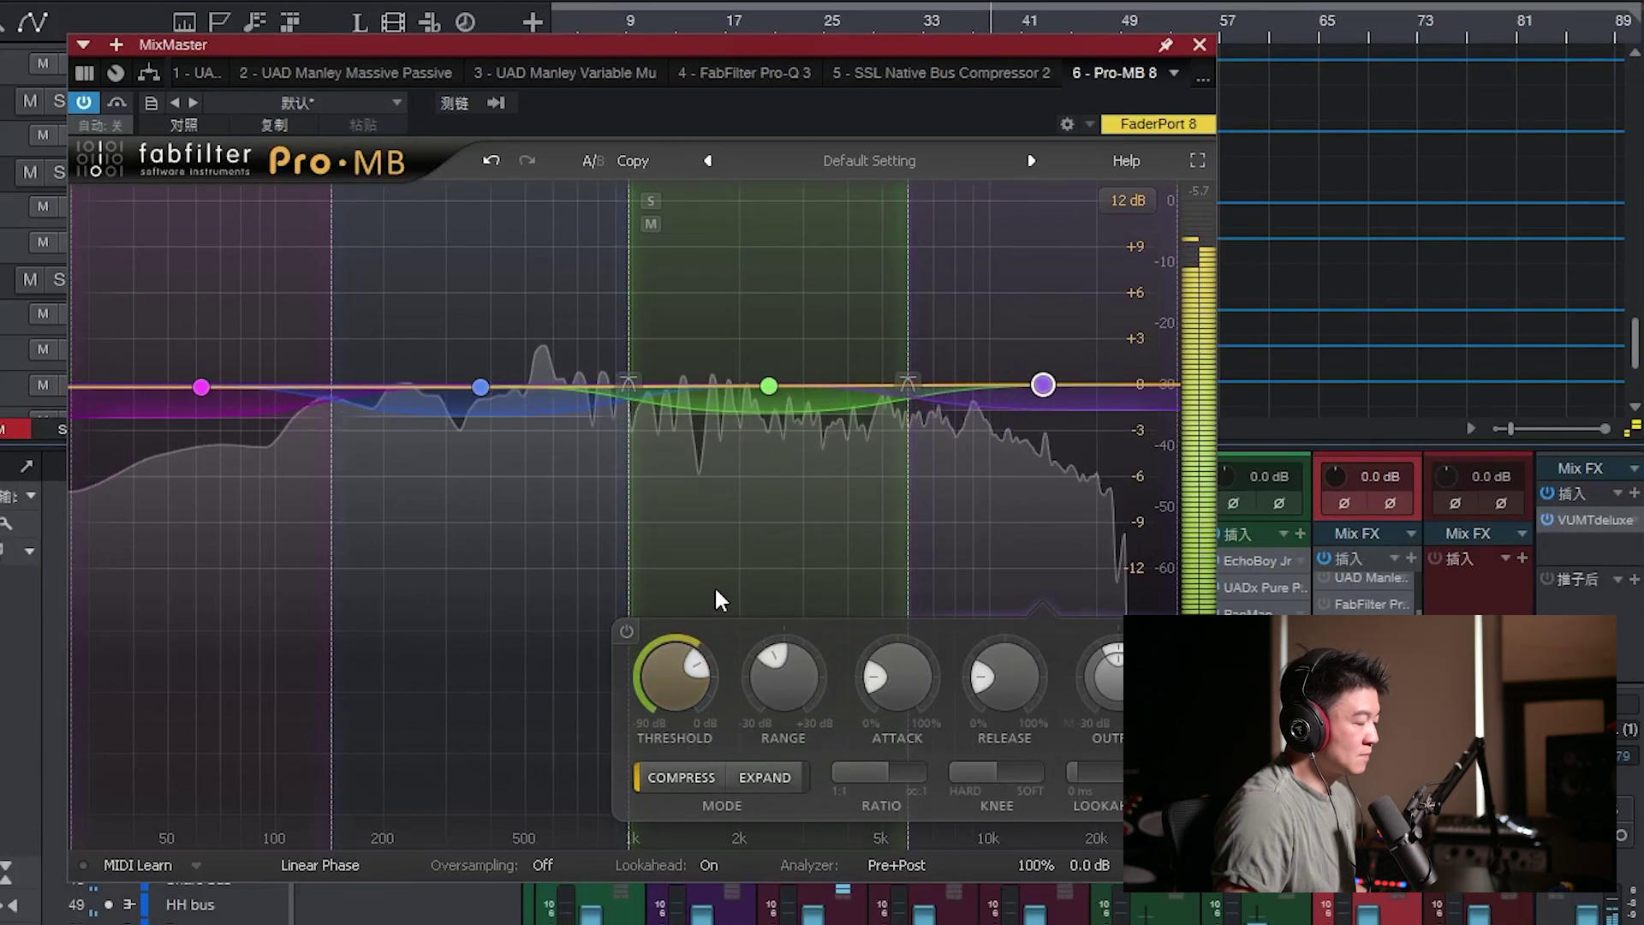
- Slightly raise Pro-MB's bands 1, 3 and 4, with band 4 at +0.92 dB, lower band 2, and compare with the plugin bypassed
mouse_move(510, 393)
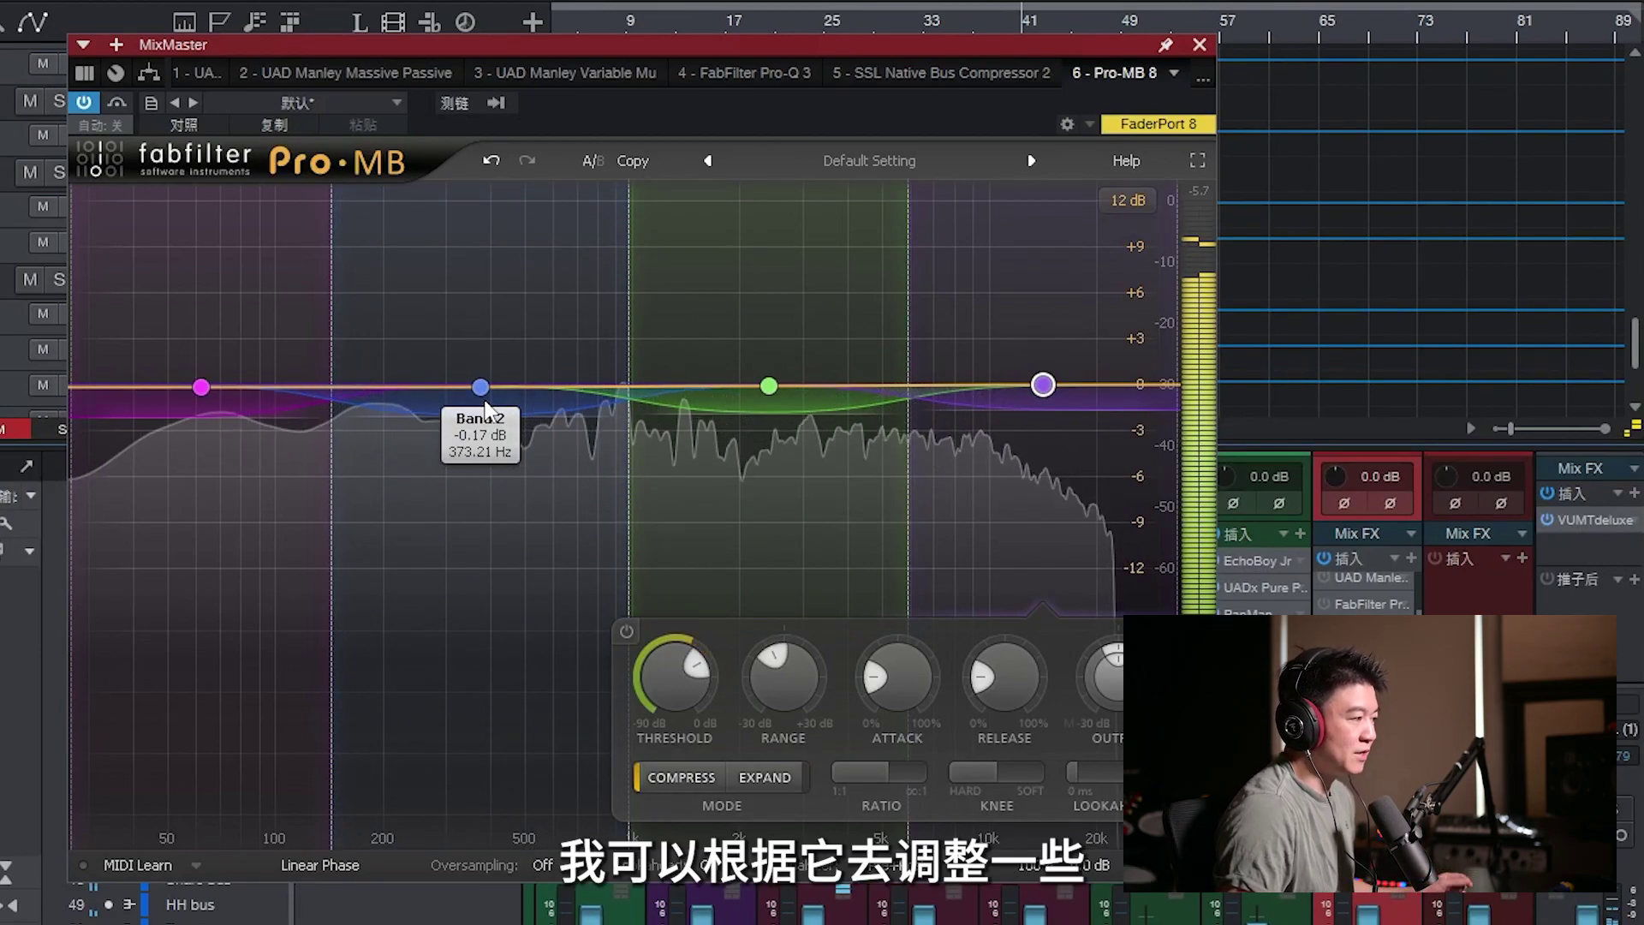
left_click(202, 390)
left_click_drag(203, 390, 202, 368)
left_click_drag(1044, 385, 1045, 371)
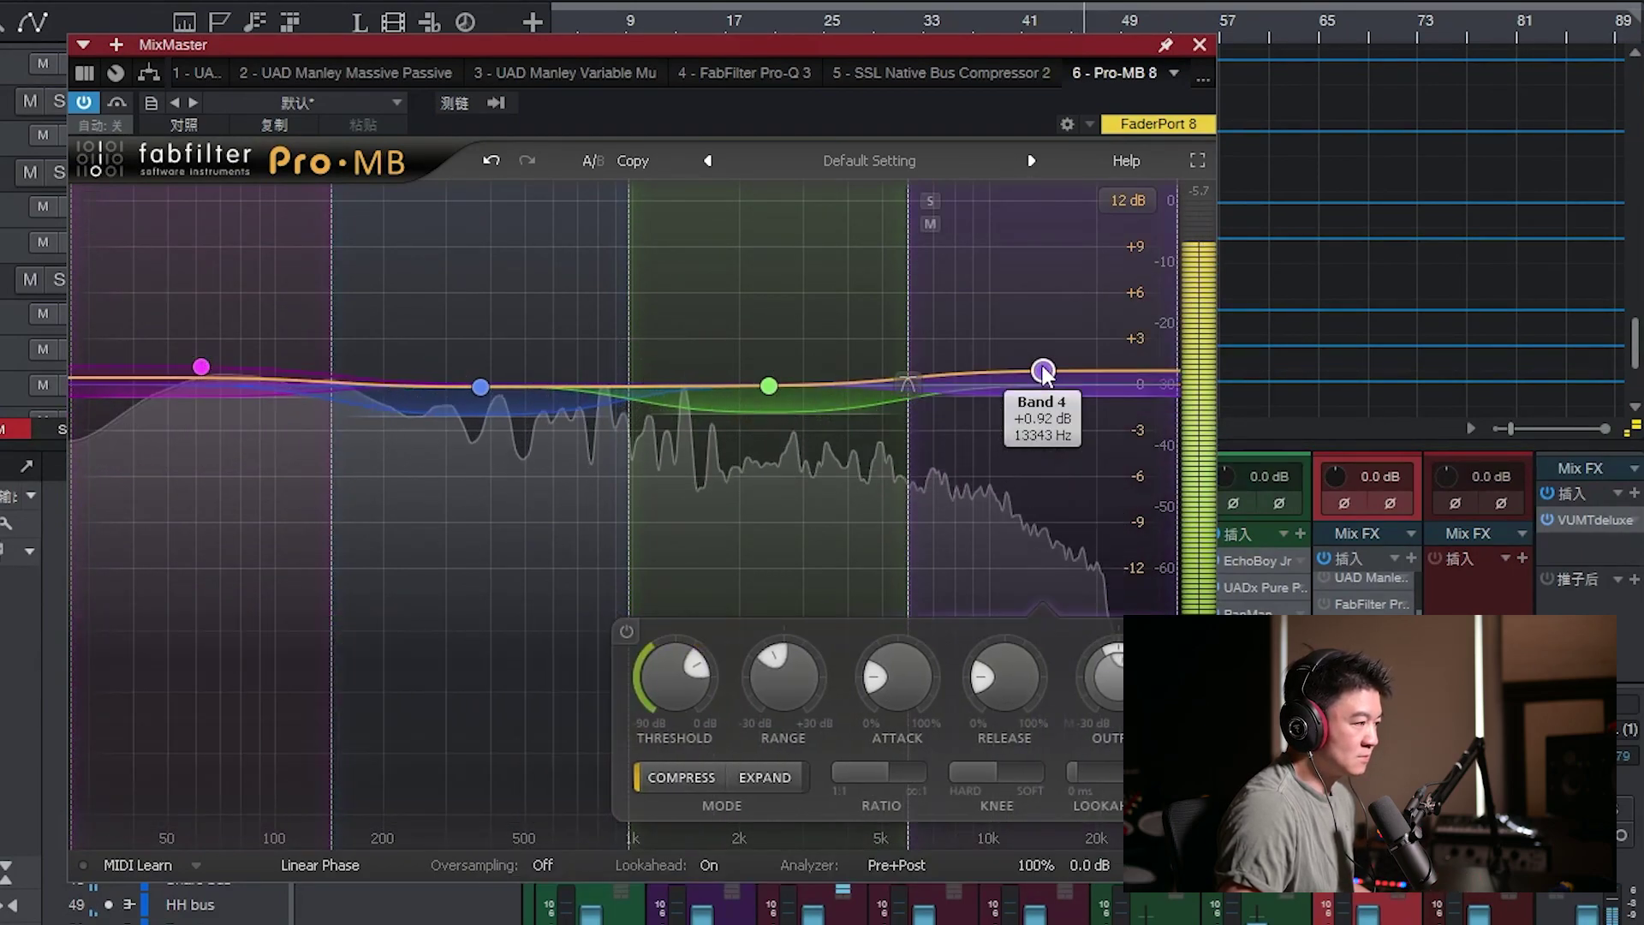
left_click_drag(769, 390, 769, 377)
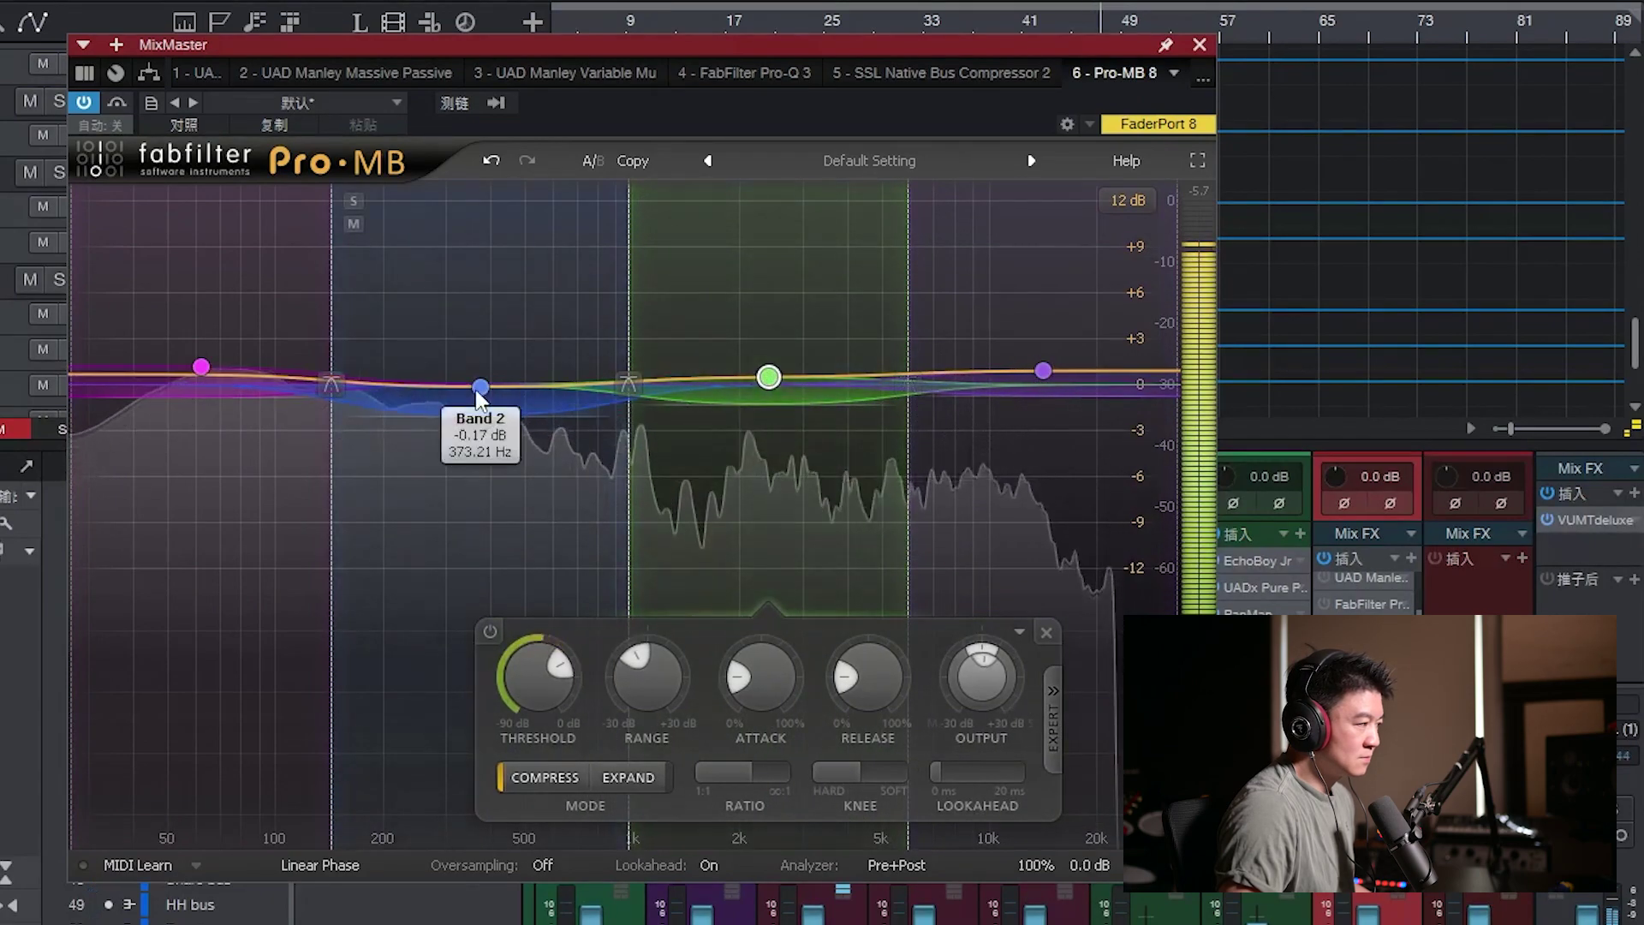
left_click_drag(480, 387, 478, 399)
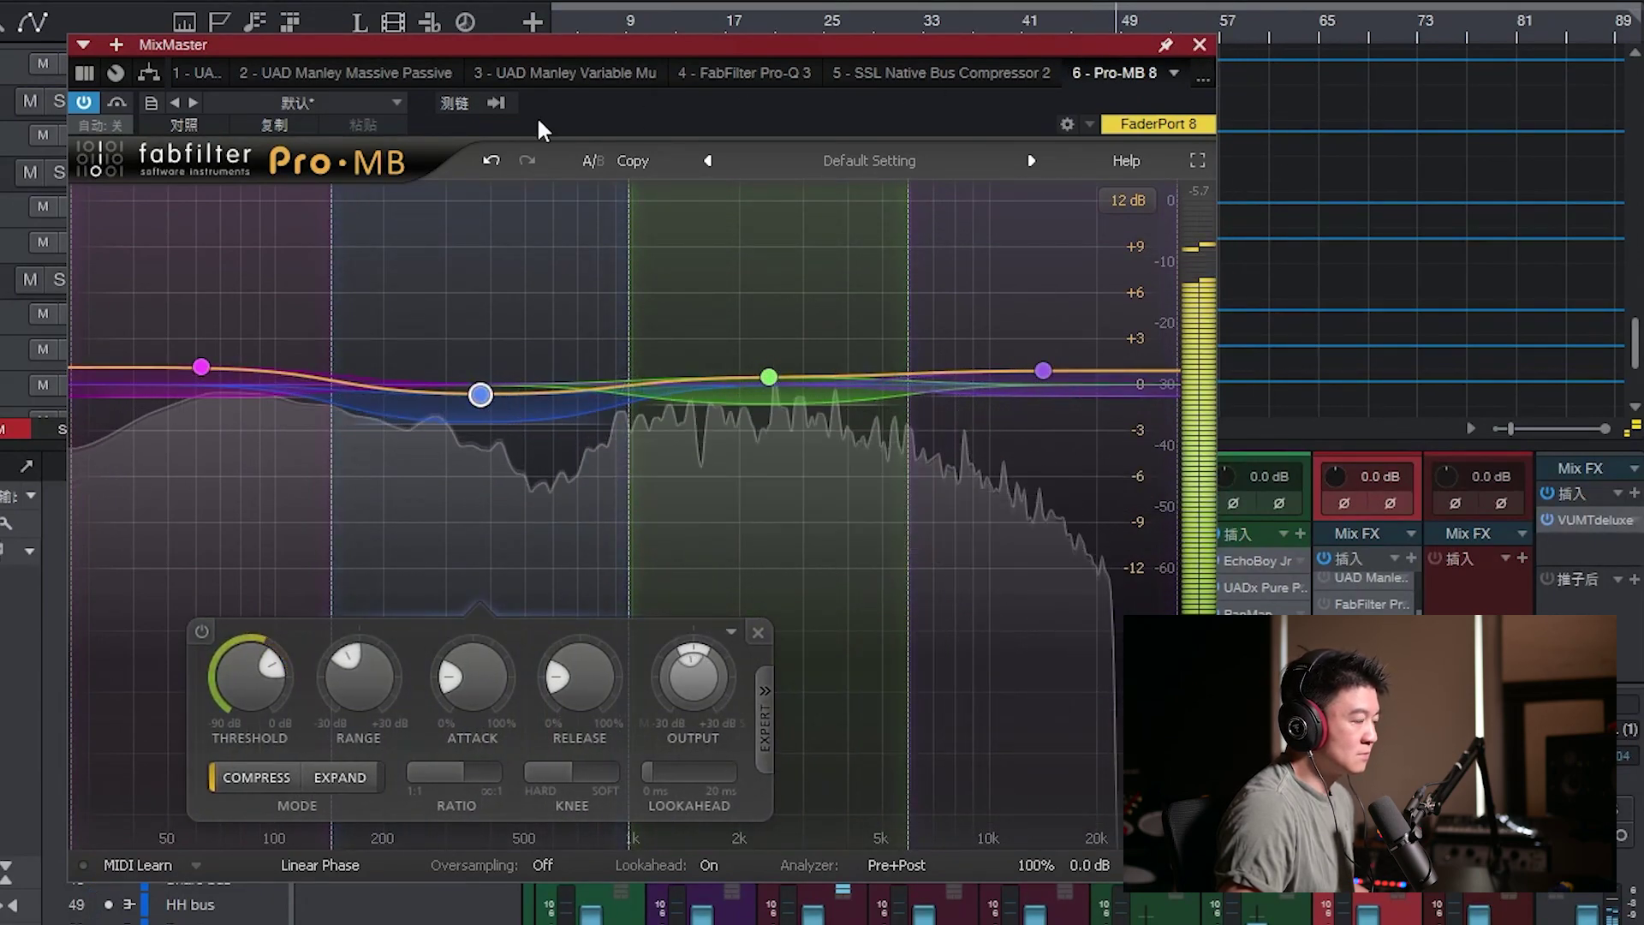
left_click(115, 101)
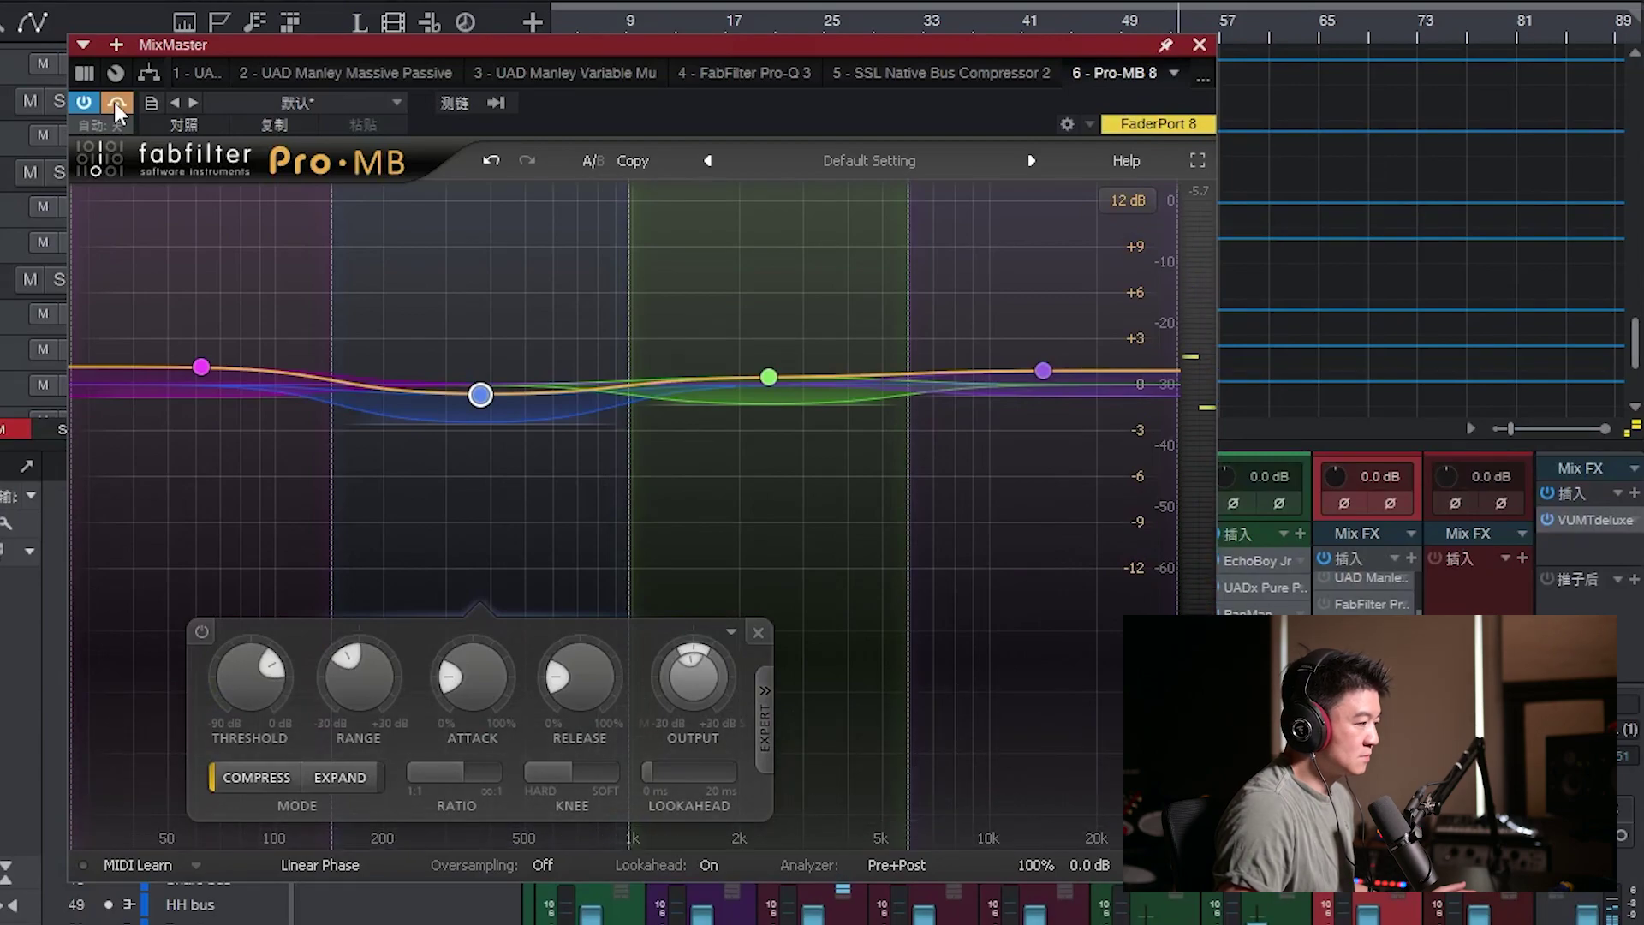
left_click(114, 101)
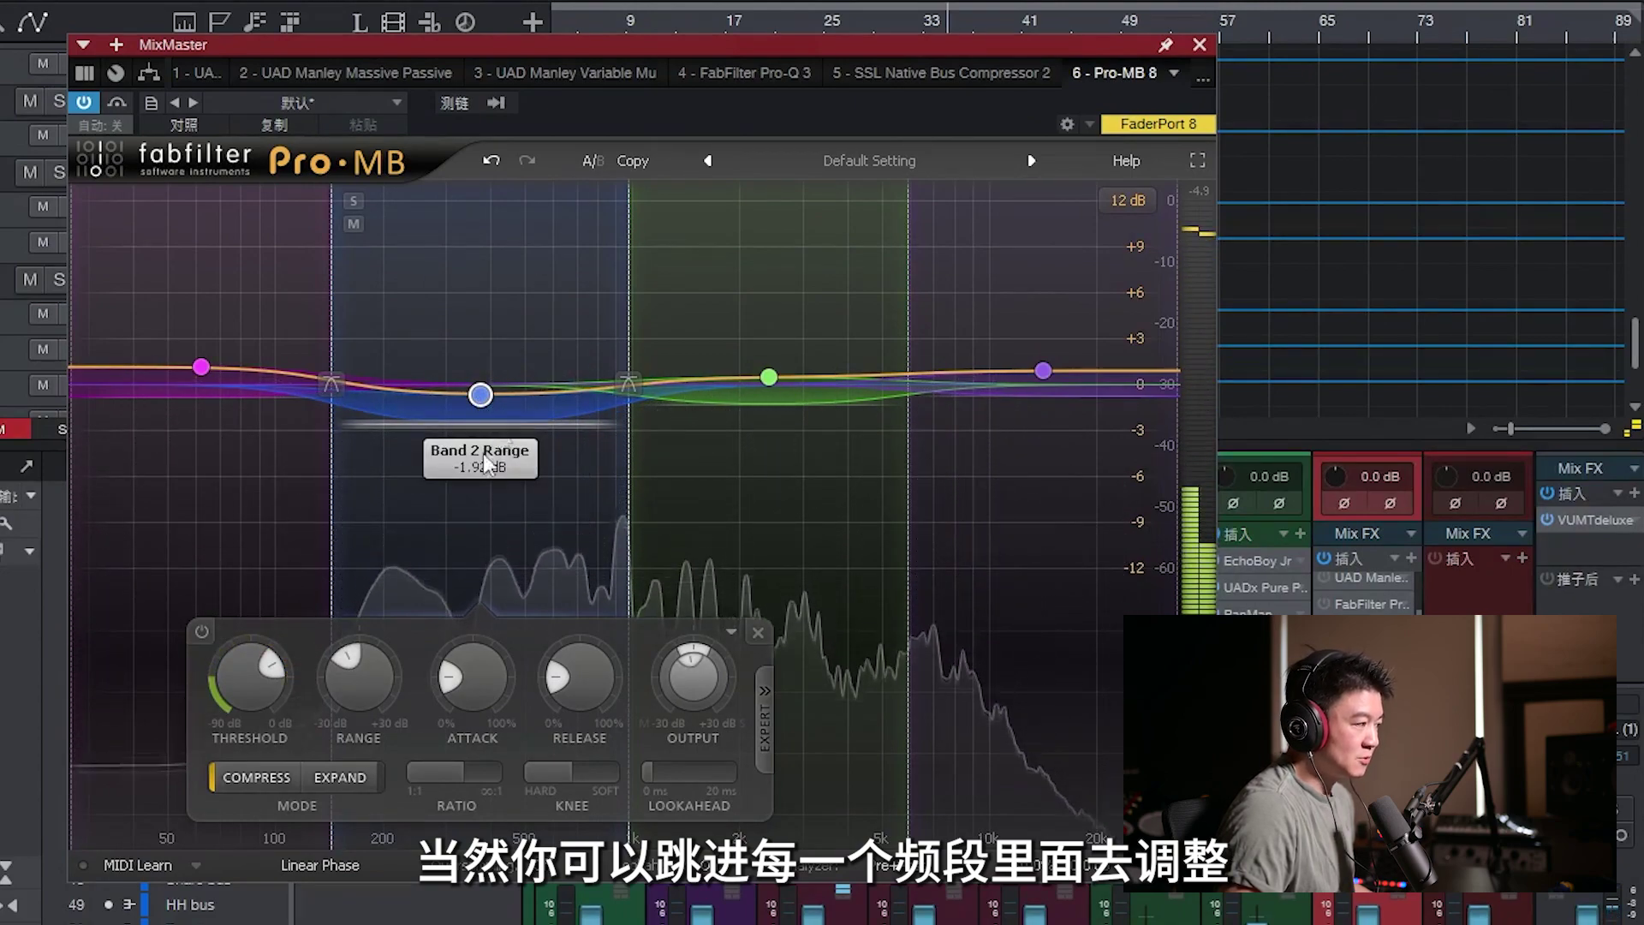
- Set Pro-MB's band 2 threshold to about -18.95 dB and fine-tune the thresholds of bands 3 and 4 during playback
left_click_drag(244, 730, 251, 712)
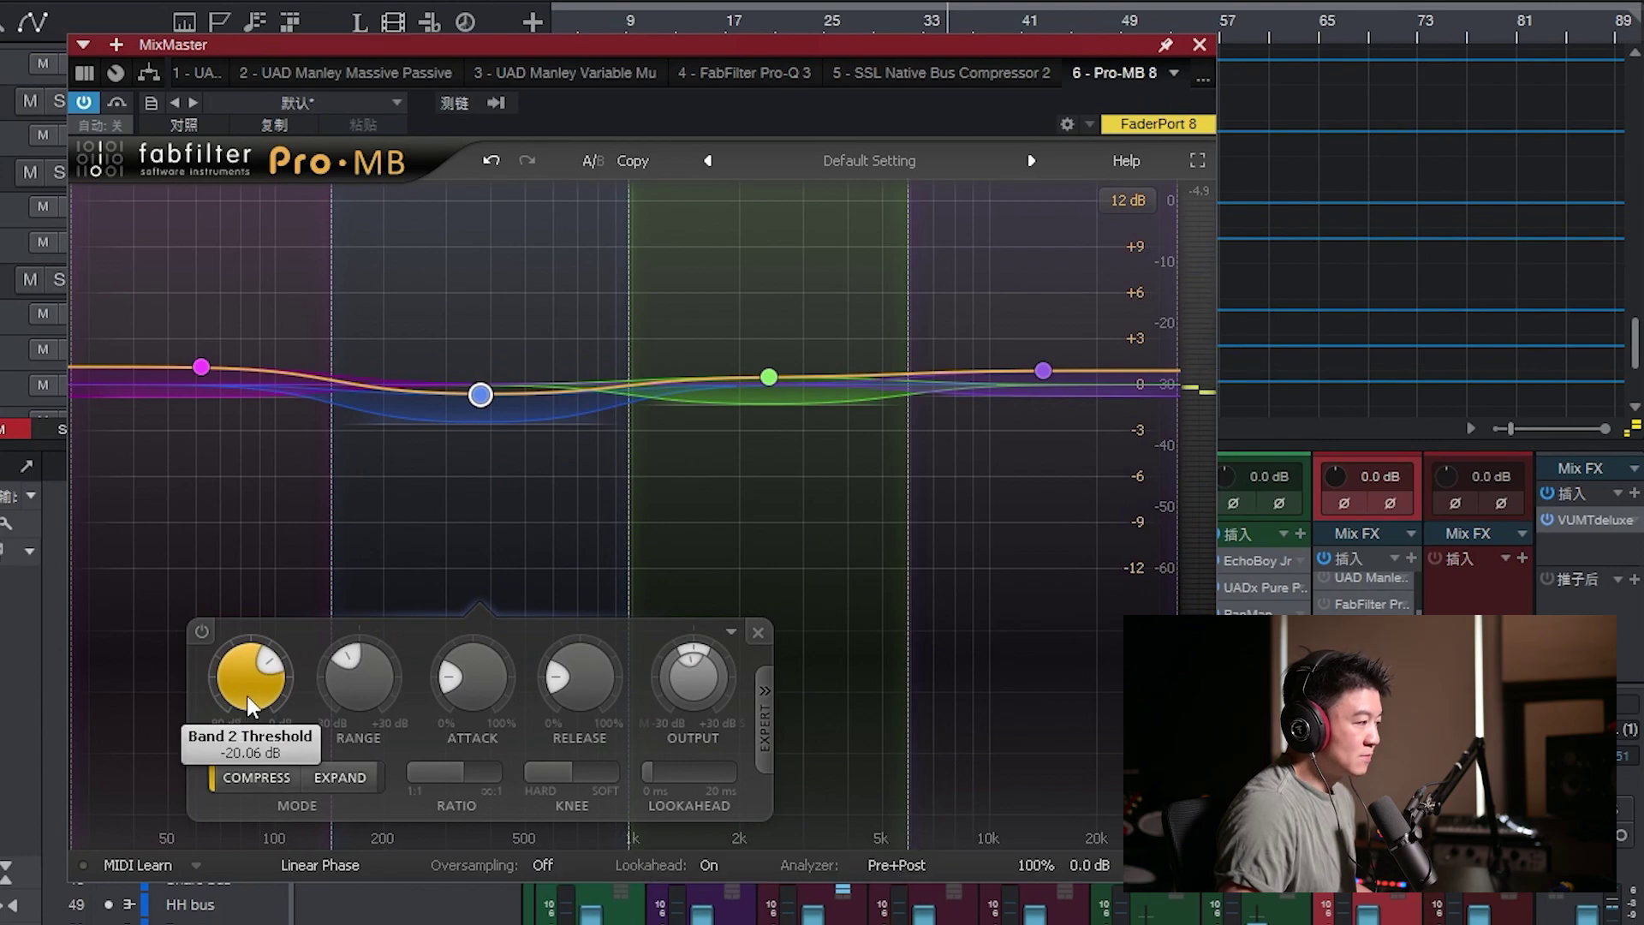
left_click_drag(248, 696, 249, 680)
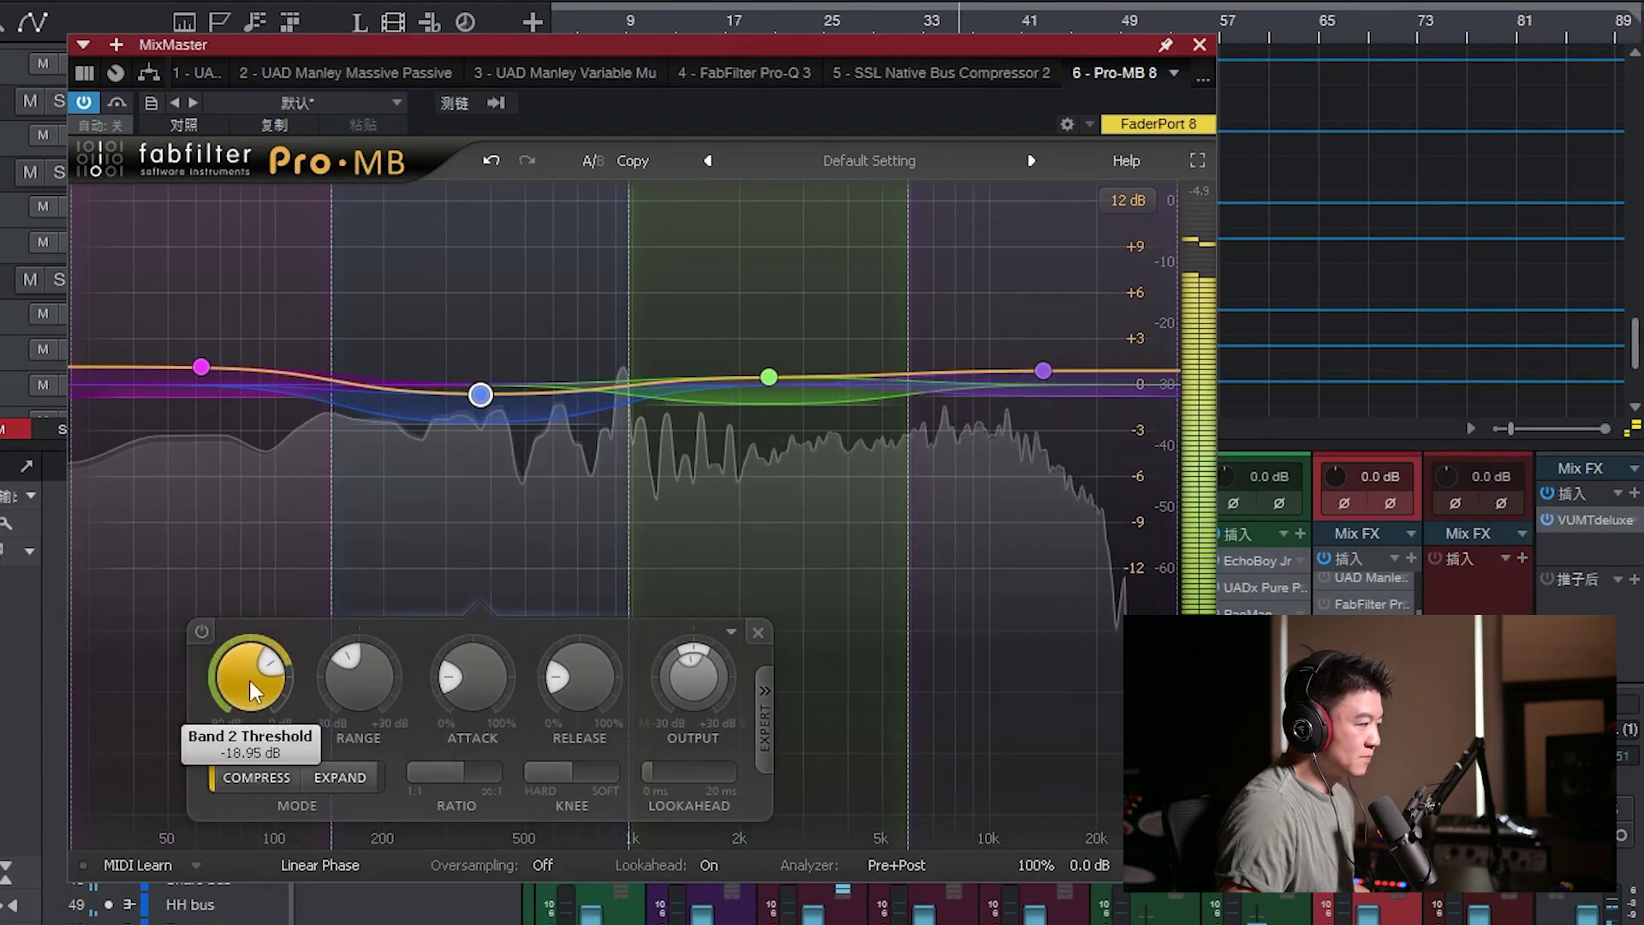
left_click(764, 474)
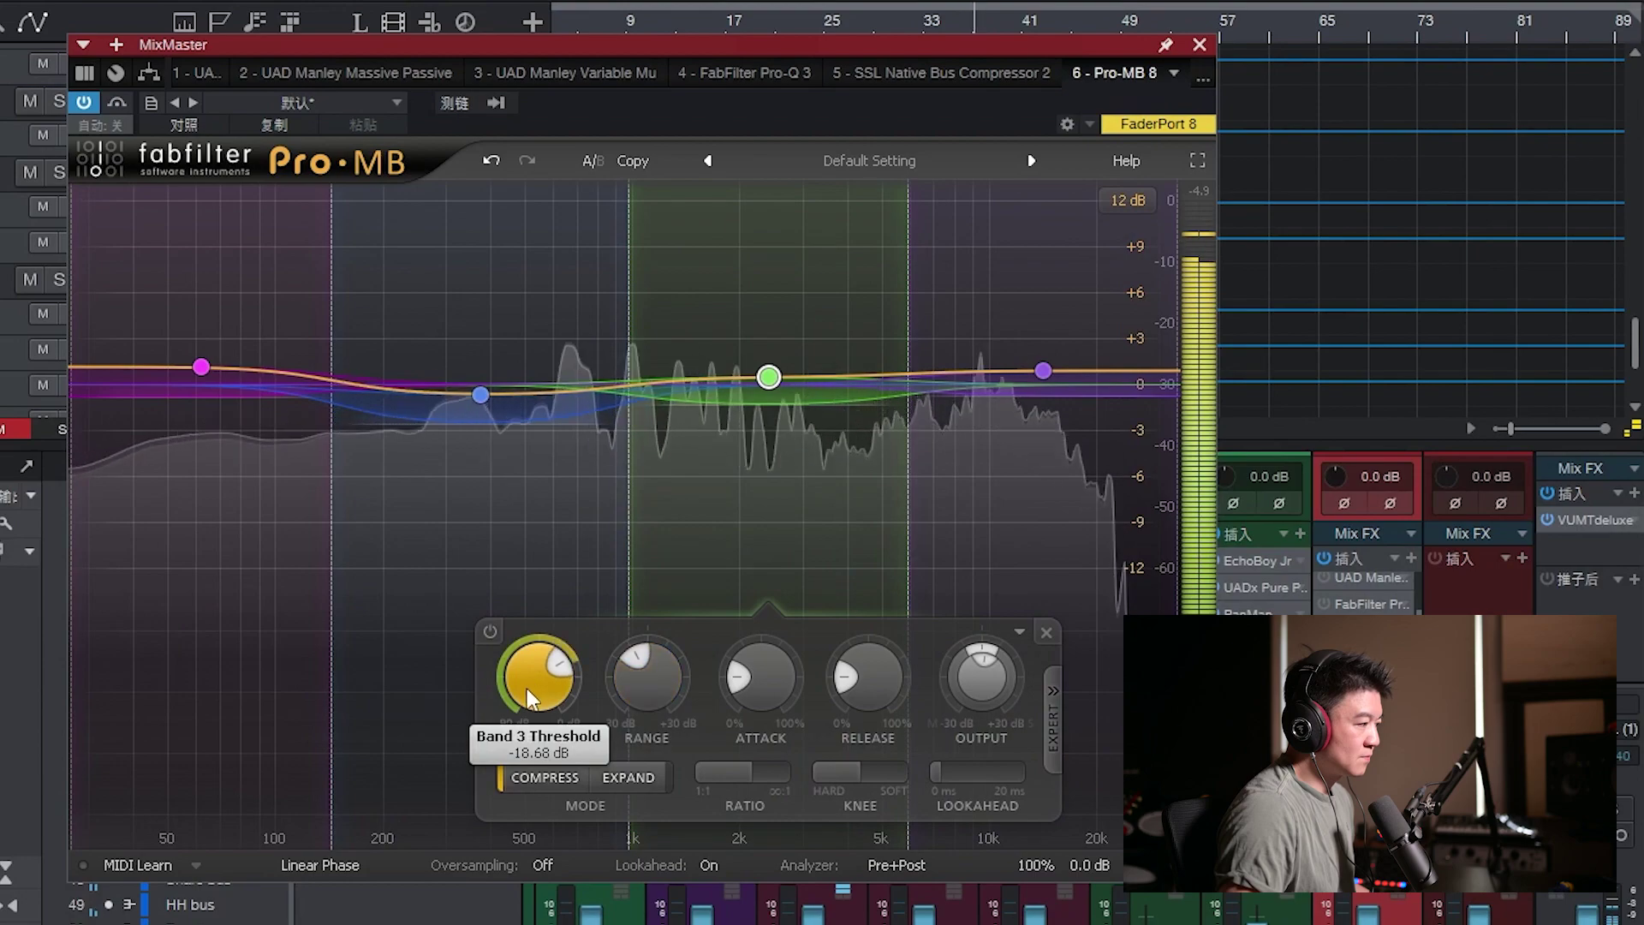
left_click(1019, 512)
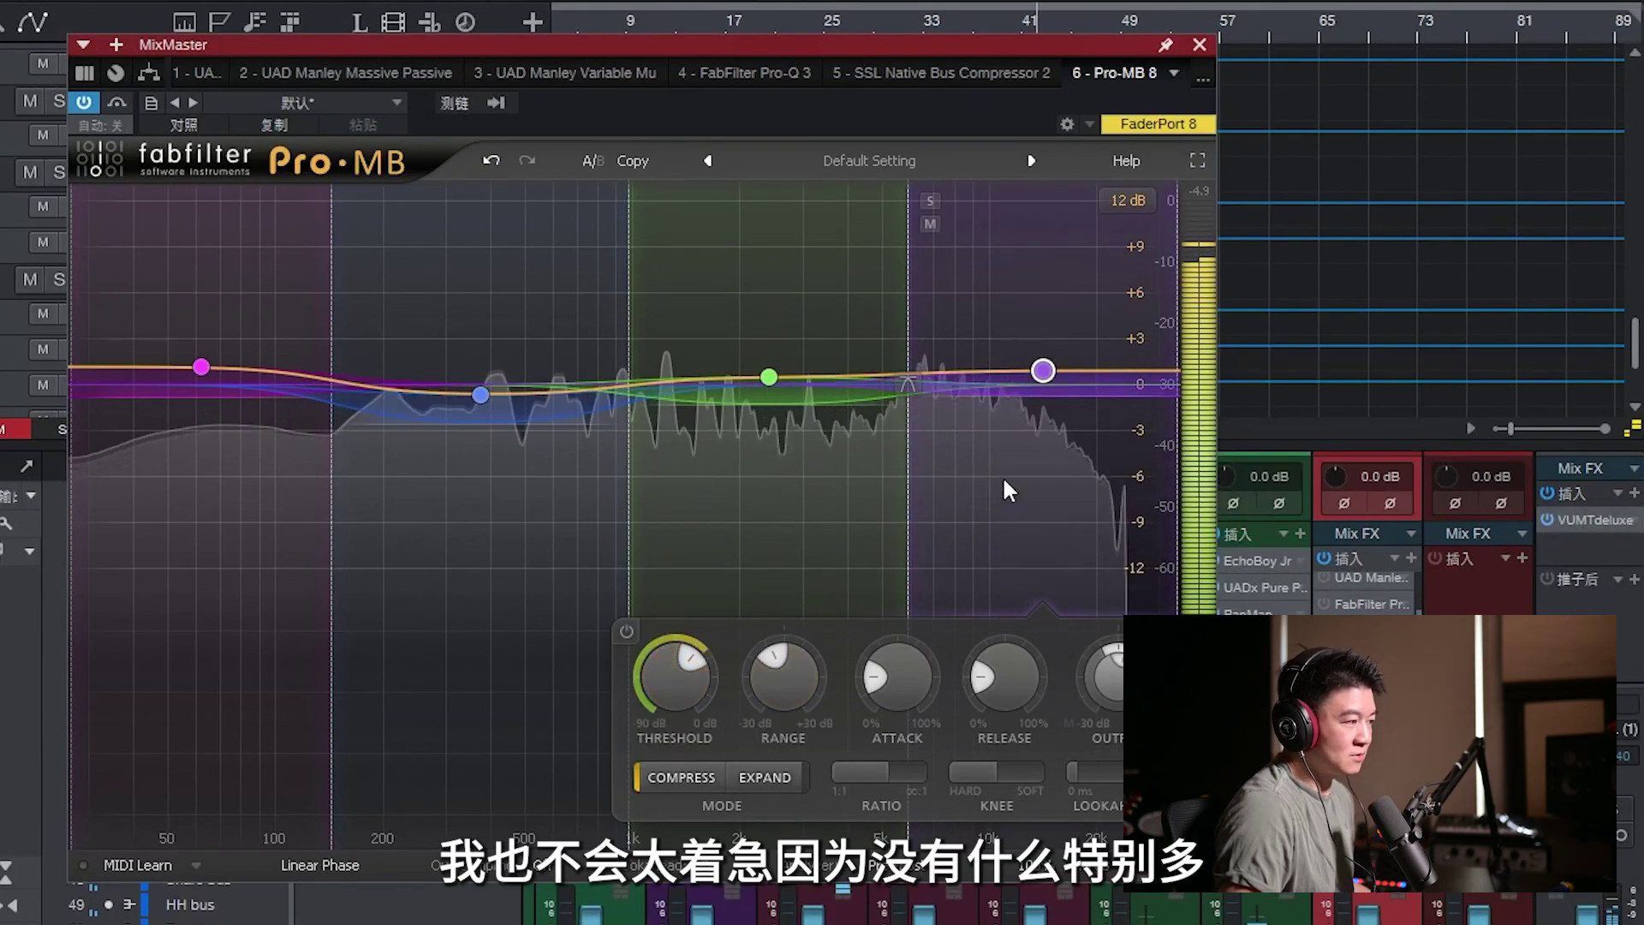
key("space")
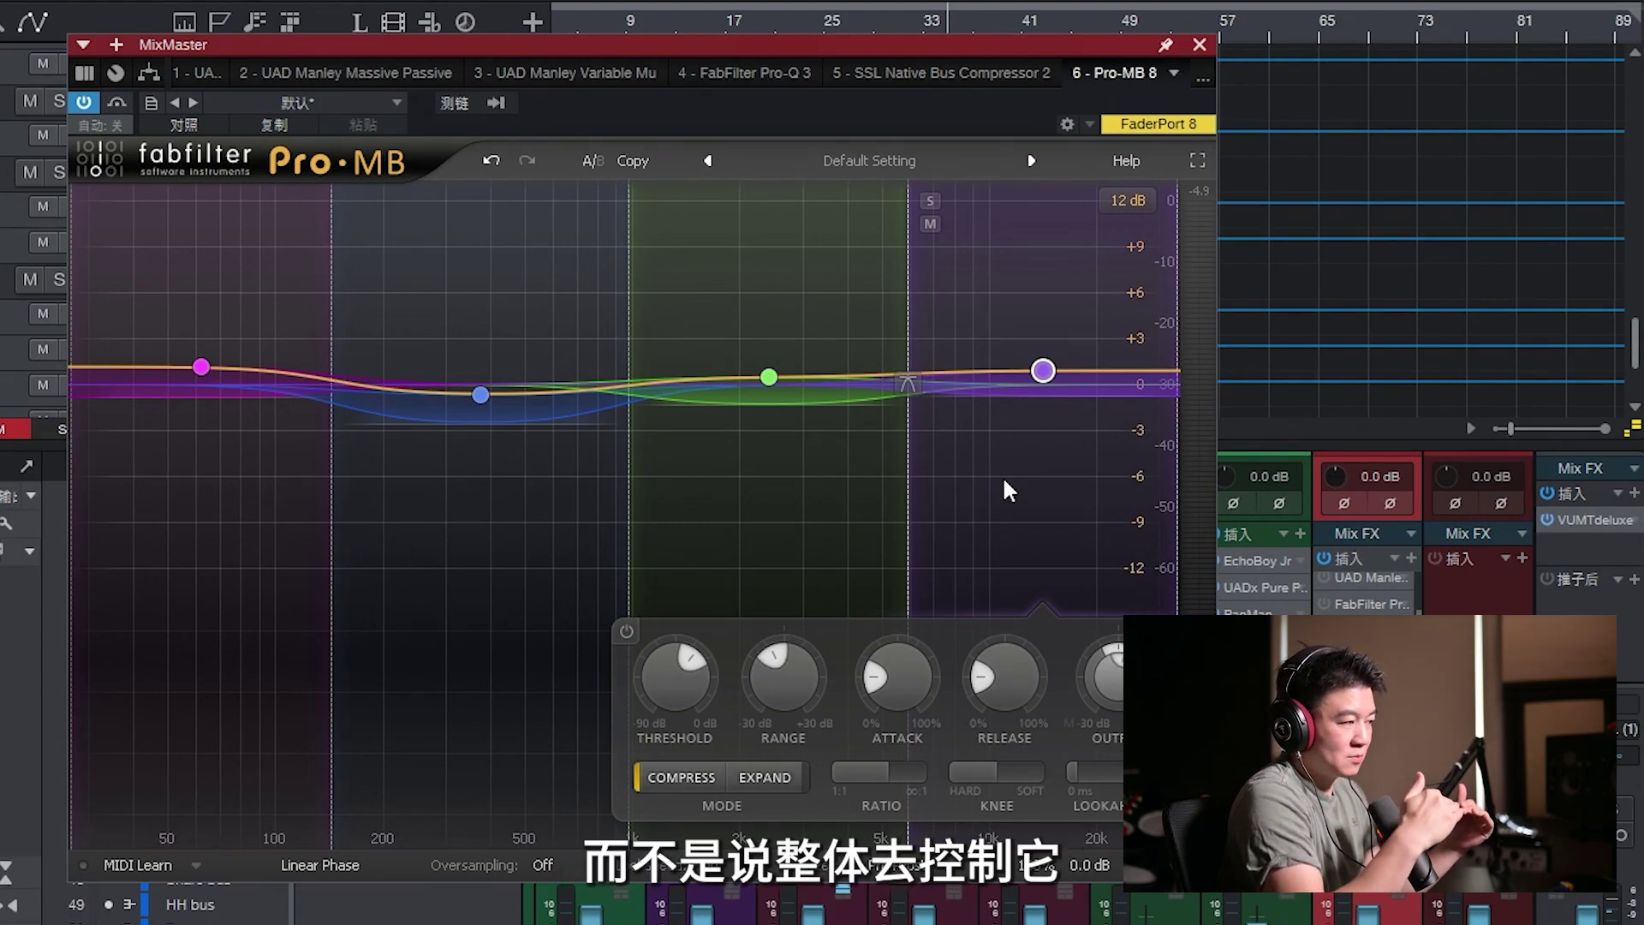
- Slightly lower the gain of Pro-MB's lowest band
mouse_move(641, 493)
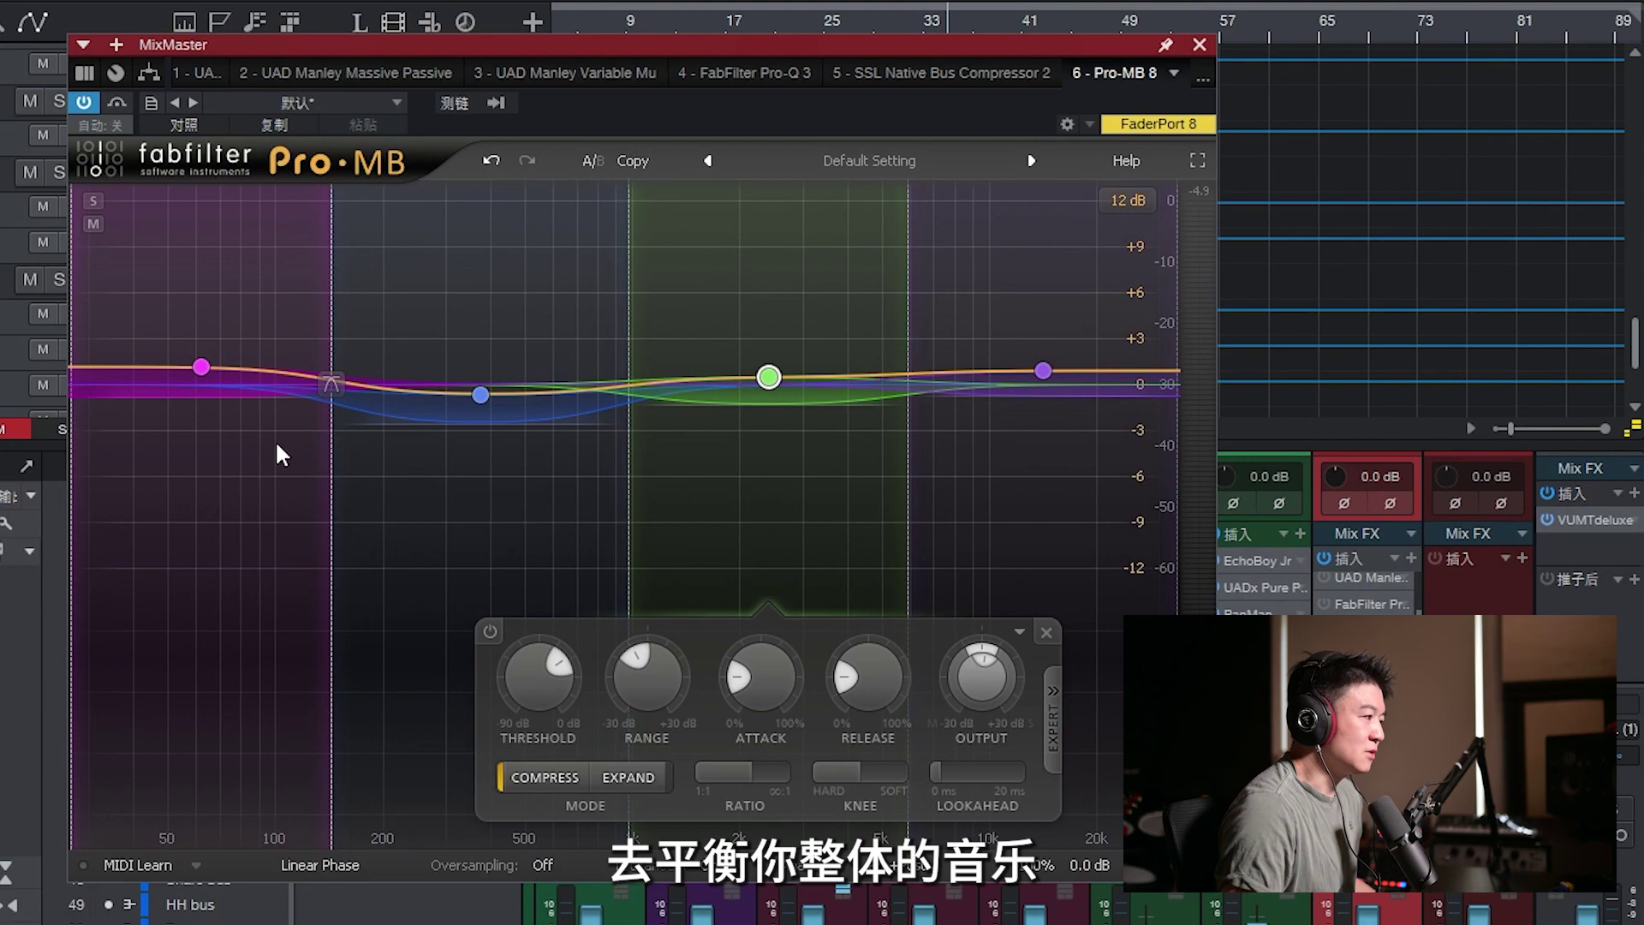
left_click_drag(201, 368, 200, 374)
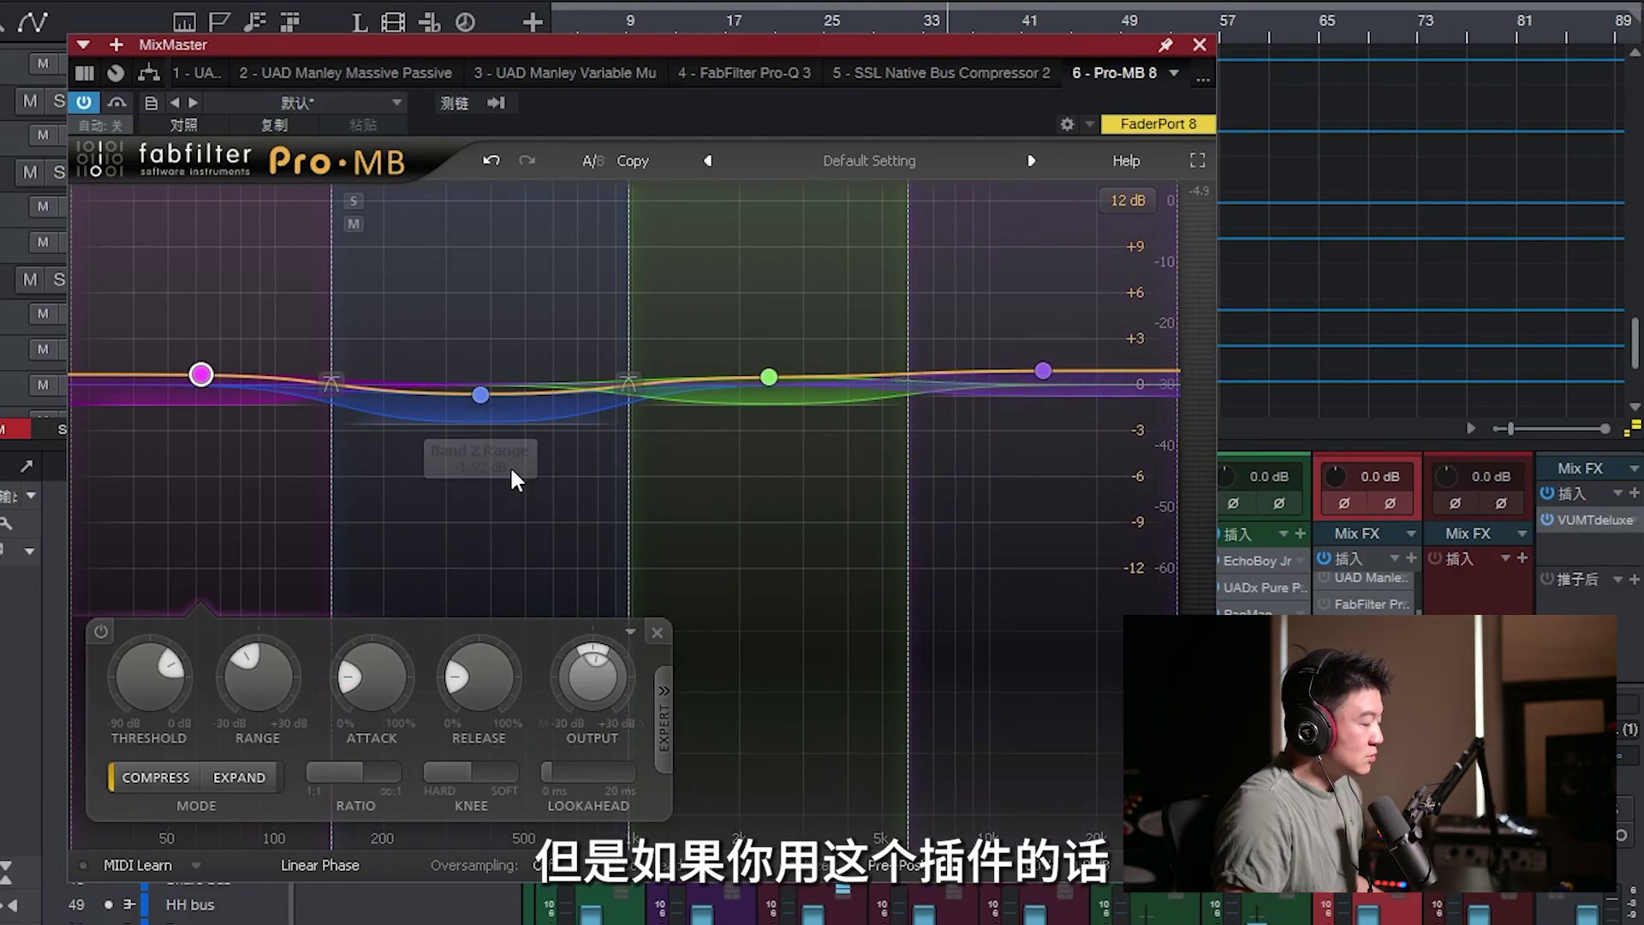
- Choose Linear Phase processing for Pro-MB and keep its oversampling set to Off
left_click(318, 865)
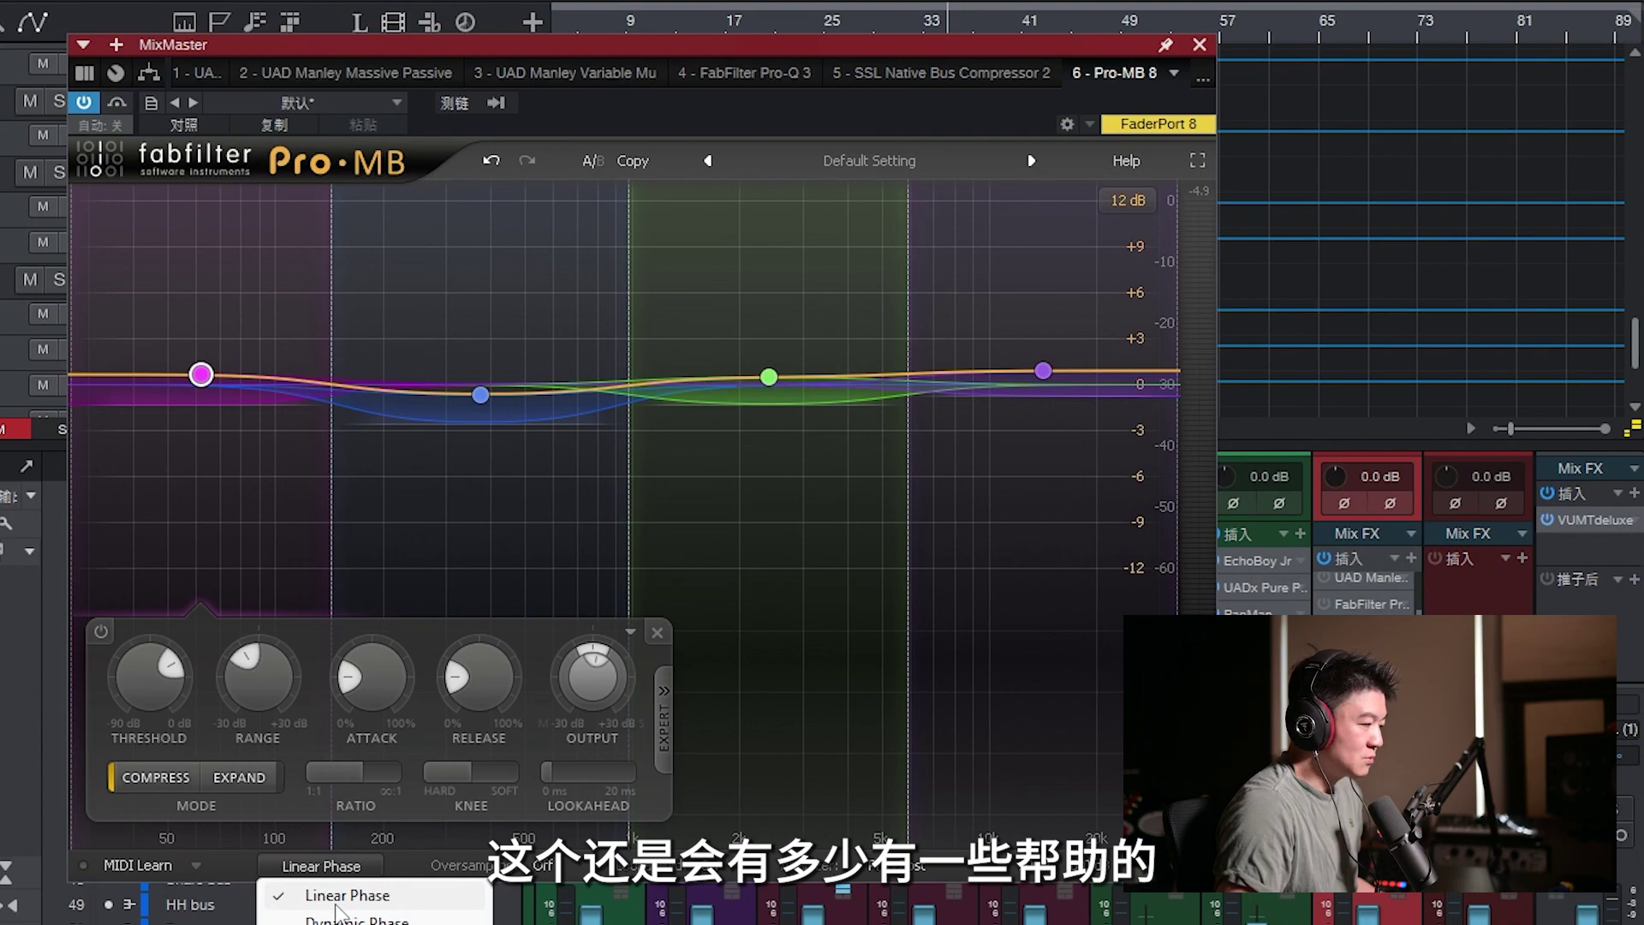
left_click(335, 899)
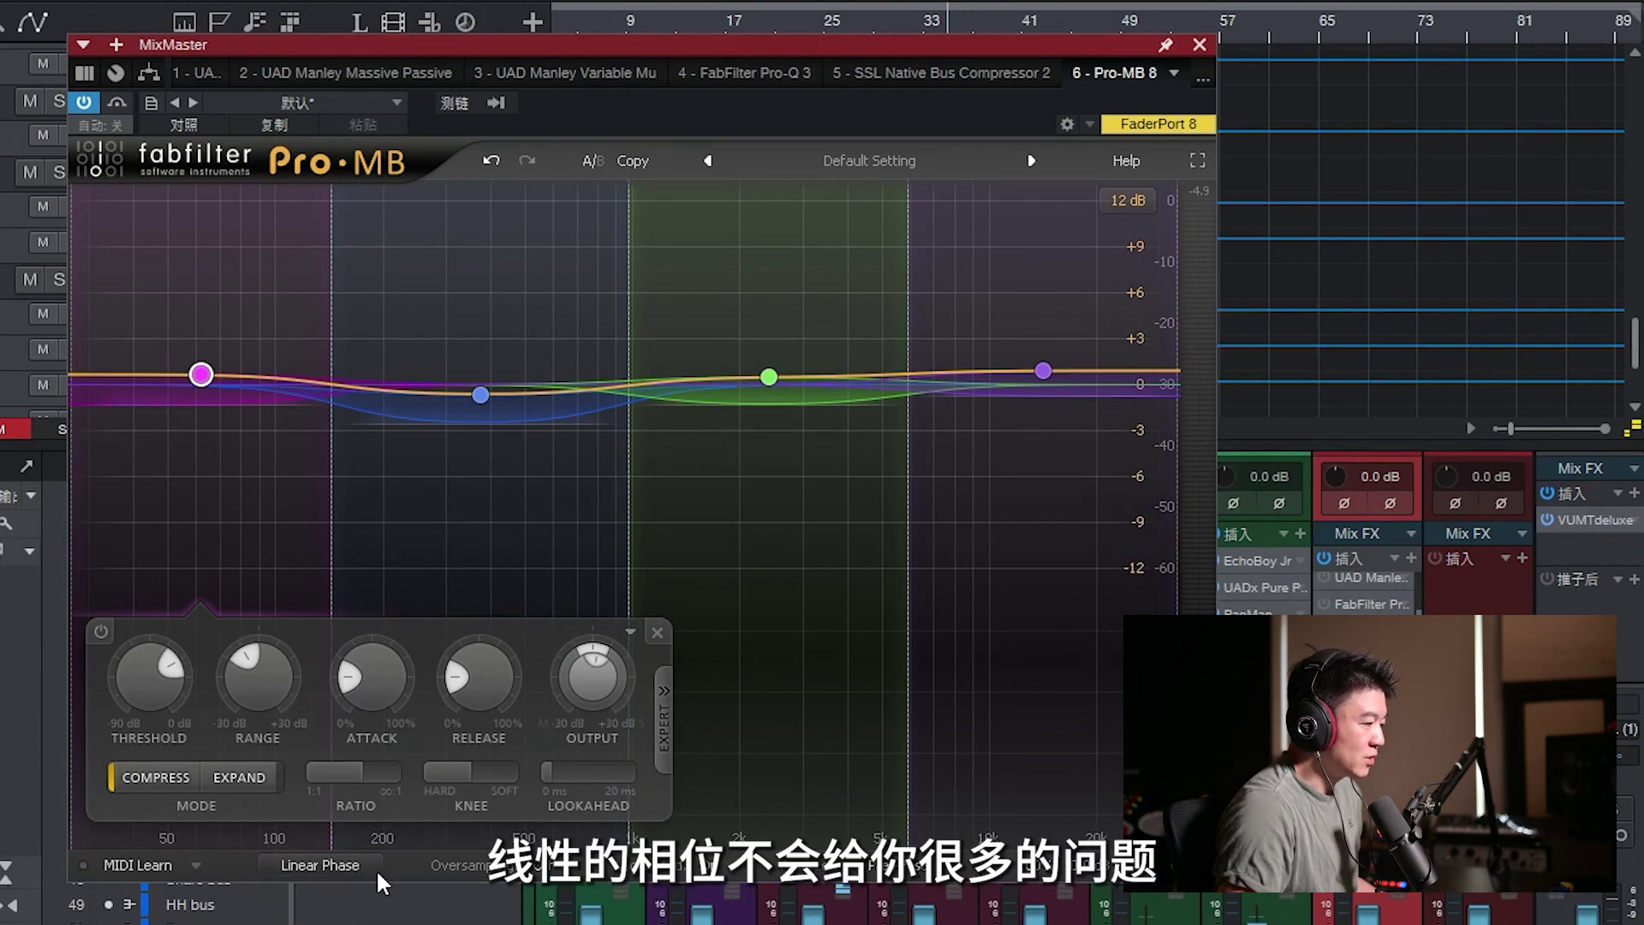
left_click(556, 864)
left_click(582, 895)
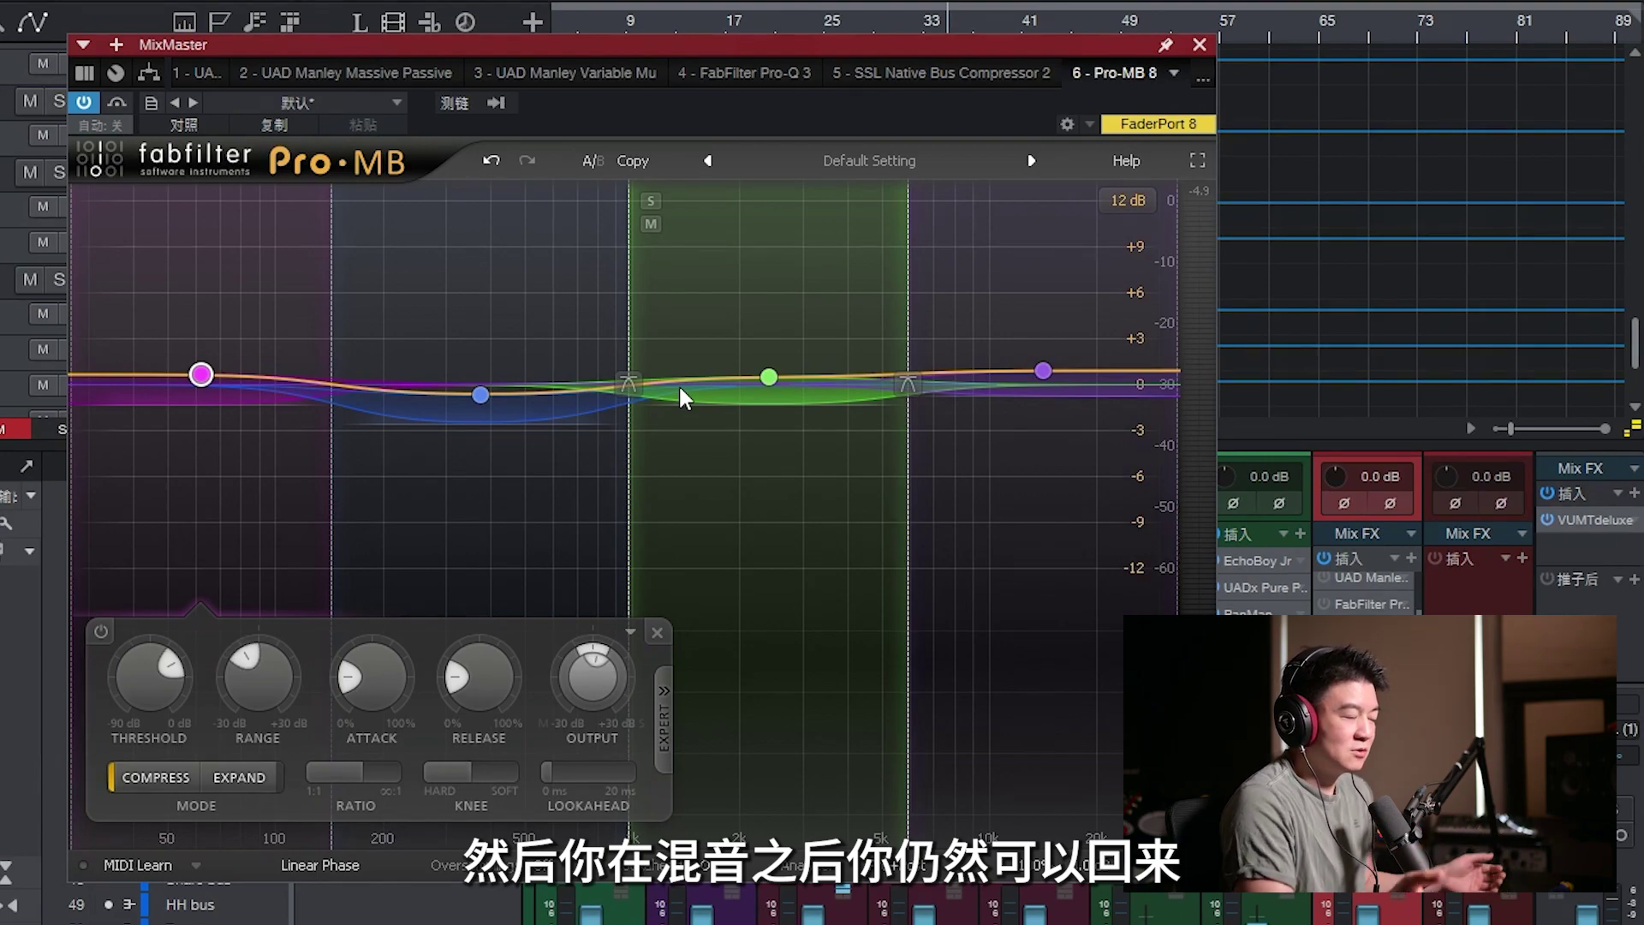
mouse_move(680, 396)
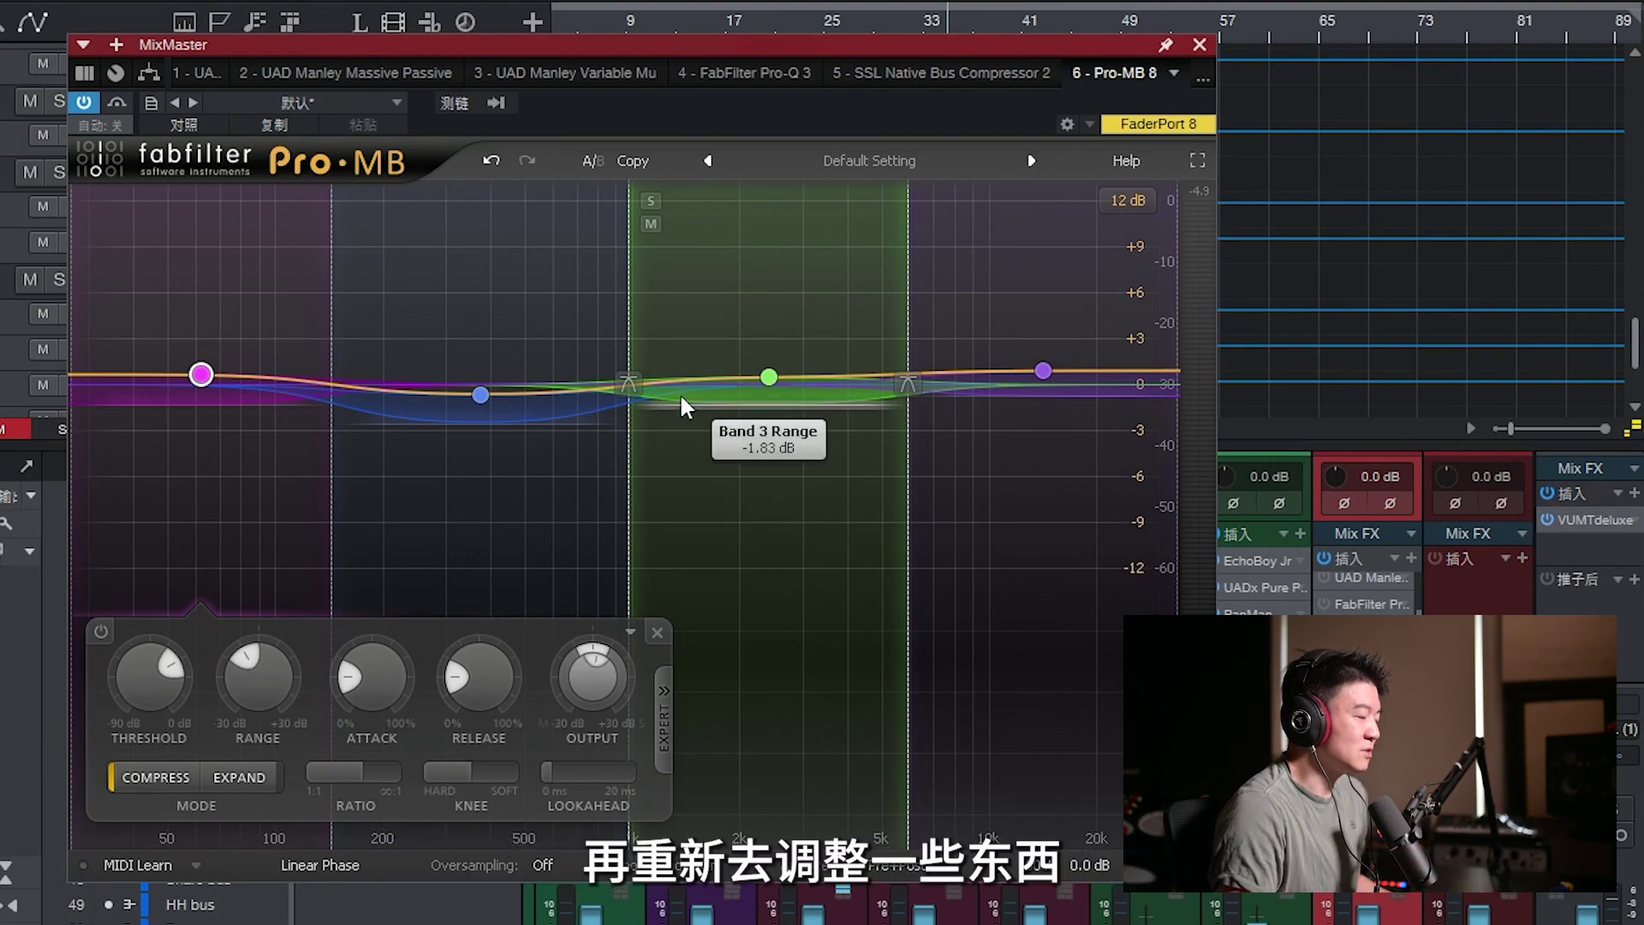